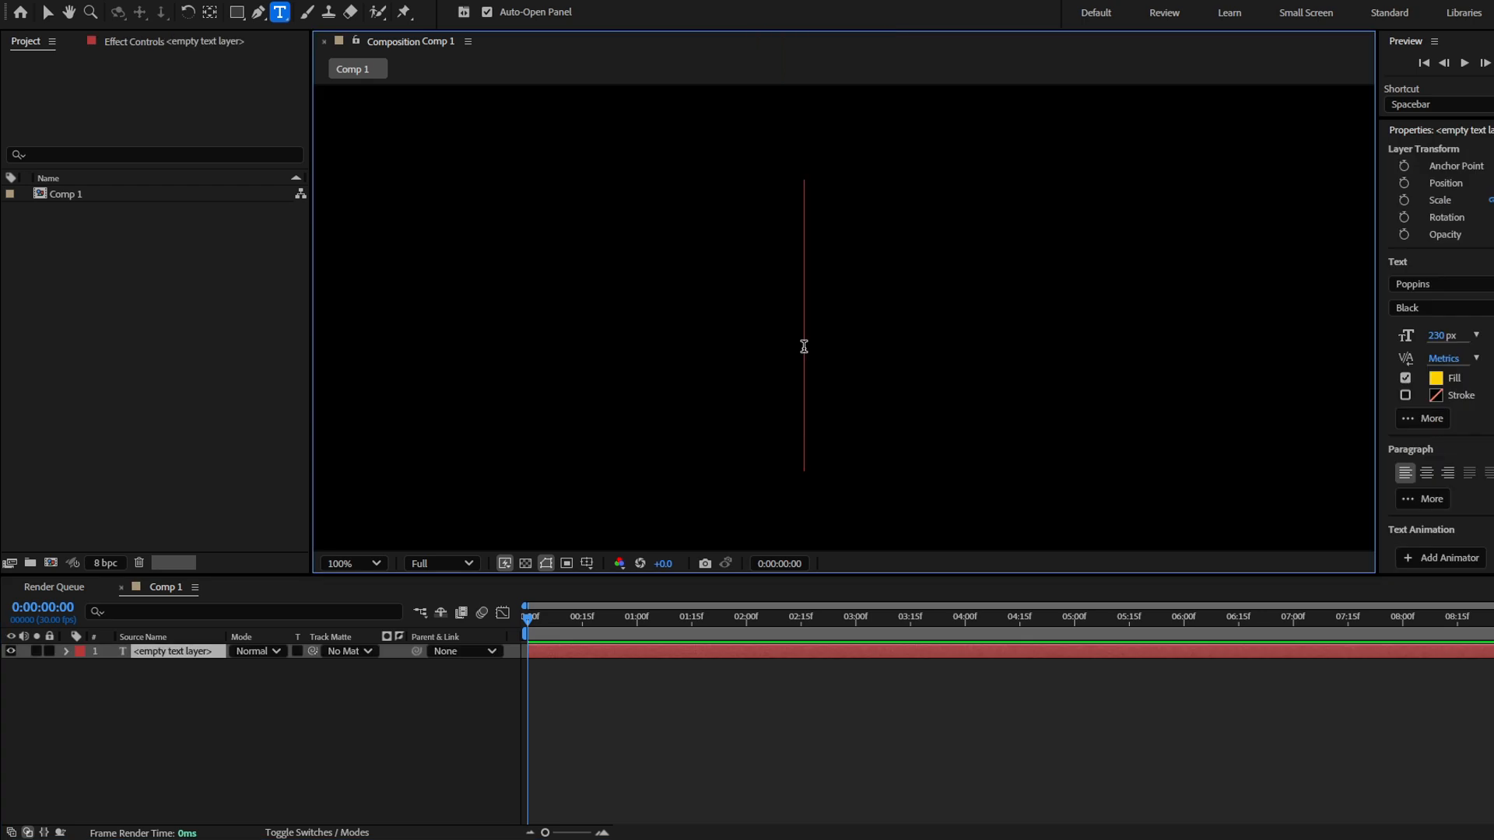
# Enter the text NEON, centre its anchor point on the letters and centre the layer in the composition
pyautogui.write('NEON')
pyautogui.click(637, 648)
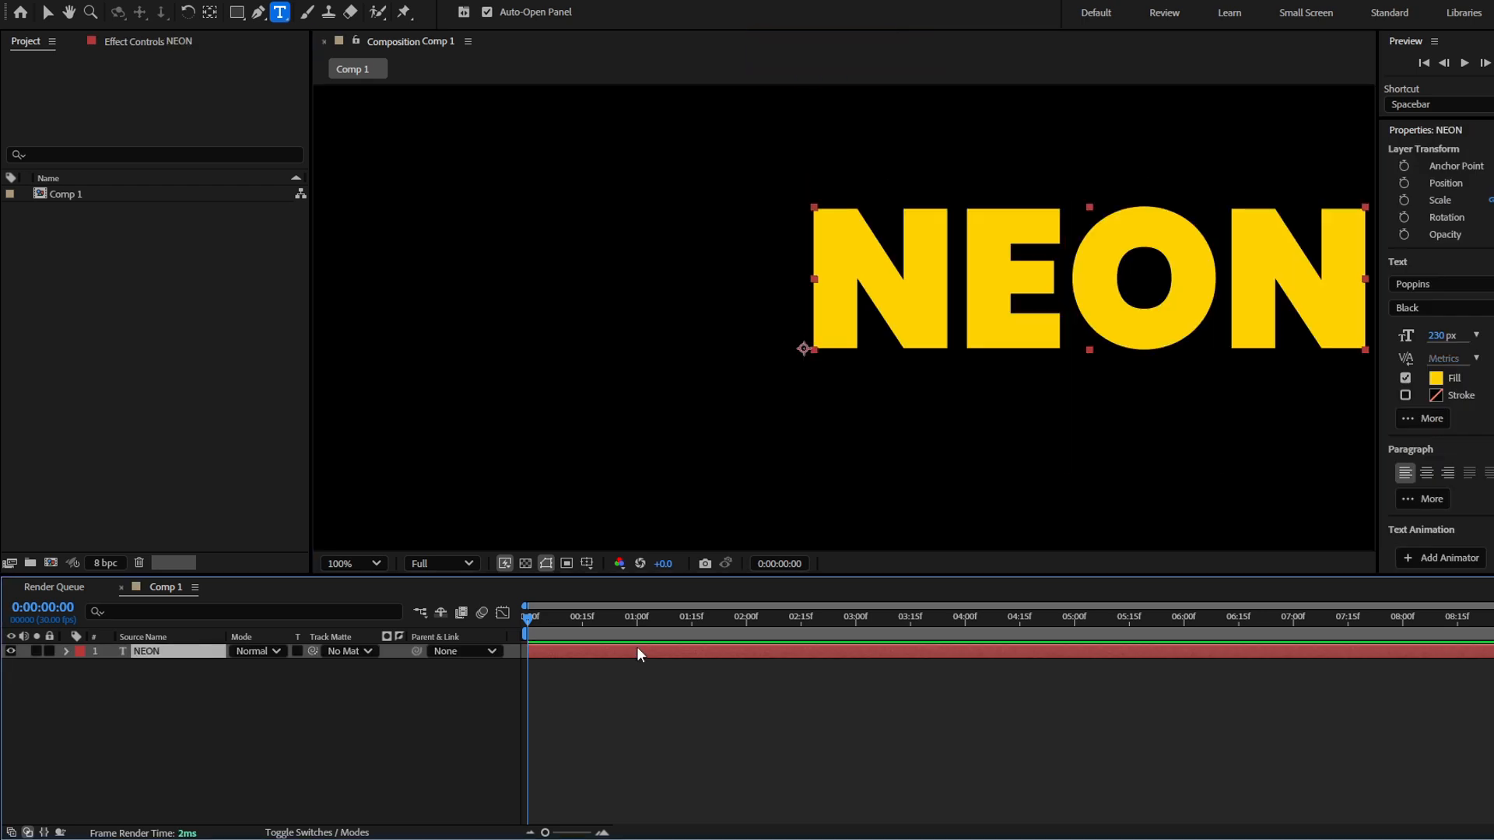
pyautogui.hotkey('ctrl', 'alt', 'Home')
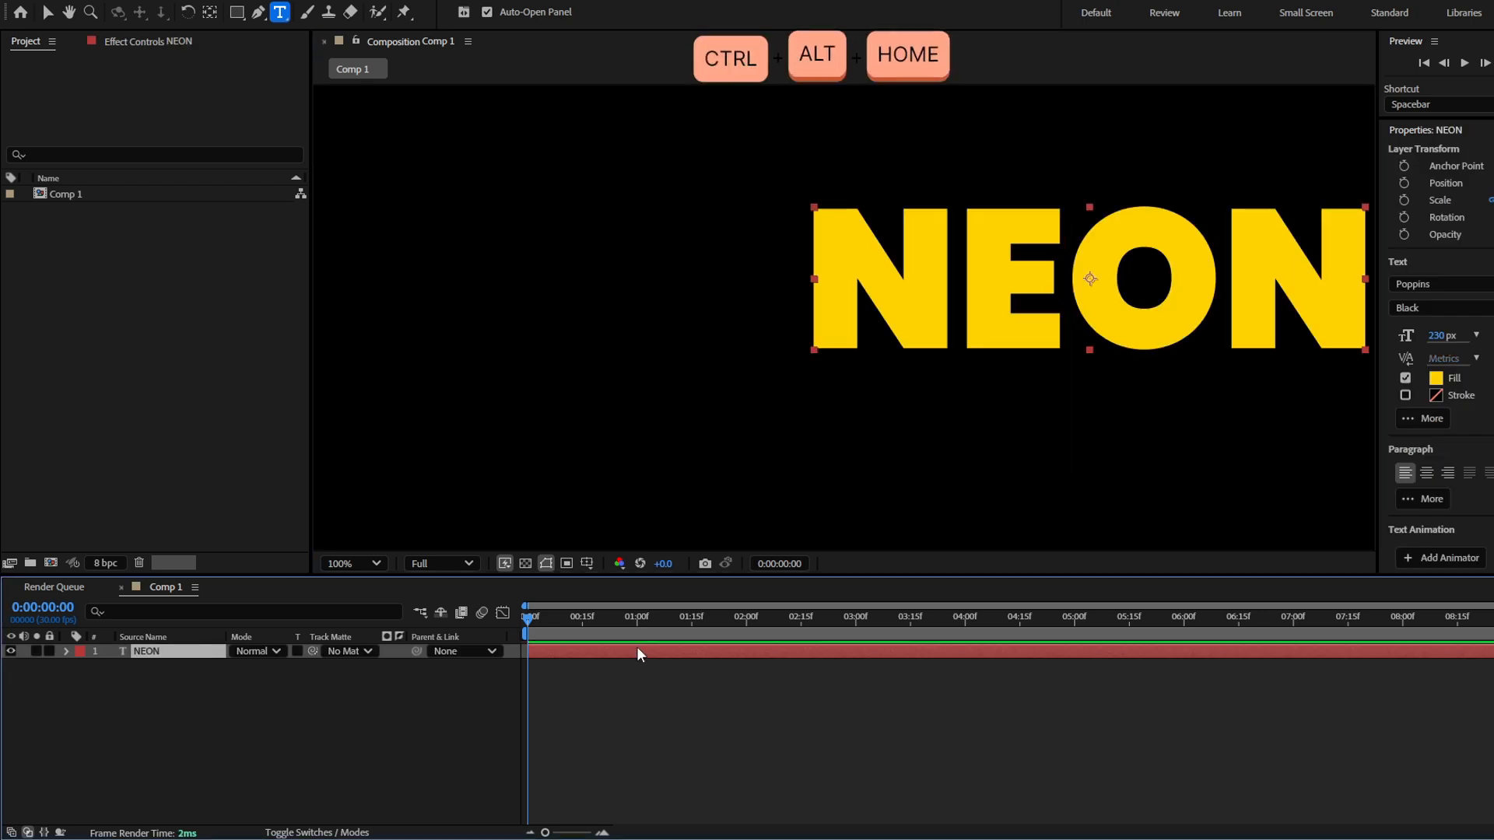
pyautogui.hotkey('ctrl', 'Home')
pyautogui.press('v')
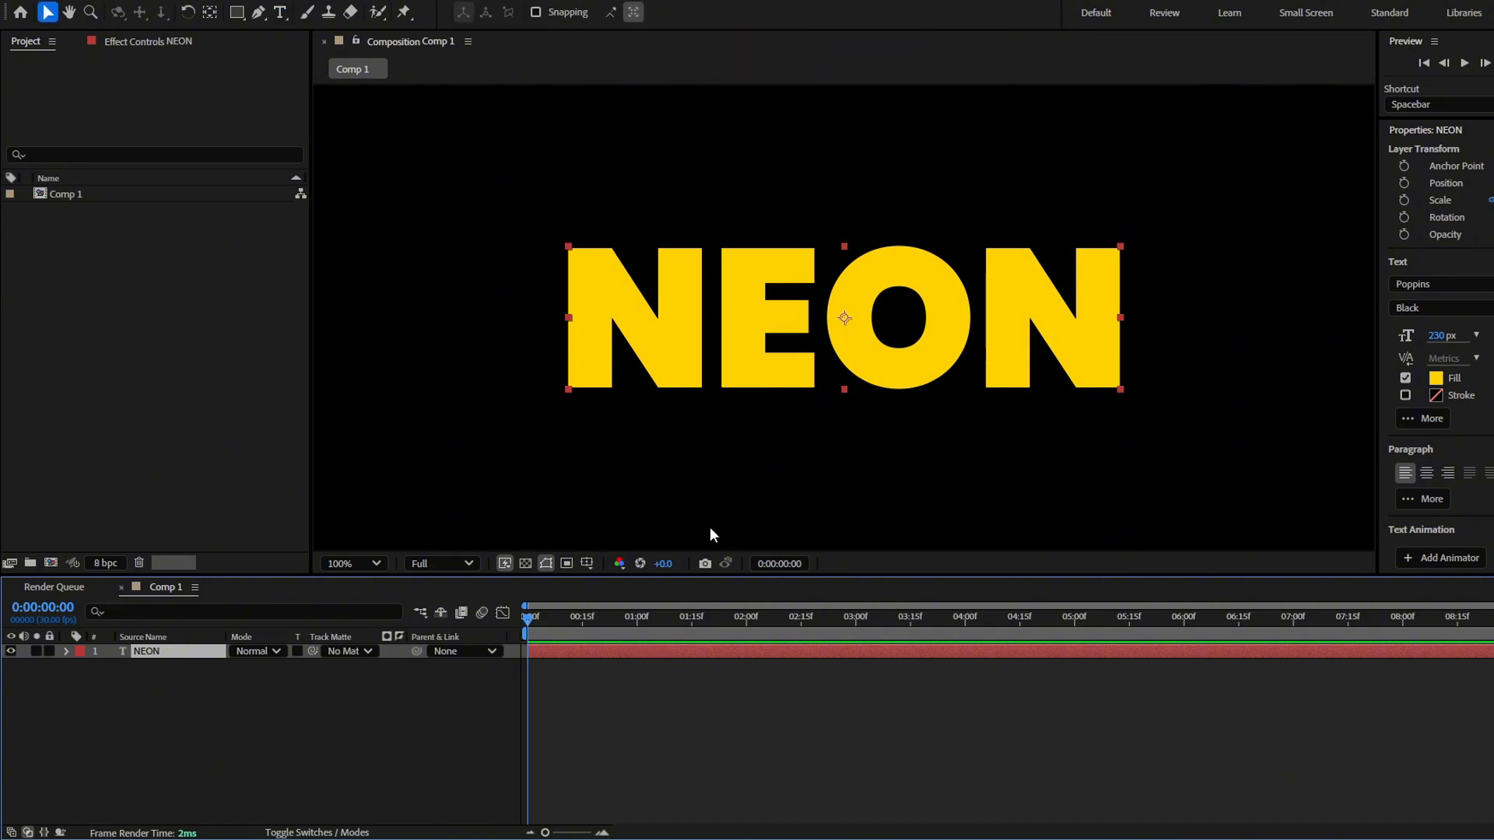
# Create shapes from the NEON text layer and delete the original text layer
pyautogui.rightClick(171, 656)
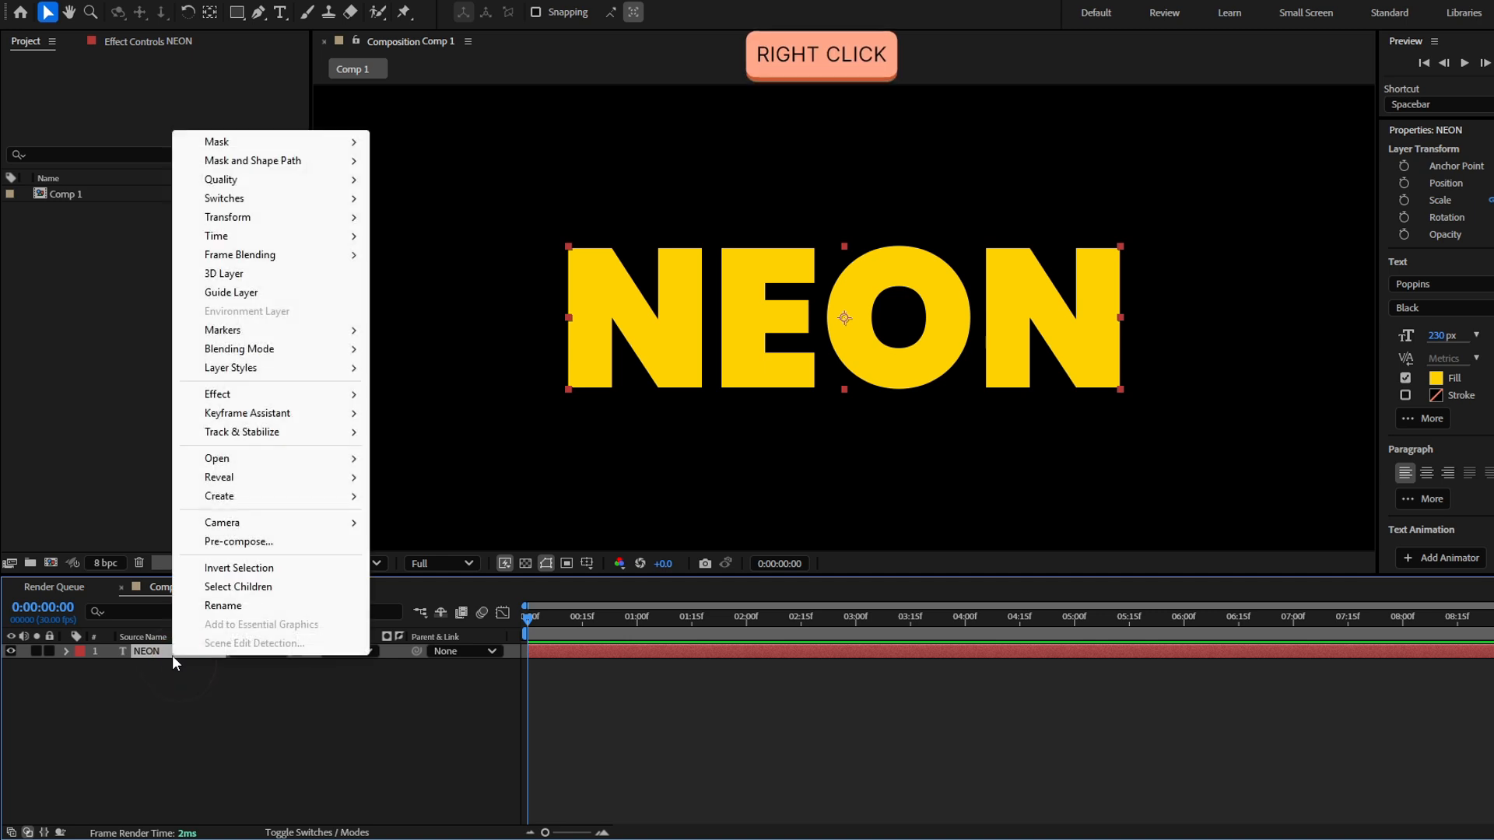
pyautogui.click(302, 501)
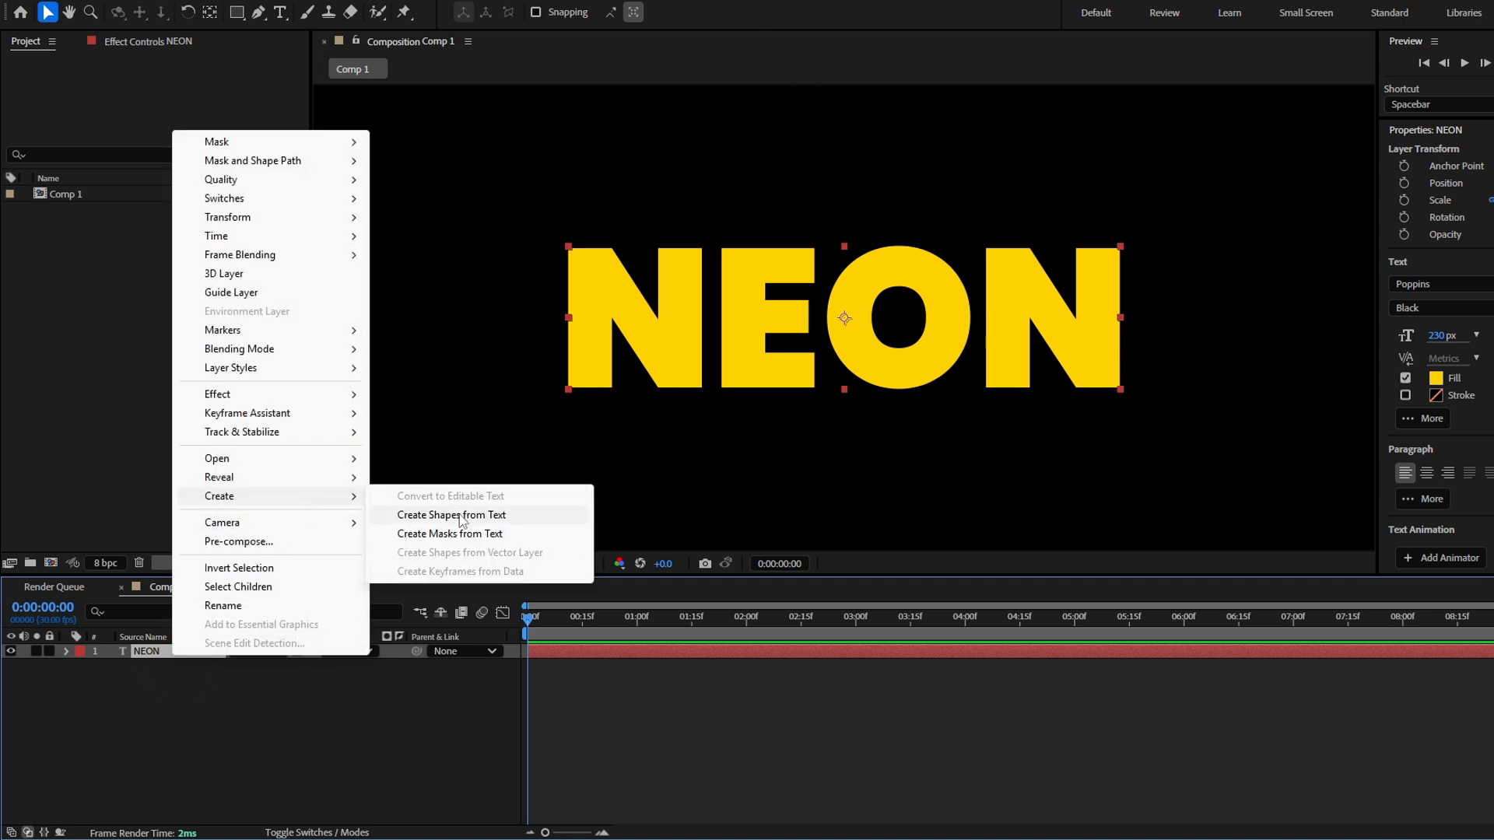
pyautogui.click(461, 520)
pyautogui.click(189, 667)
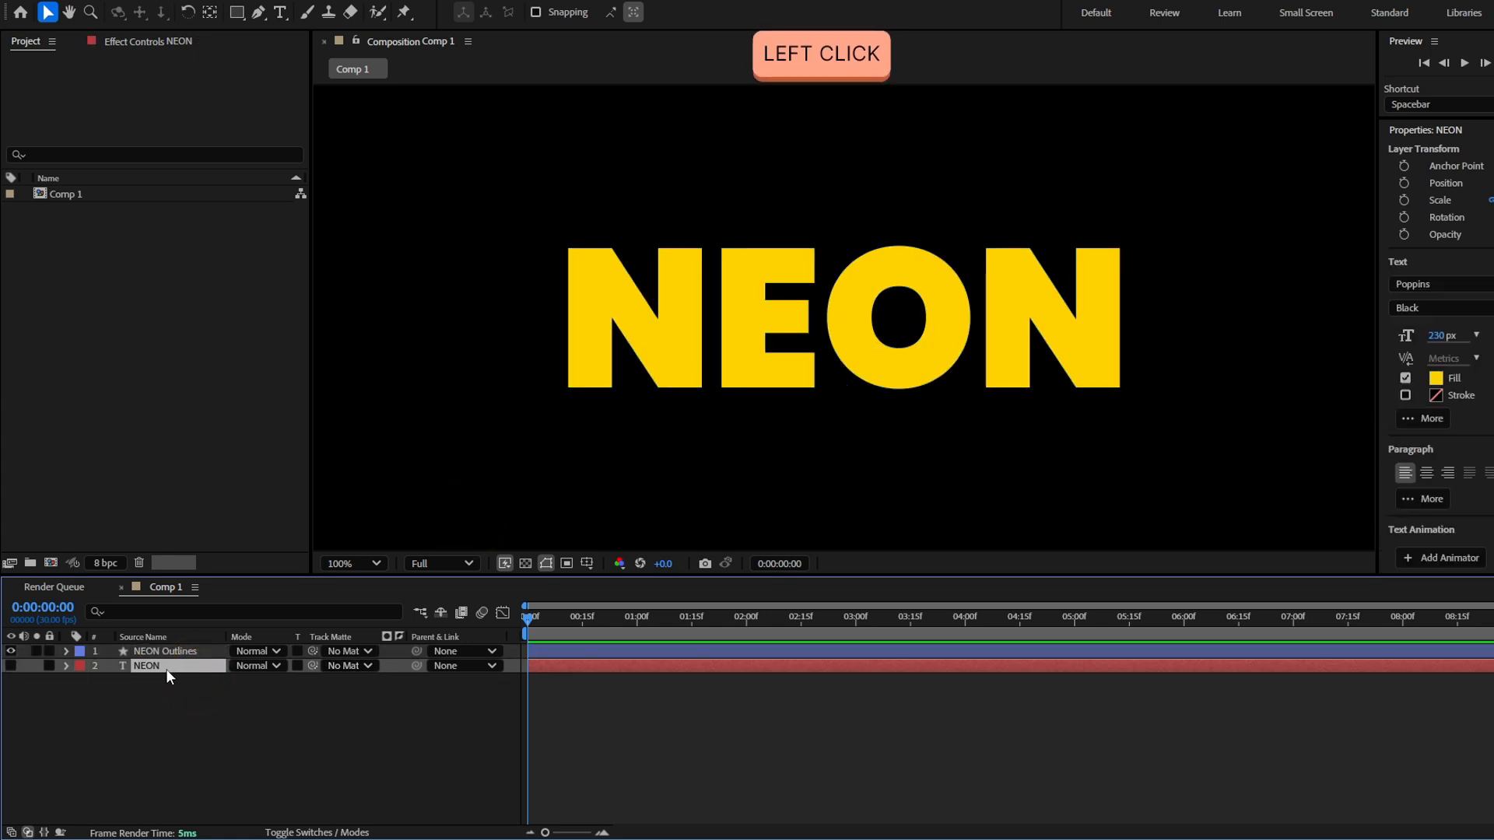
pyautogui.press('Delete')
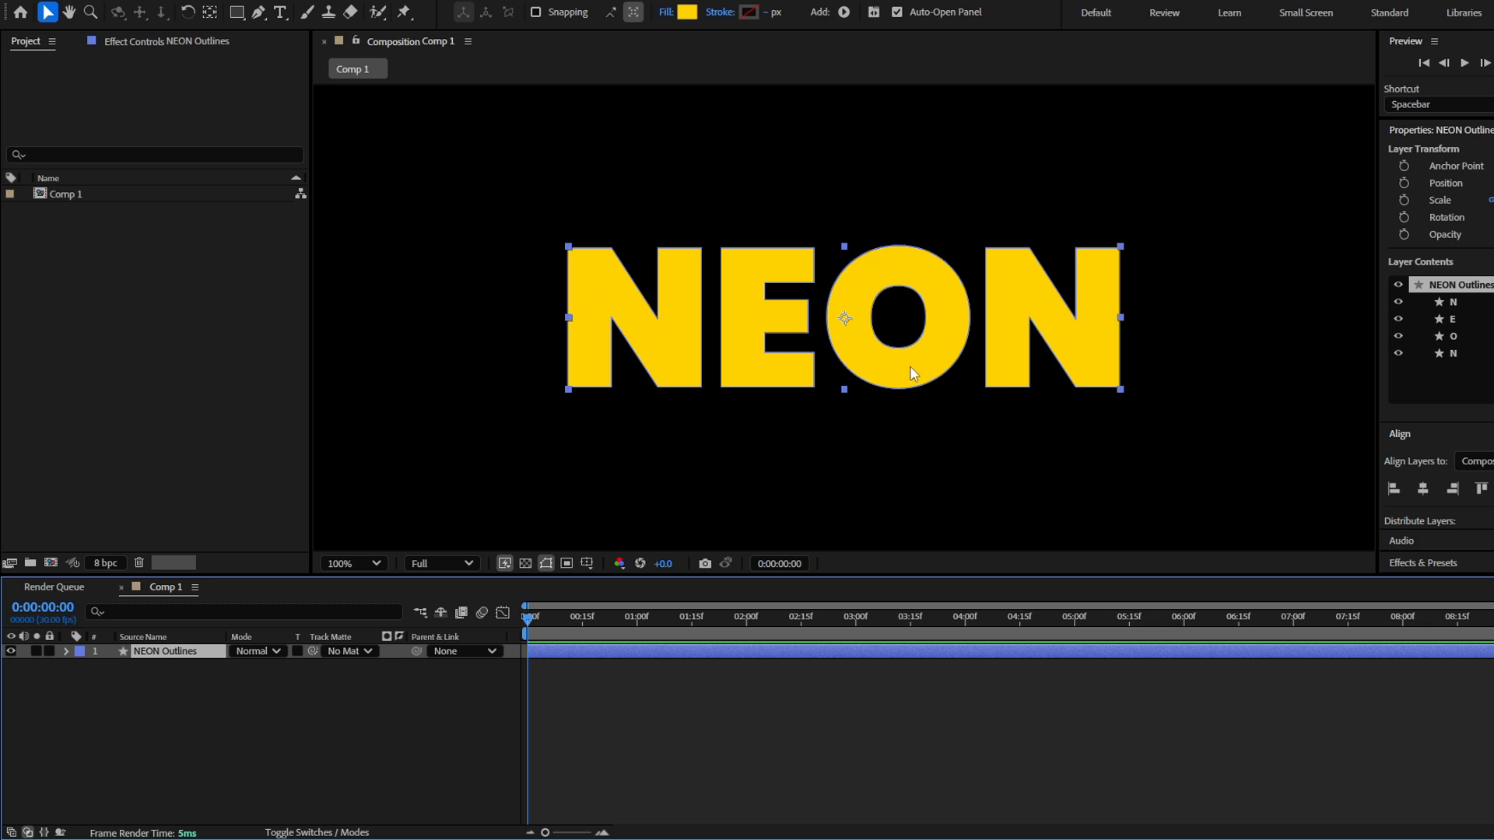
# Set the fill of the NEON outlines to None
pyautogui.click(666, 13)
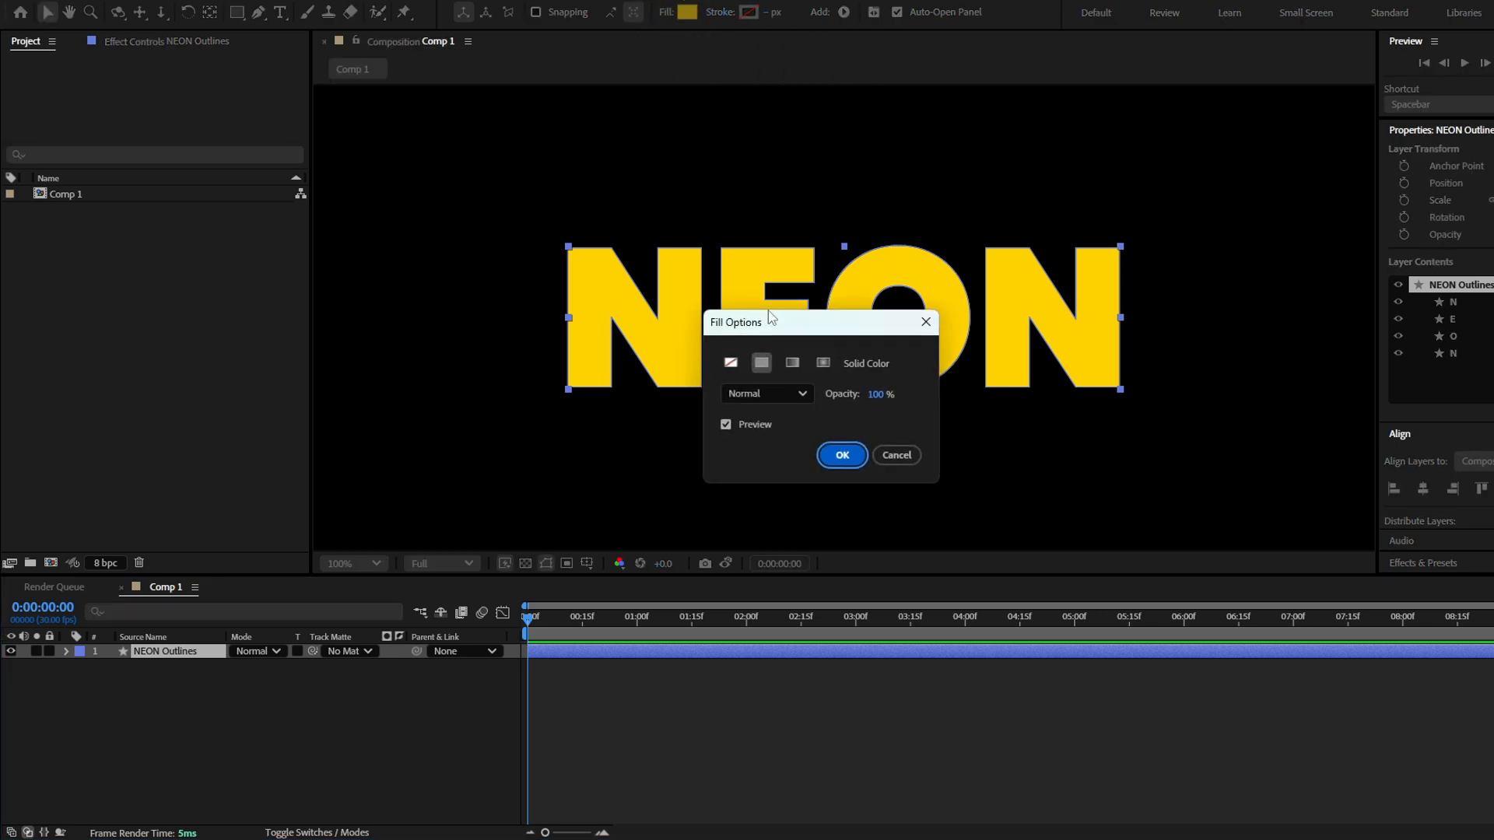
pyautogui.click(731, 363)
pyautogui.click(838, 460)
# Add a stroke to the contents of the NEON Outlines layer and set its stroke width to 7
pyautogui.click(65, 651)
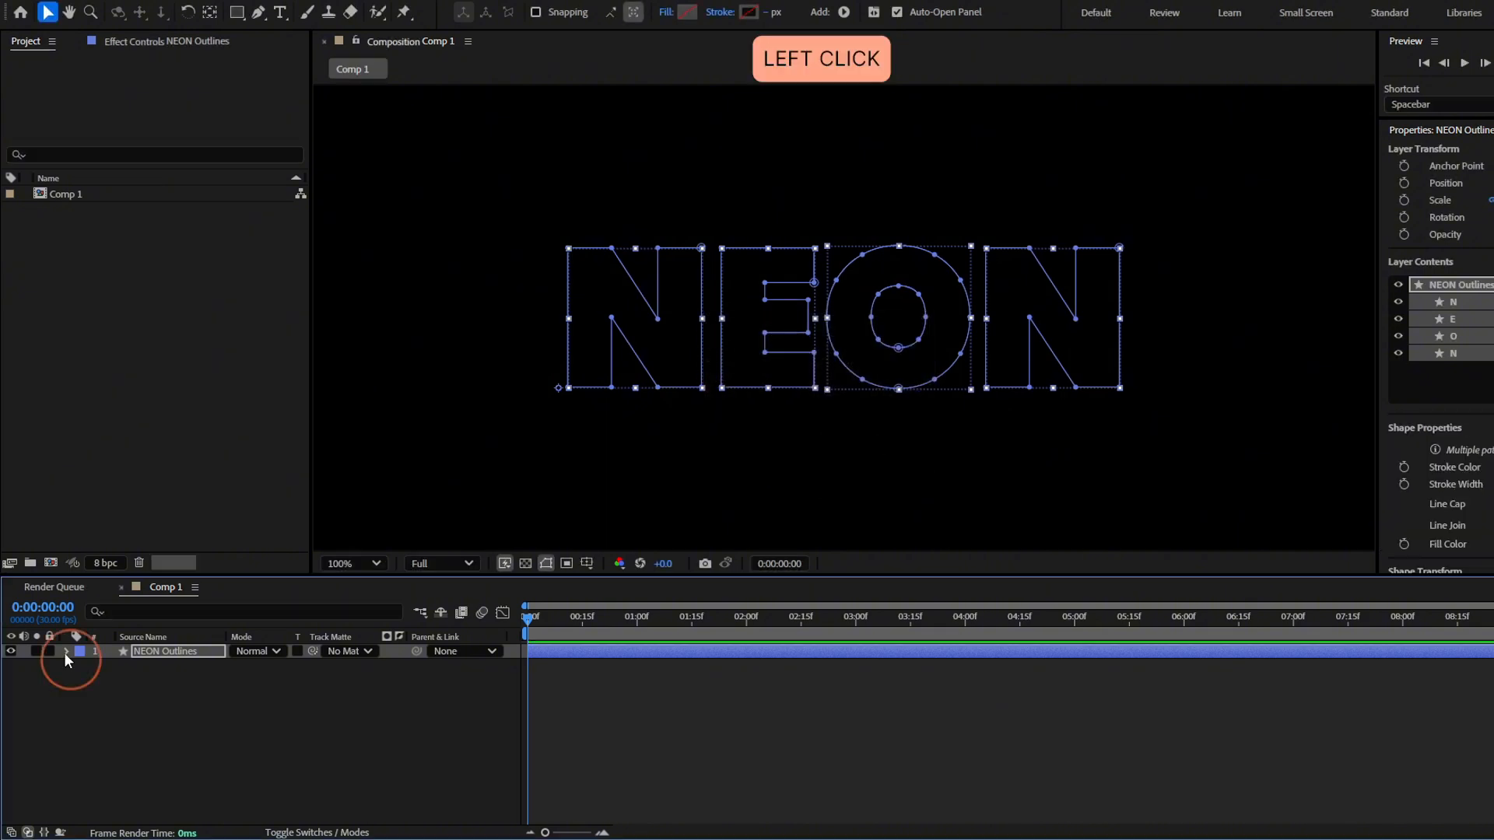
pyautogui.click(123, 667)
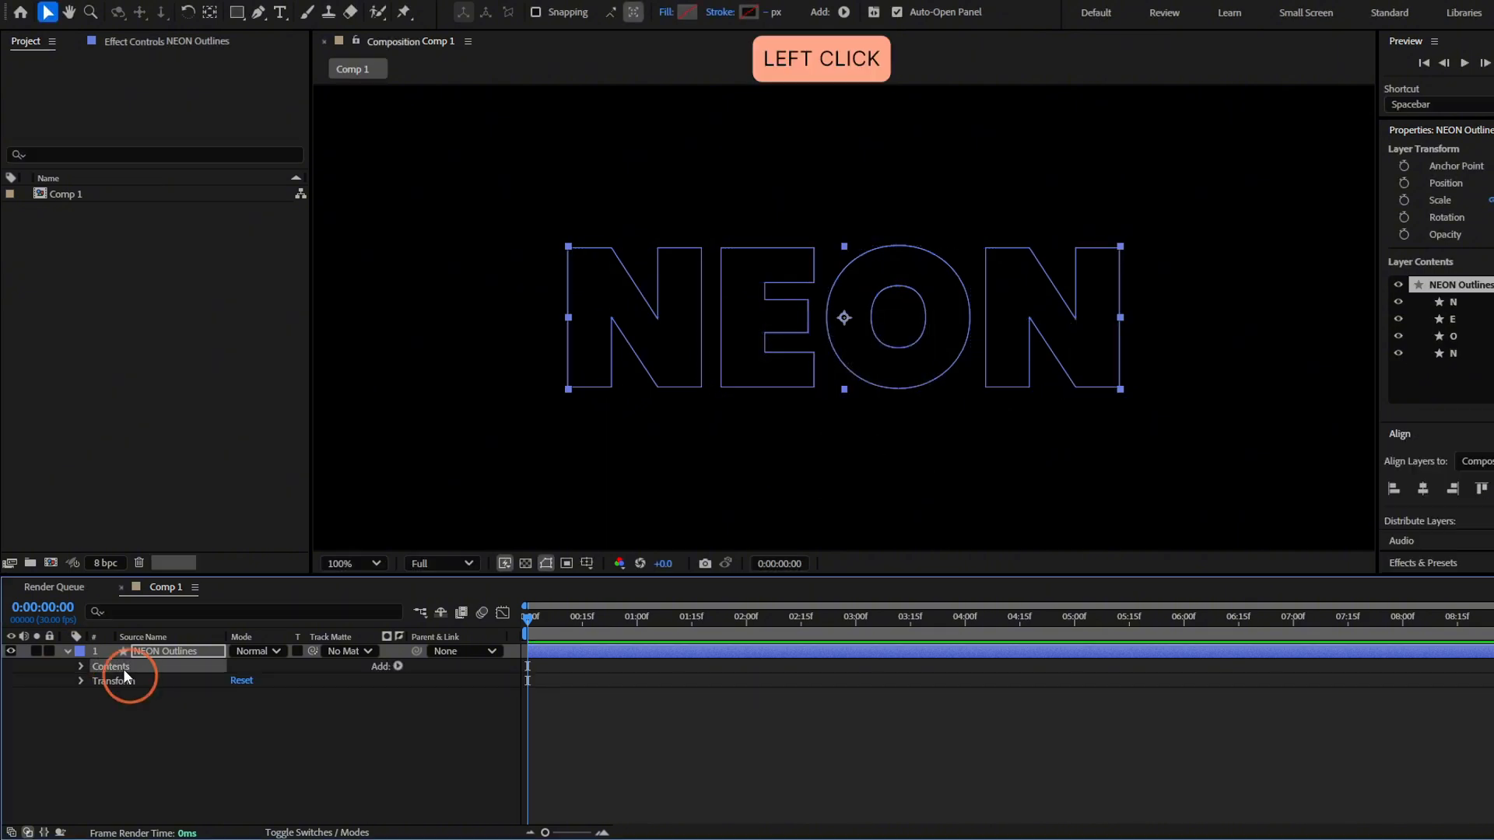
pyautogui.click(398, 666)
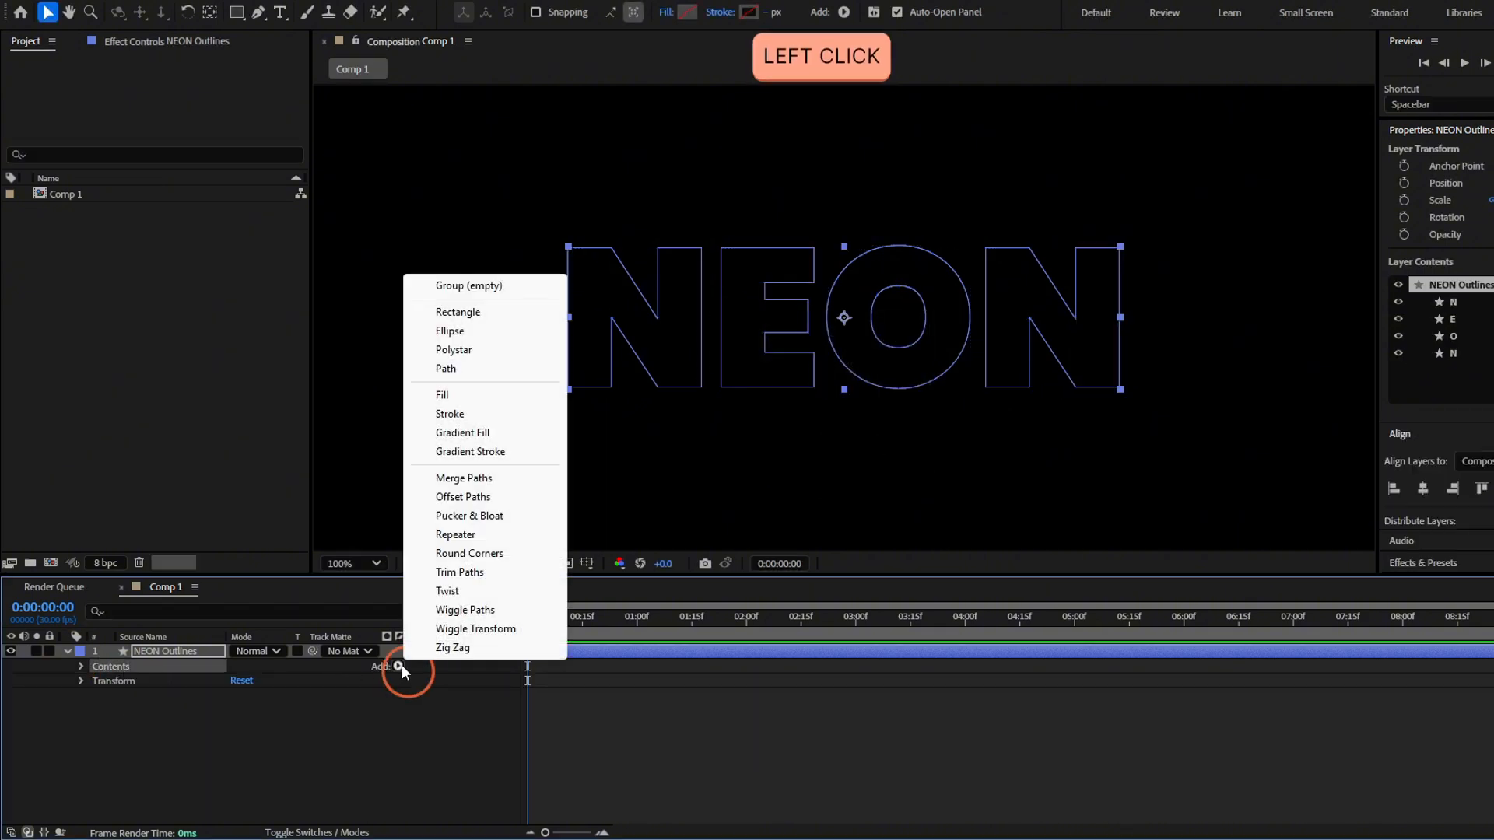
pyautogui.click(450, 414)
pyautogui.click(96, 739)
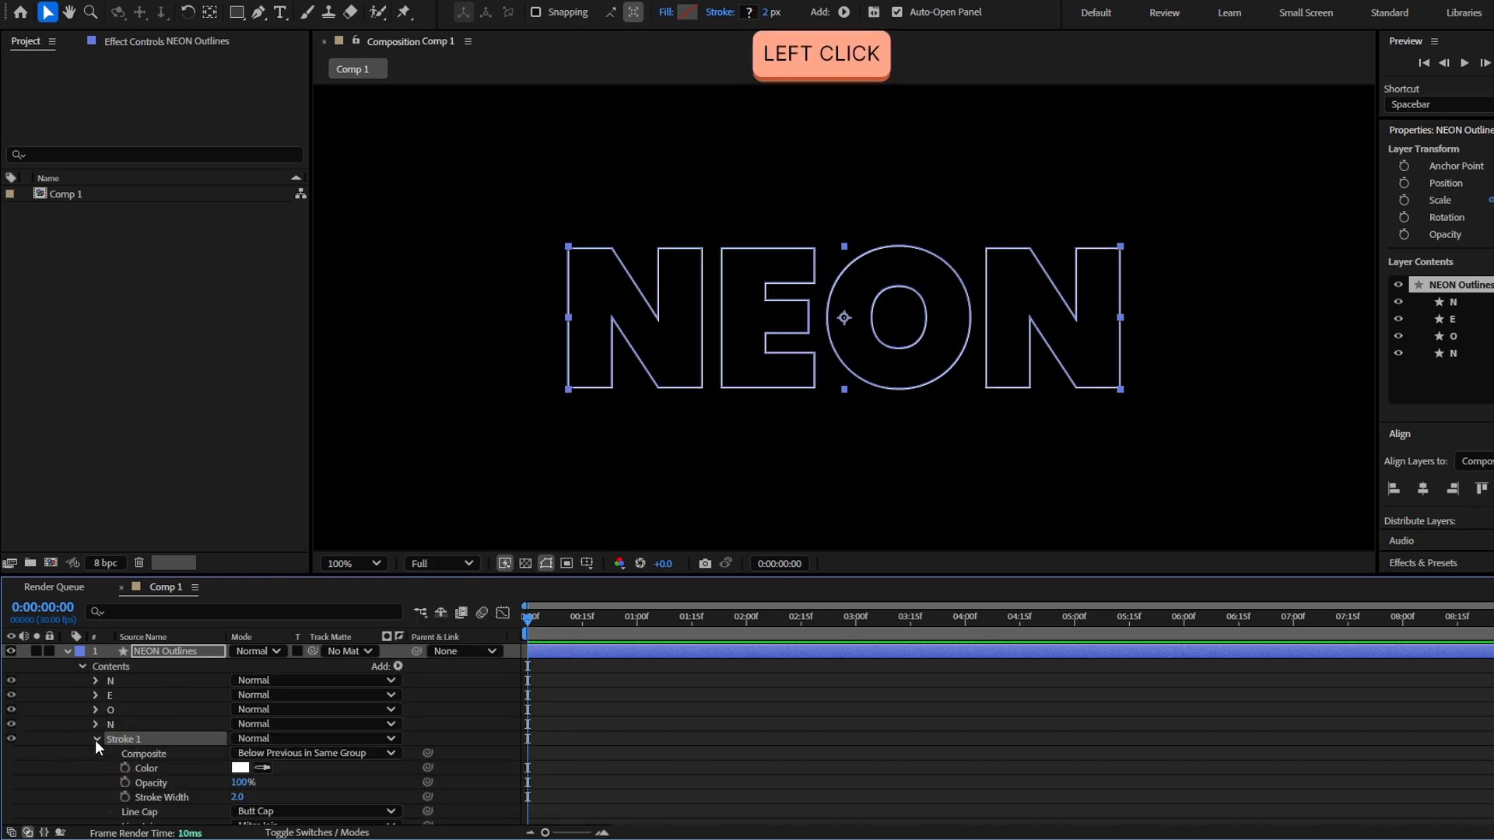
pyautogui.scroll(-3, 95, 740)
pyautogui.moveTo(237, 716)
pyautogui.mouseDown()
pyautogui.moveTo(266, 716)
pyautogui.moveTo(333, 609)
pyautogui.moveTo(734, 701)
pyautogui.moveTo(237, 709)
pyautogui.mouseUp()
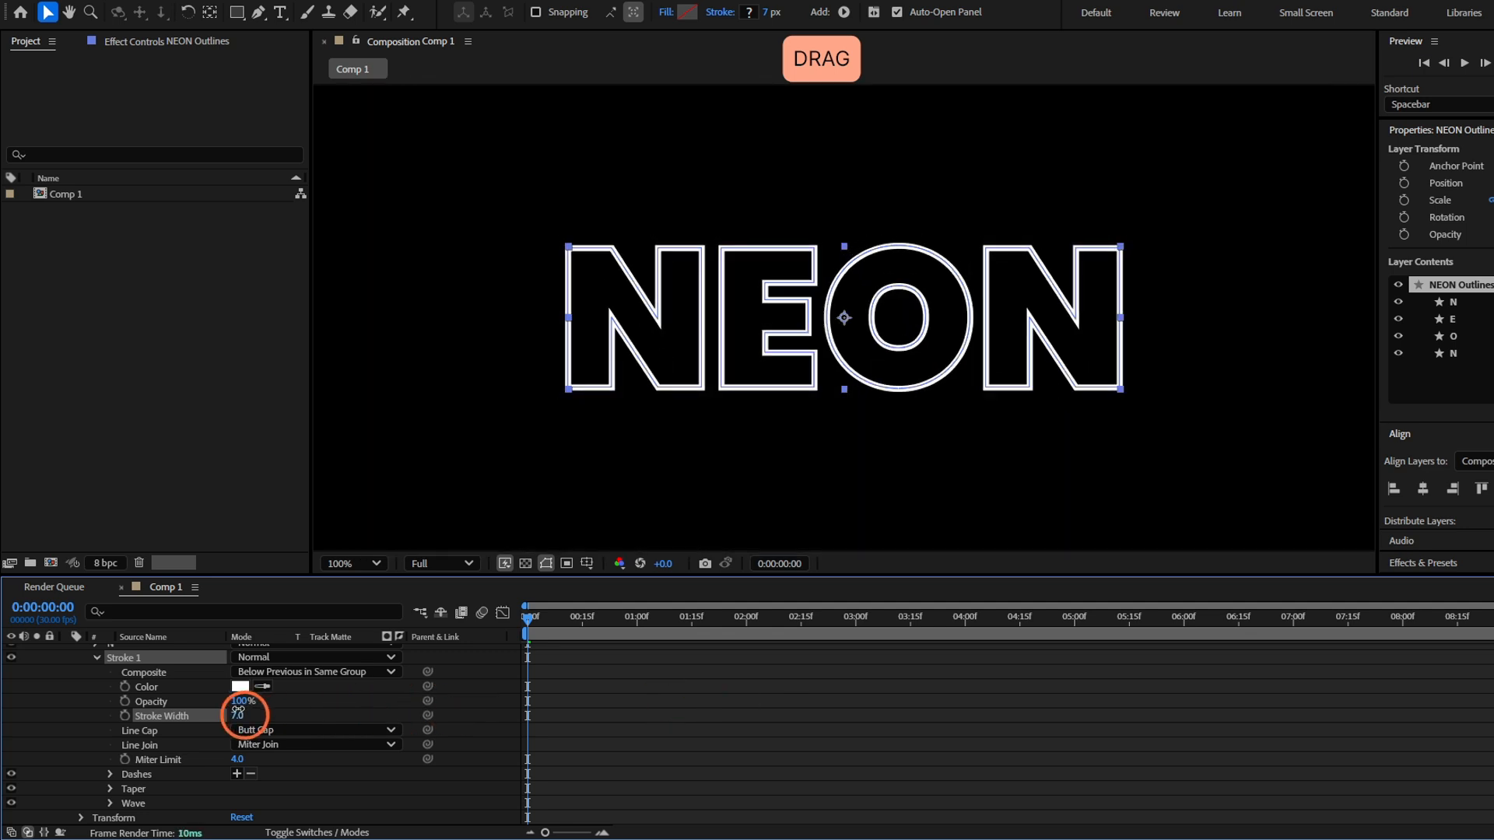
pyautogui.click(328, 707)
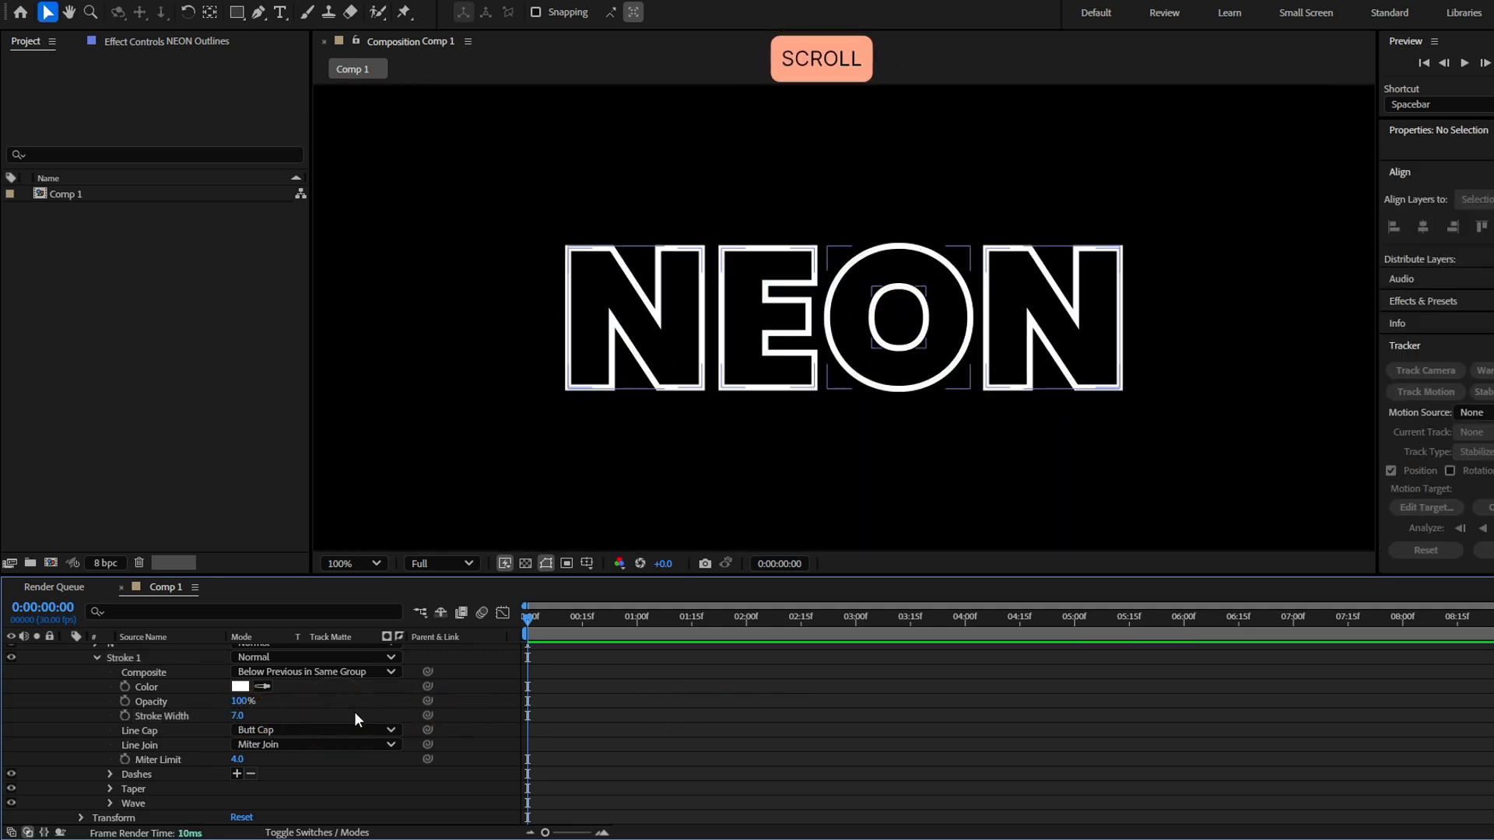
# Set the stroke's line cap to Round Cap and its line join to Round Join
pyautogui.click(324, 730)
pyautogui.click(319, 768)
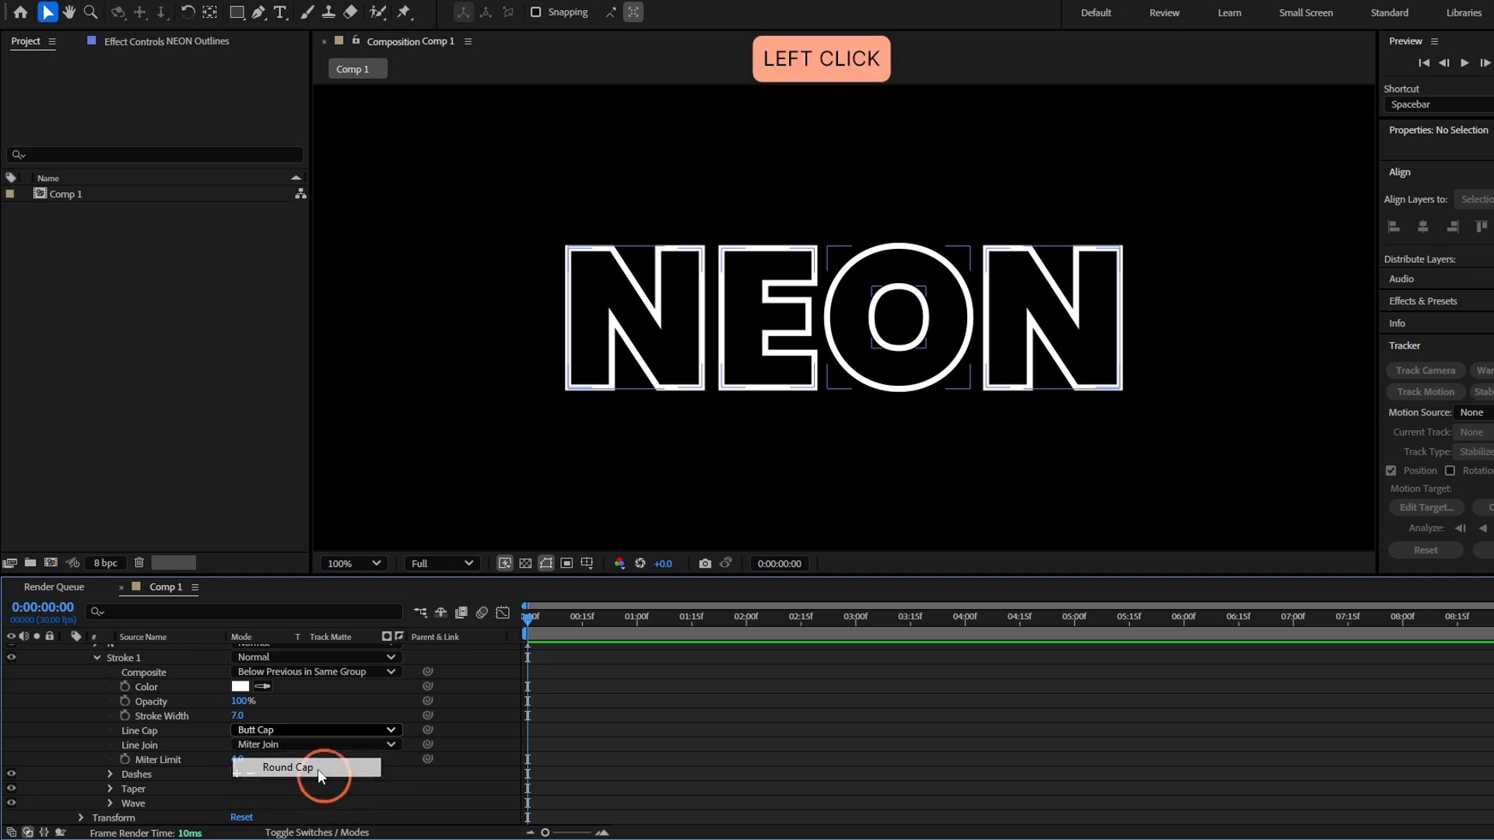
pyautogui.click(323, 745)
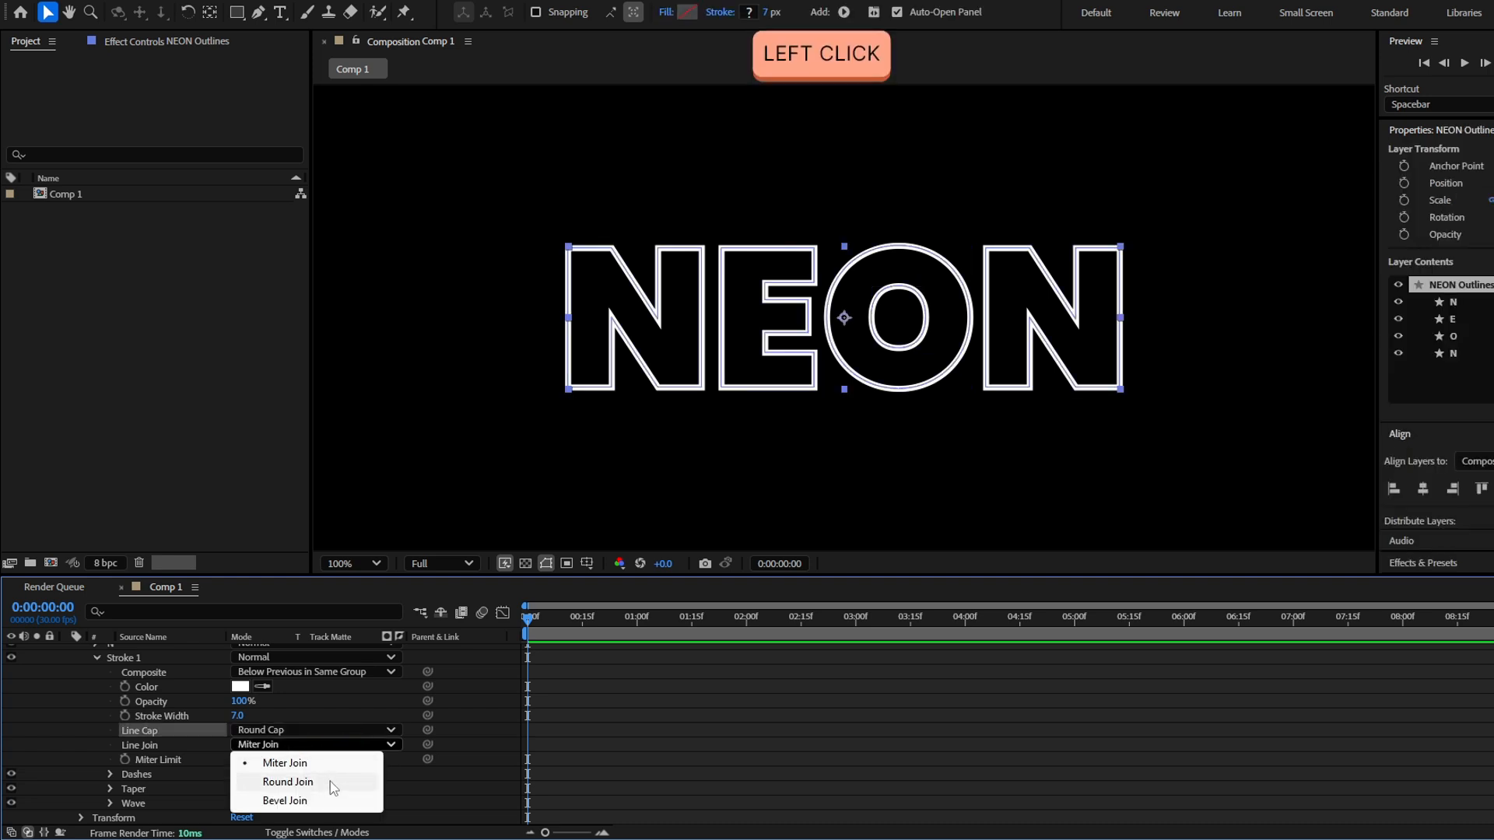
pyautogui.click(330, 781)
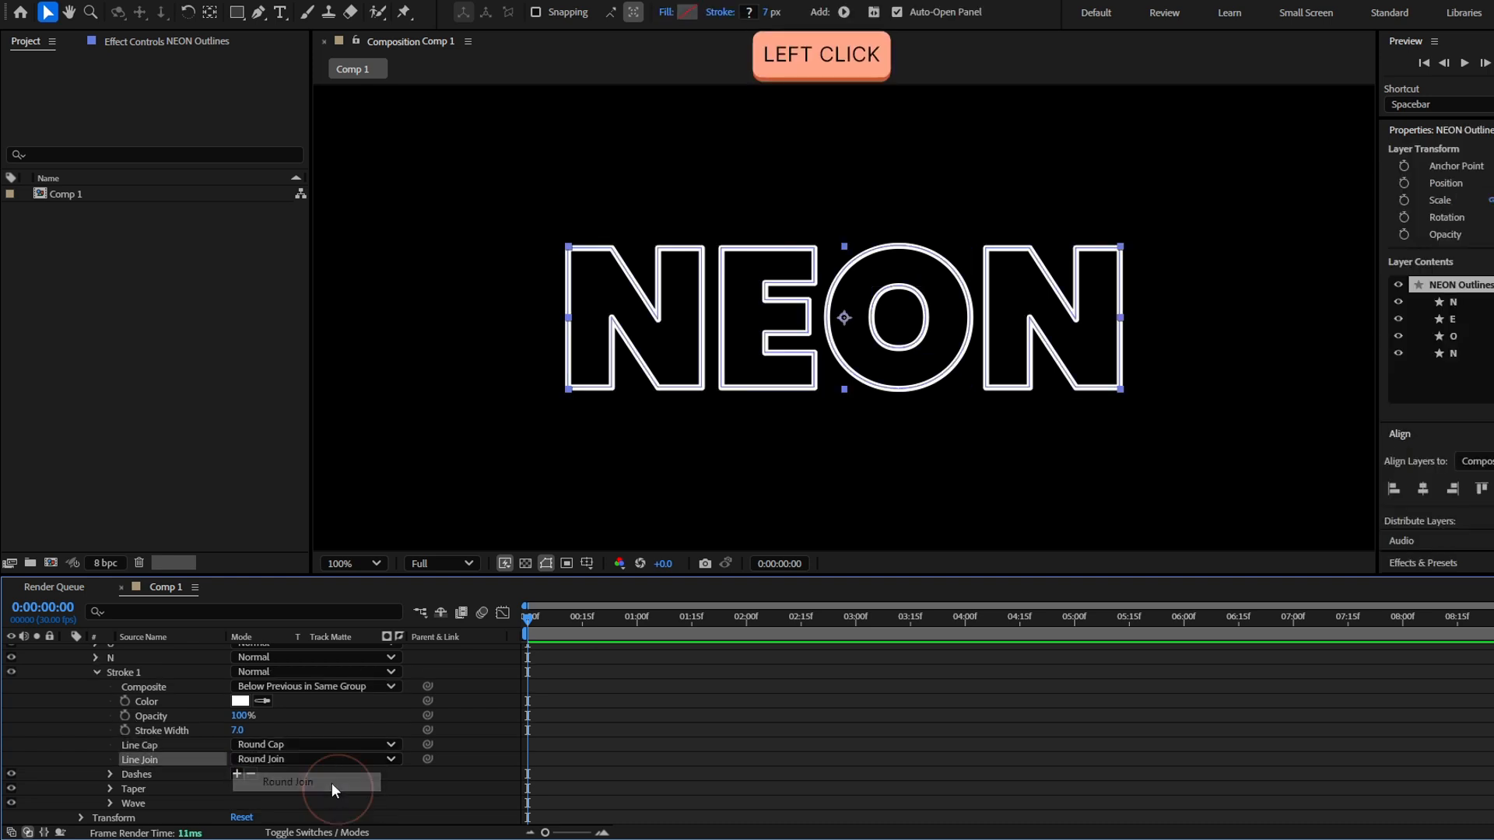
# Add dashes to the stroke and set the dash length to 151
pyautogui.click(235, 774)
pyautogui.scroll(-2, 187, 763)
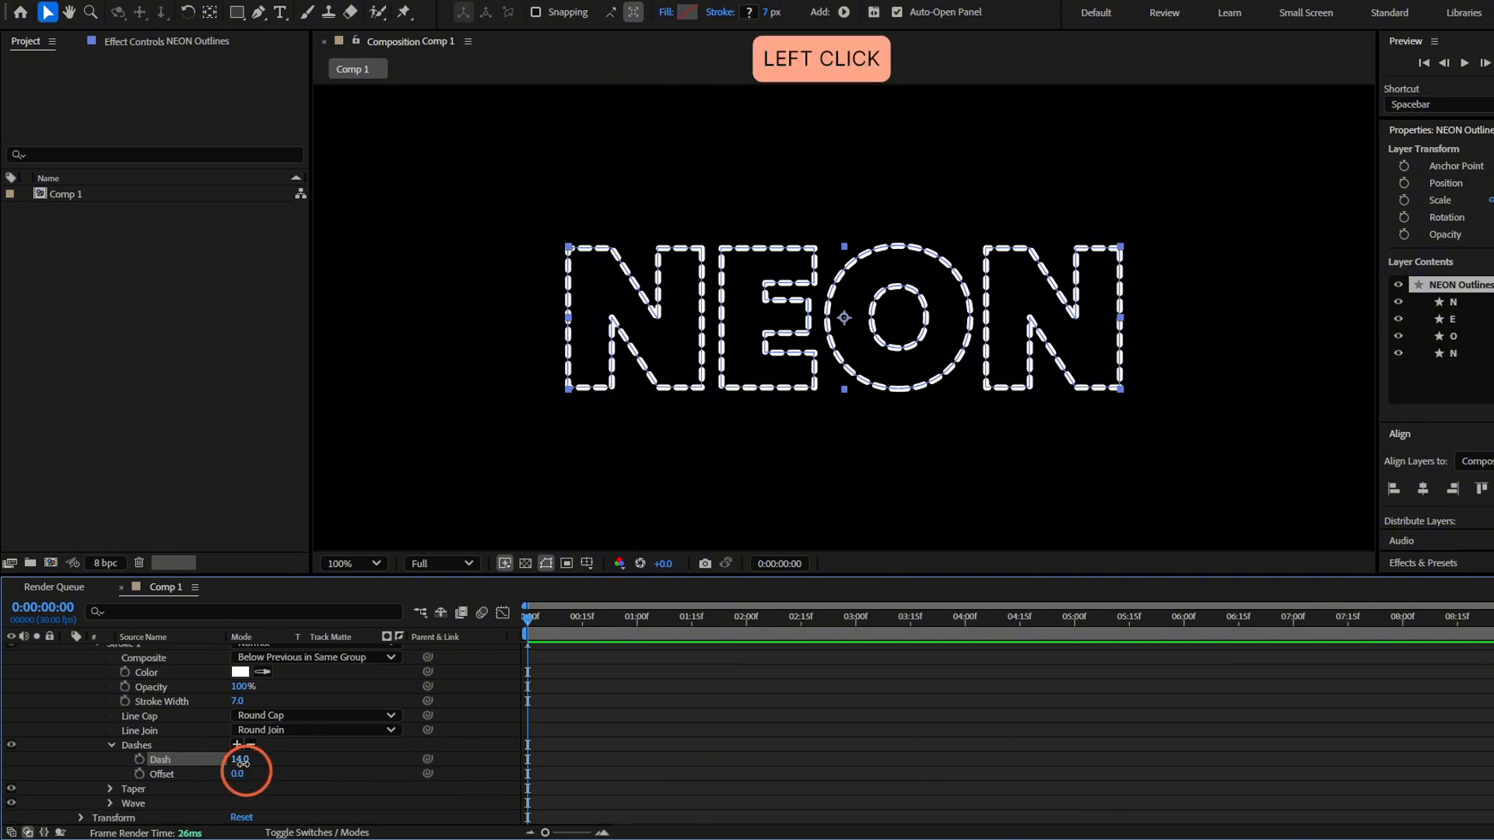
pyautogui.moveTo(243, 762); pyautogui.dragTo(362, 766)
# Increase the Start Length of the stroke's taper so that each dash thins out towards its start
pyautogui.click(107, 792)
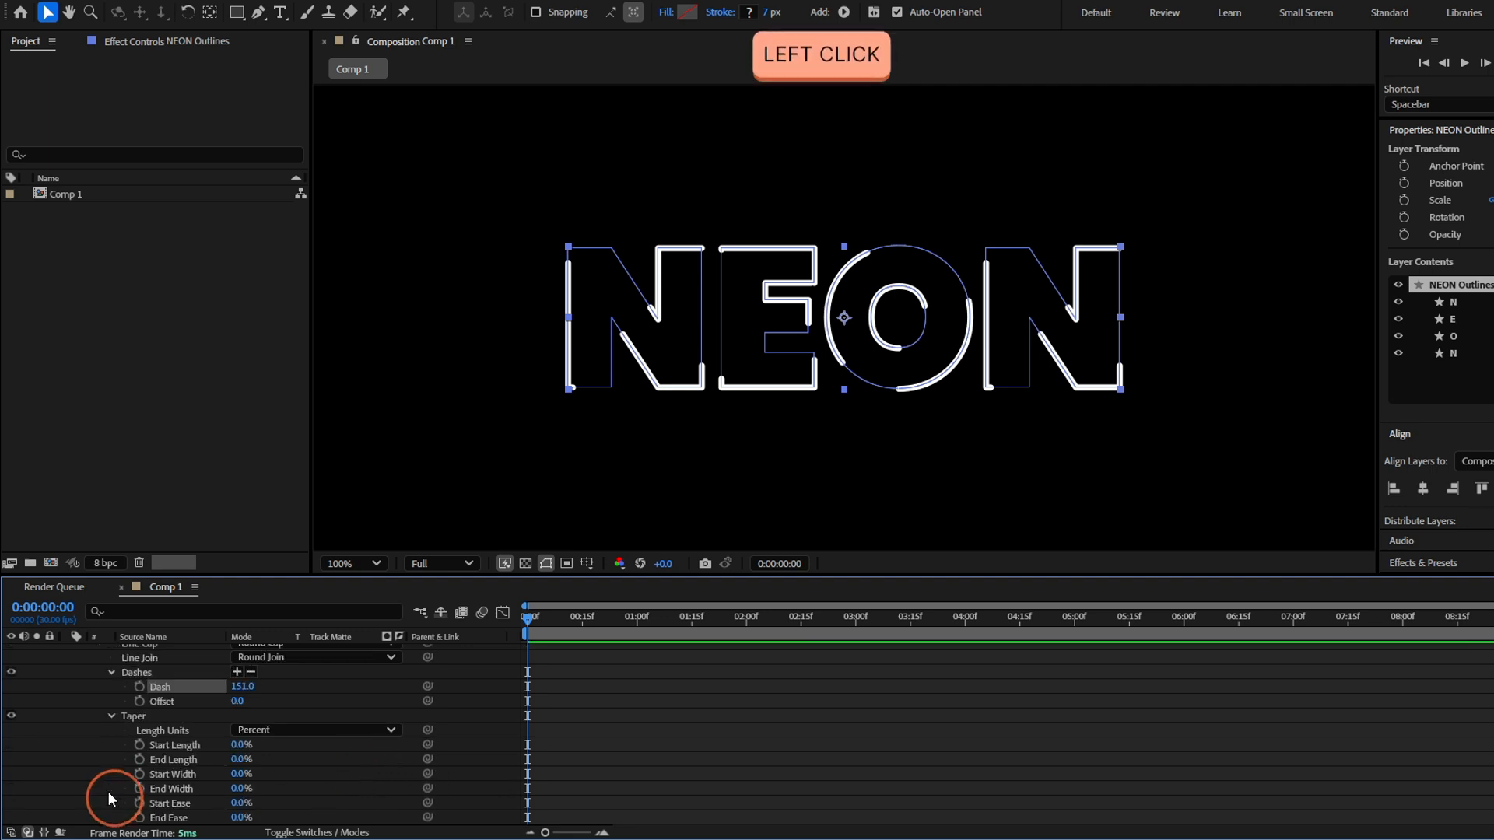
pyautogui.moveTo(238, 751); pyautogui.dragTo(390, 756)
pyautogui.click(498, 751)
pyautogui.moveTo(531, 620); pyautogui.dragTo(521, 661)
pyautogui.click(111, 716)
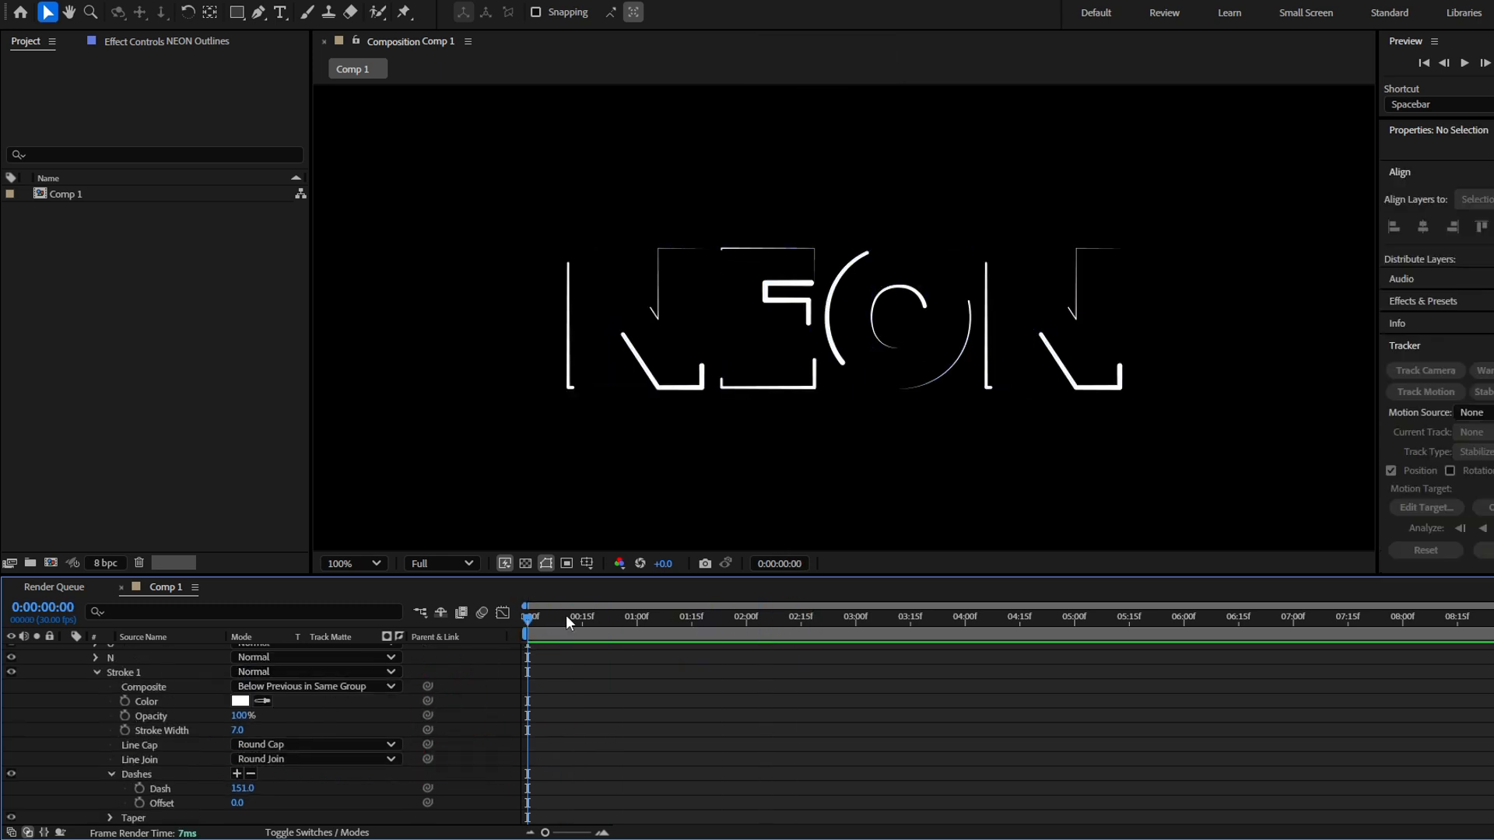
pyautogui.moveTo(564, 616); pyautogui.dragTo(418, 664)
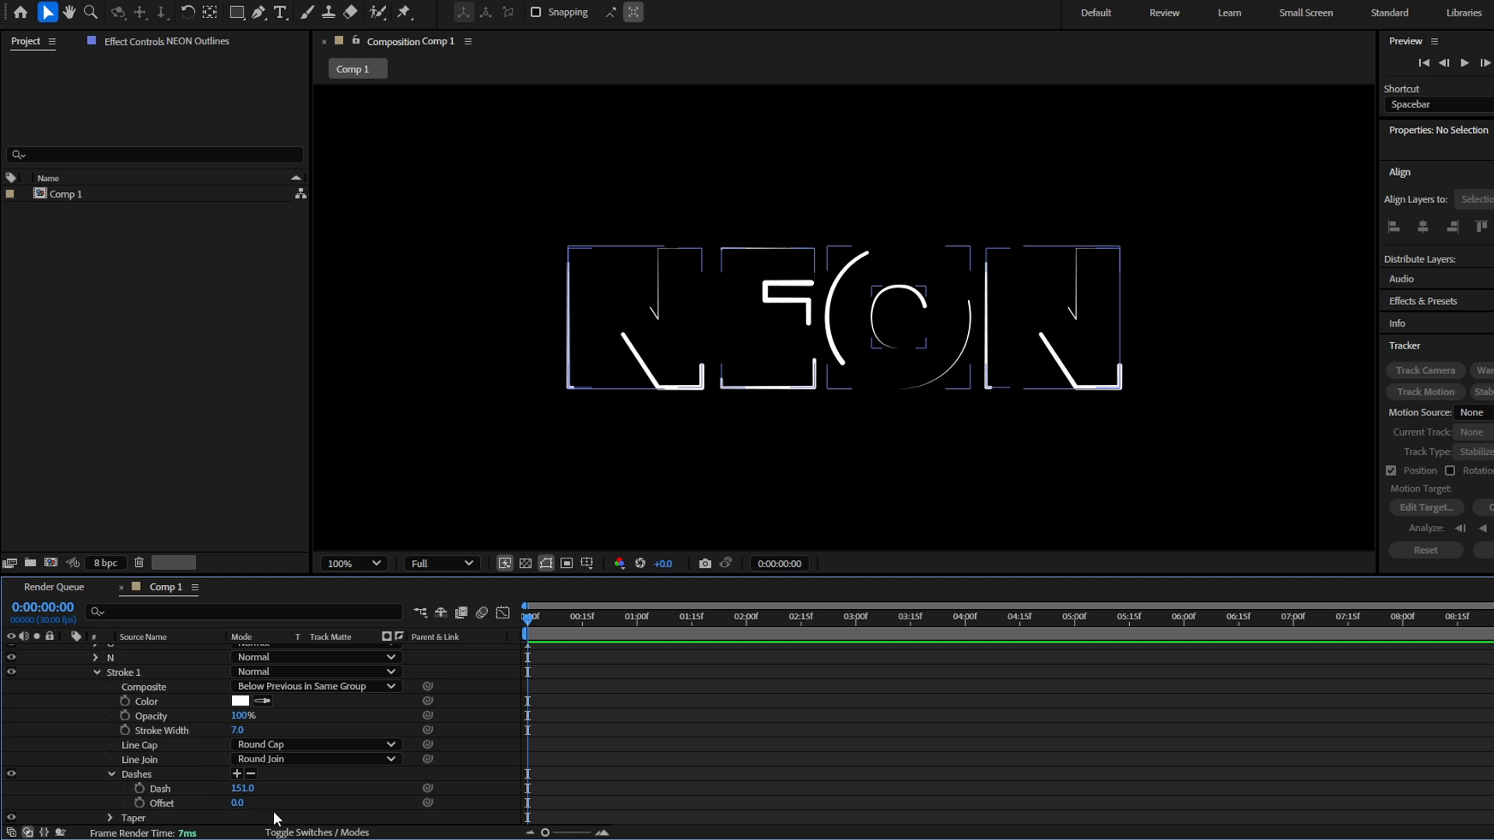
pyautogui.click(236, 804)
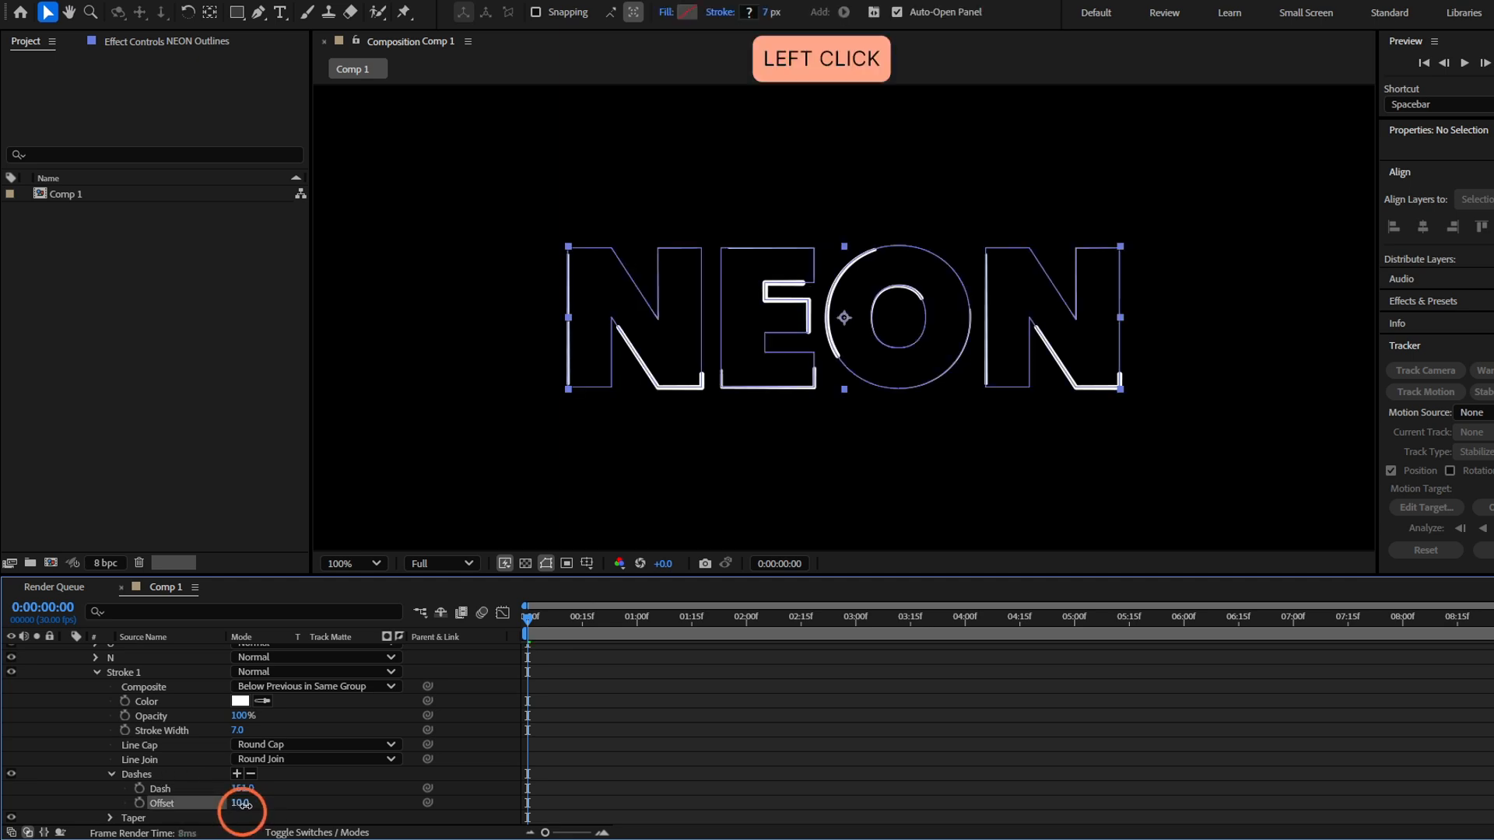
pyautogui.moveTo(241, 810); pyautogui.dragTo(936, 774)
pyautogui.hotkey('ctrl', 'z')
# Keyframe the dash Offset at 0 at the start of the timeline and at 221 at 5 seconds
pyautogui.click(139, 804)
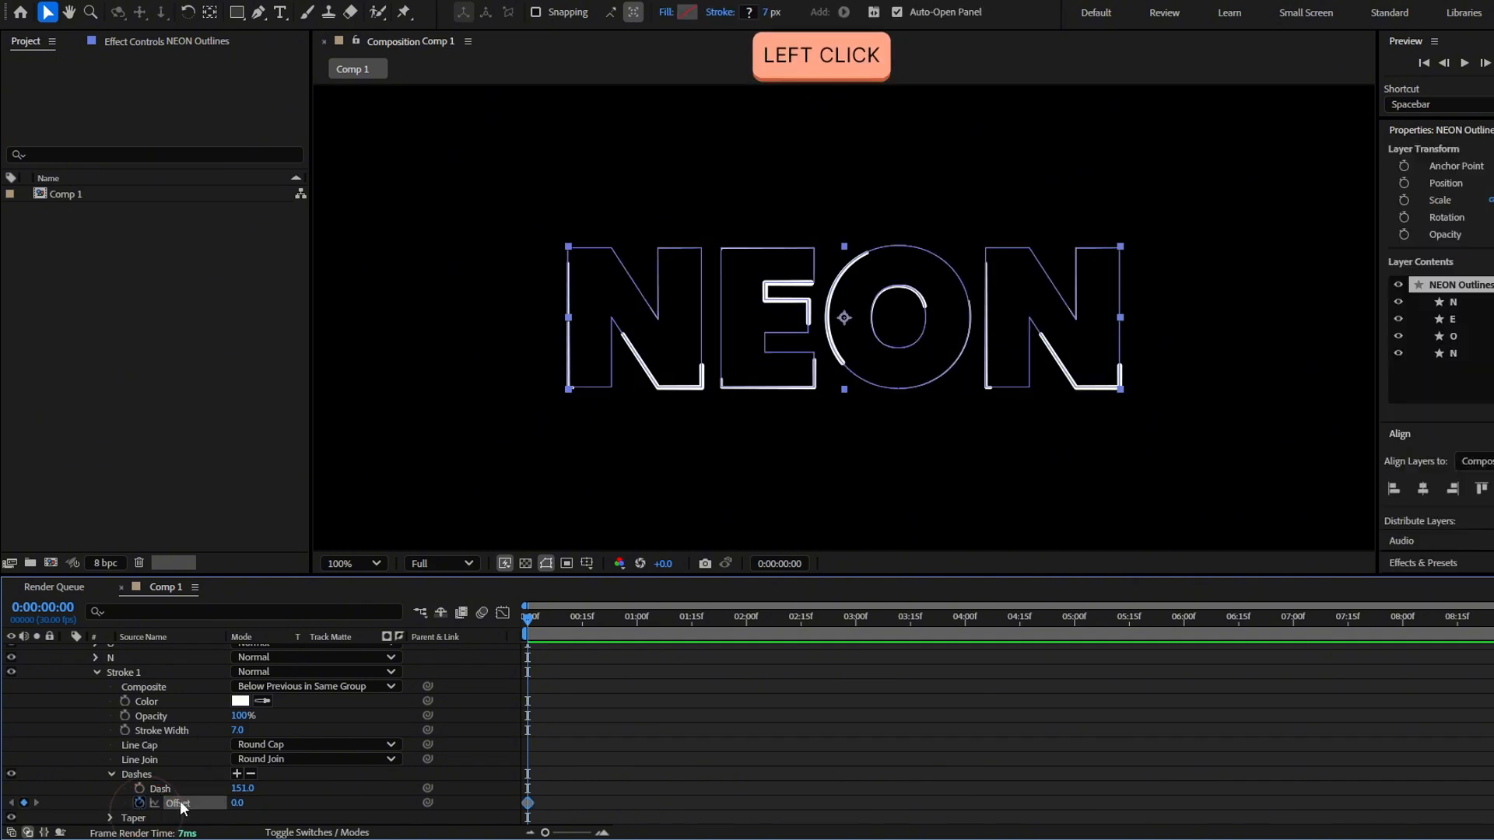
pyautogui.moveTo(703, 619); pyautogui.dragTo(1075, 619)
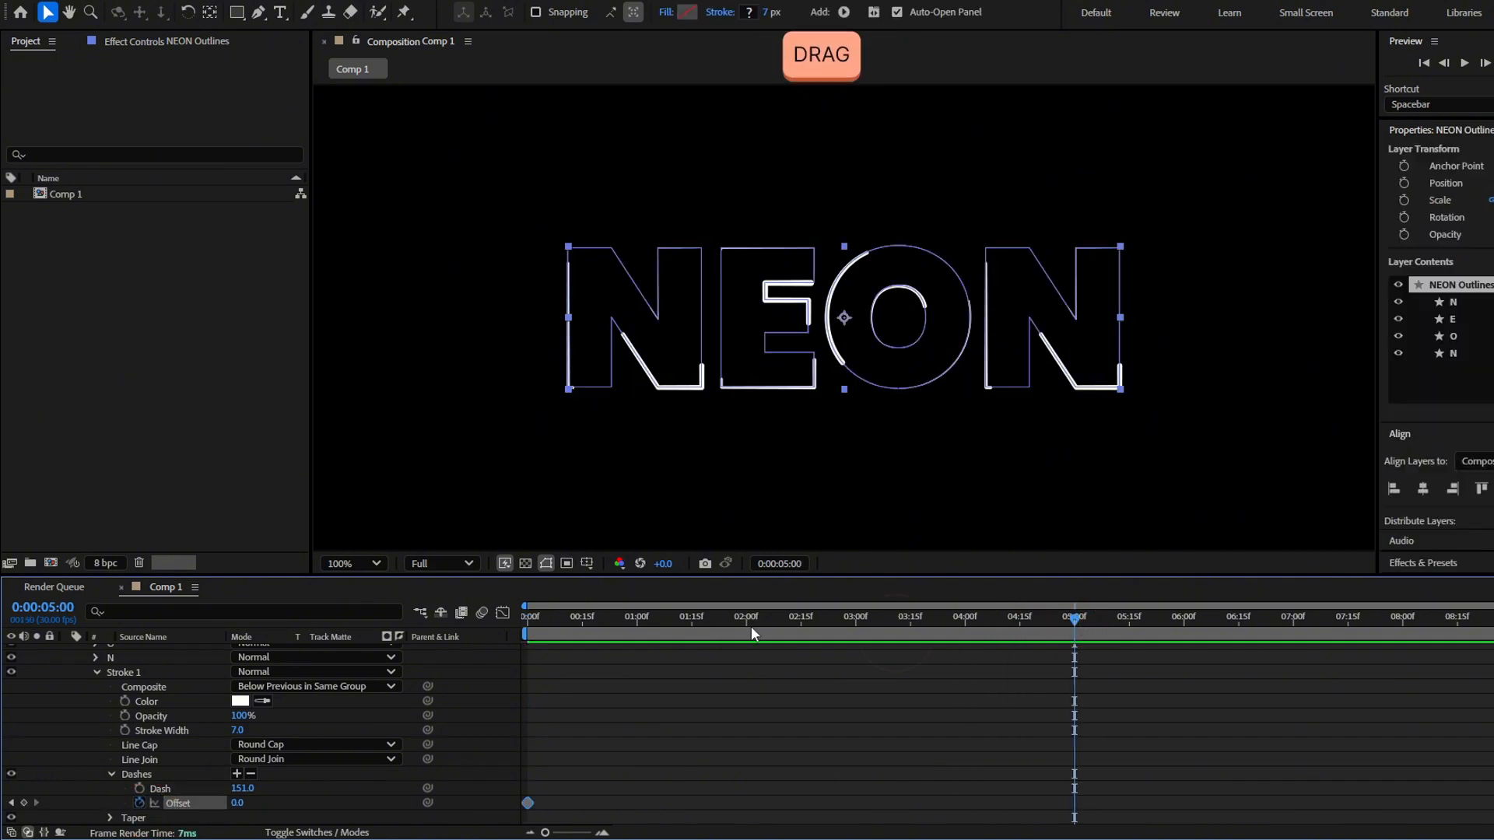
pyautogui.click(241, 804)
pyautogui.moveTo(243, 804); pyautogui.dragTo(427, 790)
# Apply Easy Ease to both dash Offset keyframes and preview the animation from the start
pyautogui.moveTo(1136, 783); pyautogui.dragTo(529, 817)
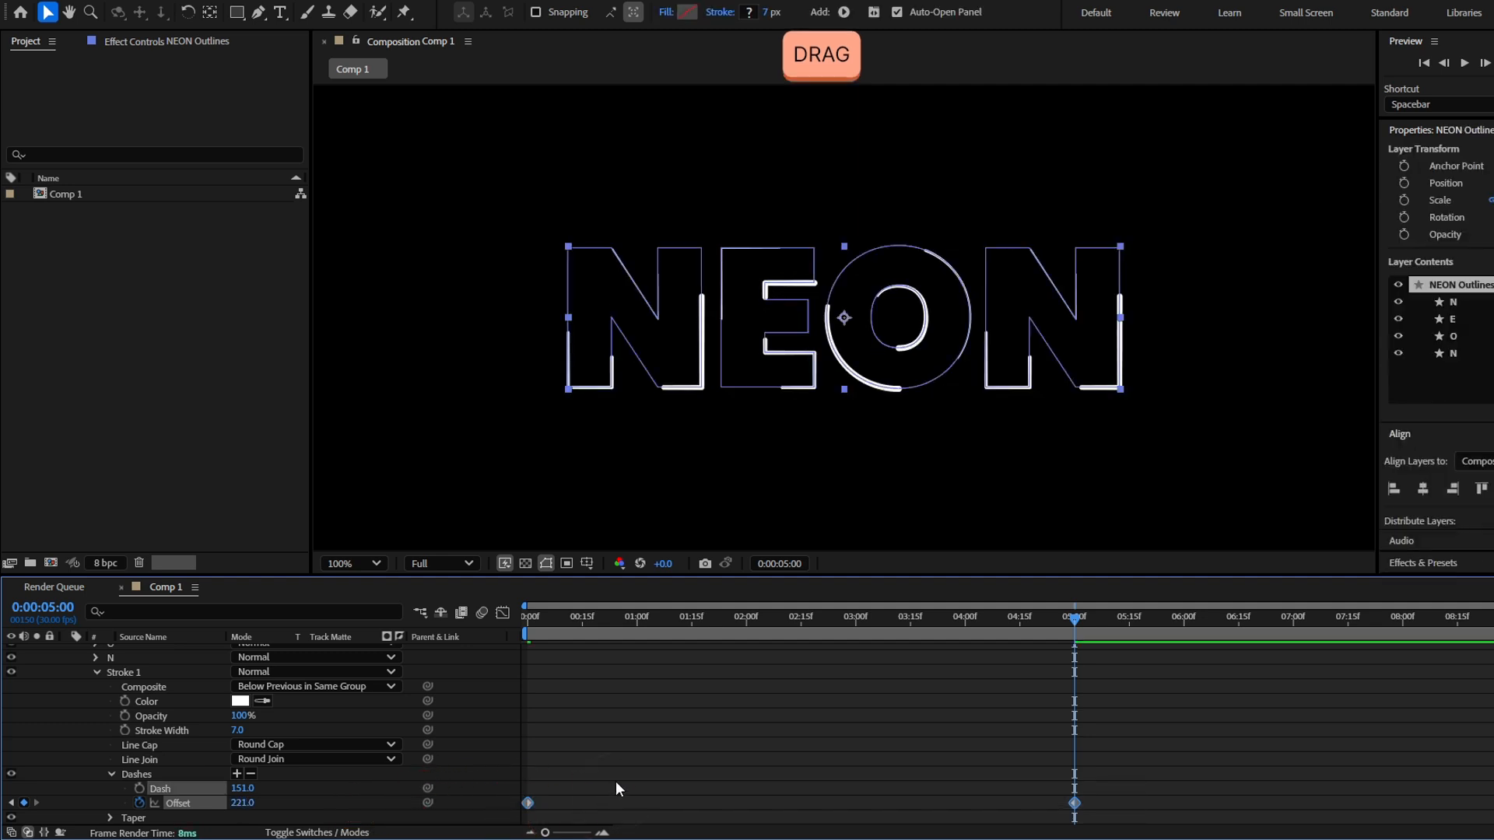
pyautogui.press('F9')
pyautogui.click(664, 732)
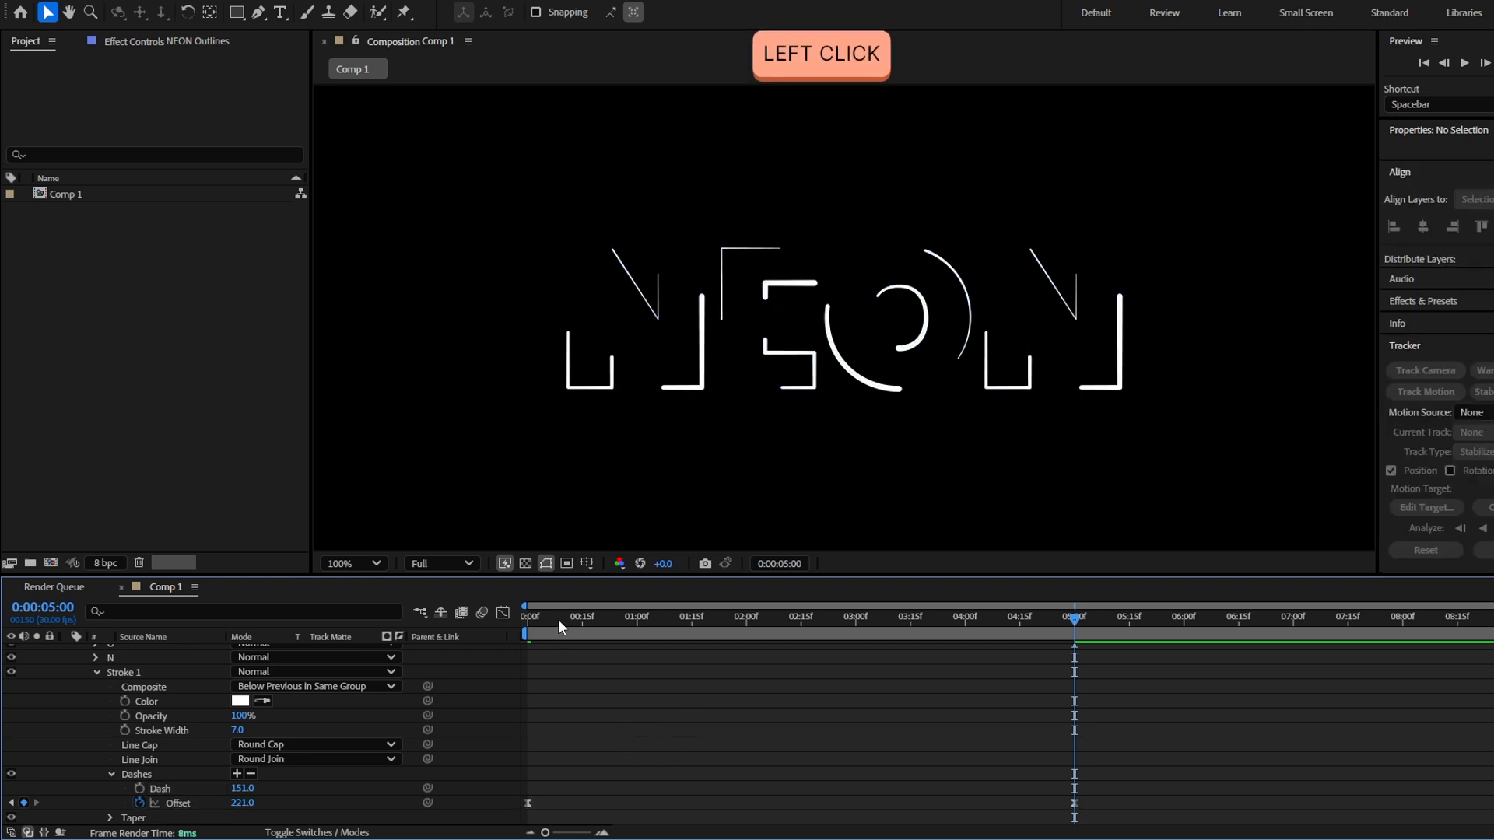
pyautogui.moveTo(557, 620); pyautogui.dragTo(523, 625)
pyautogui.press('space')
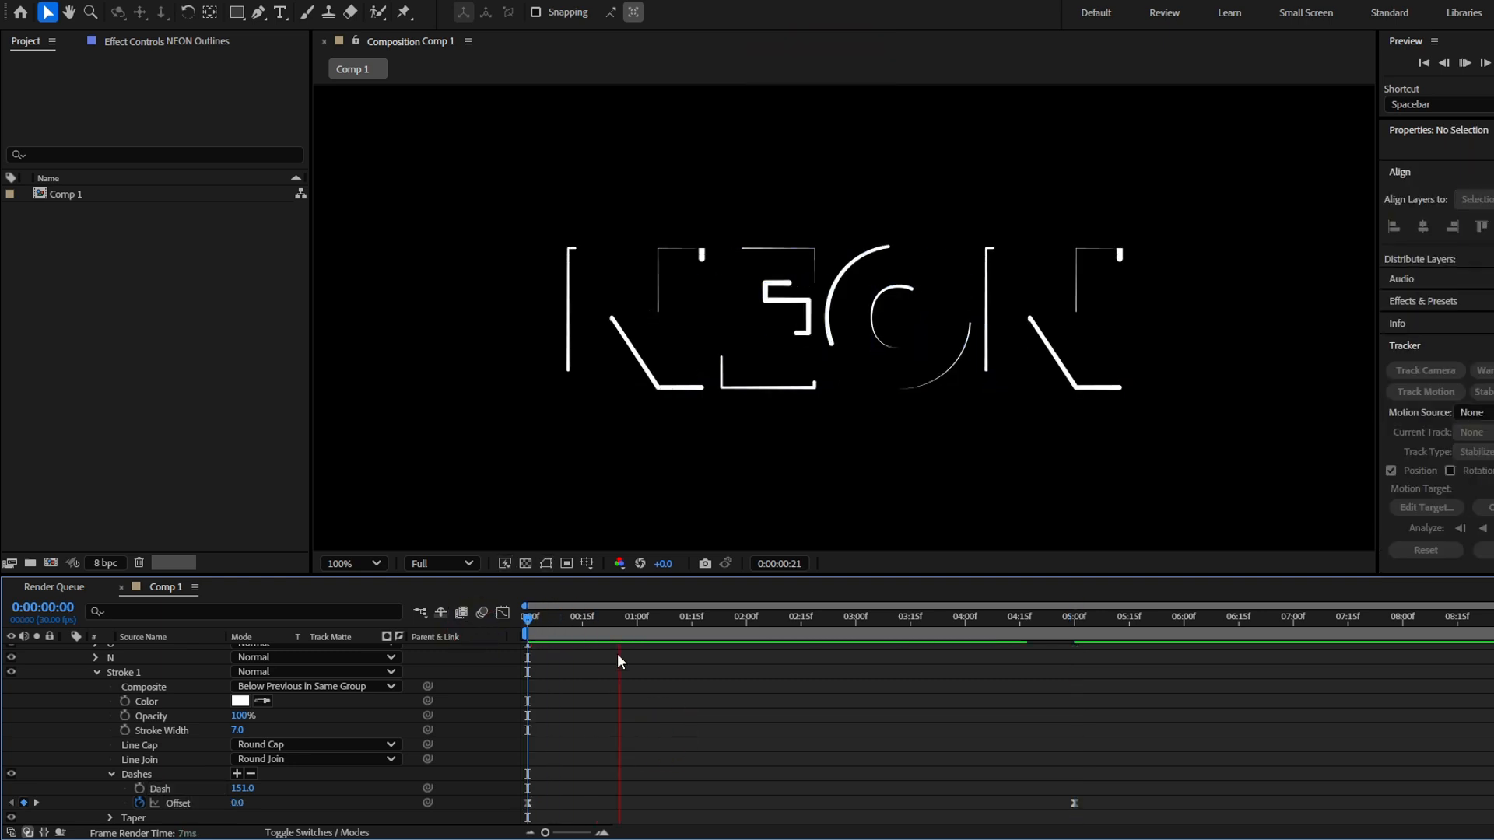
# Collapse the stroke's Dashes group and add Trim Paths to the contents of the NEON Outlines layer
pyautogui.scroll(3, 406, 683)
pyautogui.scroll(-3, 412, 679)
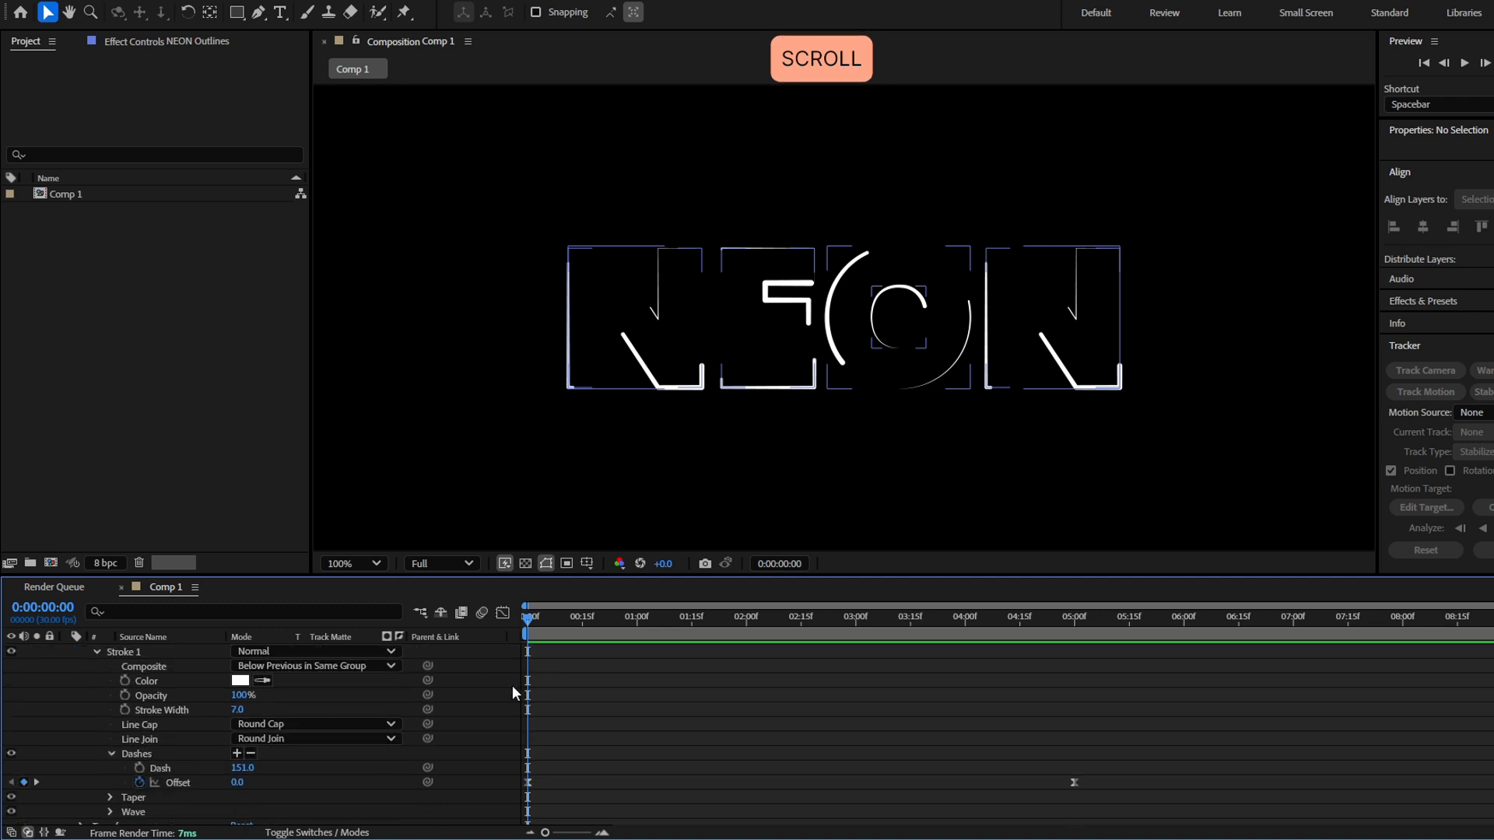
pyautogui.click(111, 754)
pyautogui.scroll(3, 101, 747)
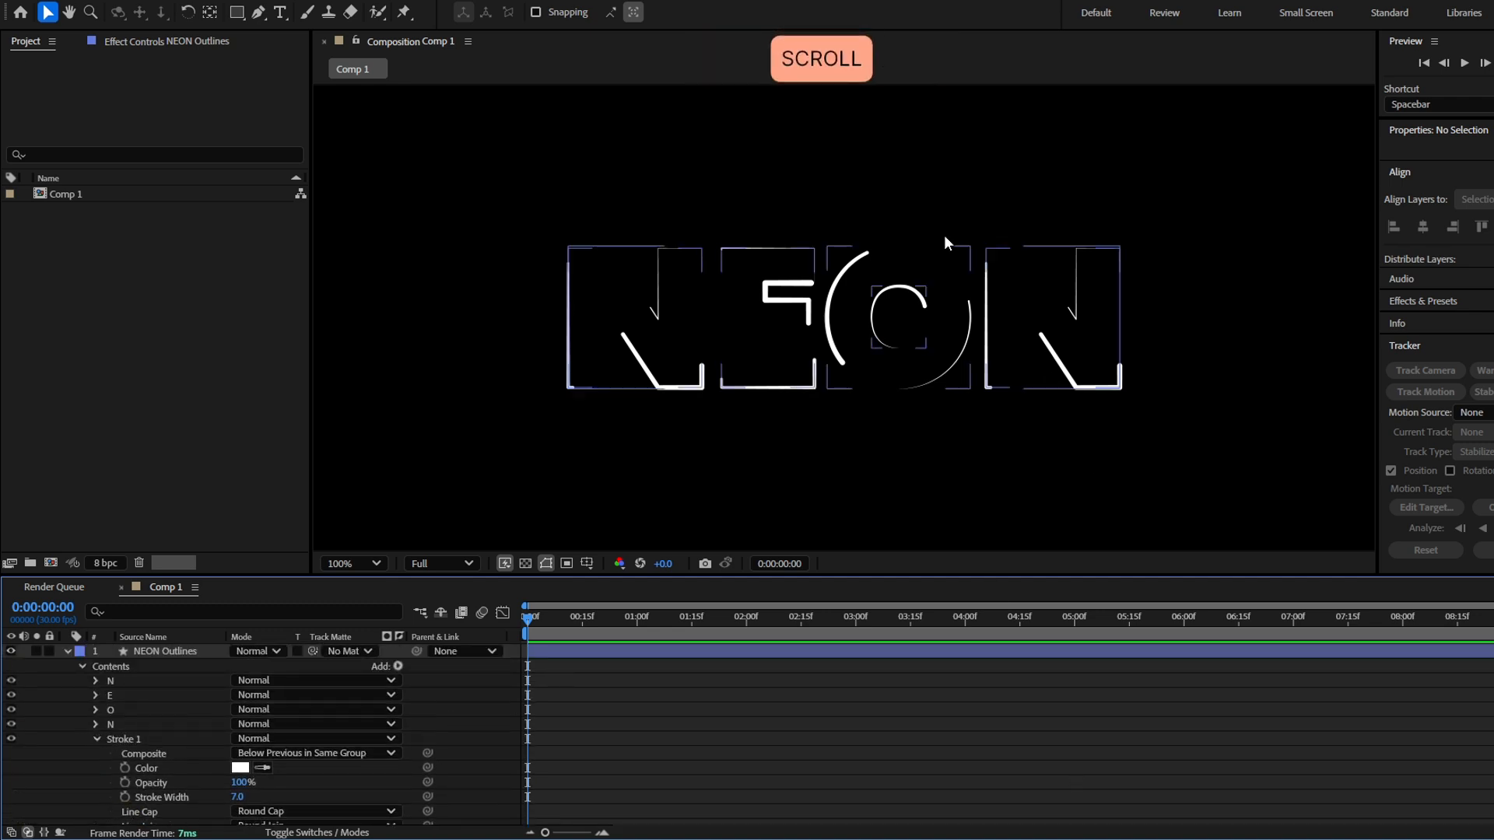
pyautogui.click(399, 668)
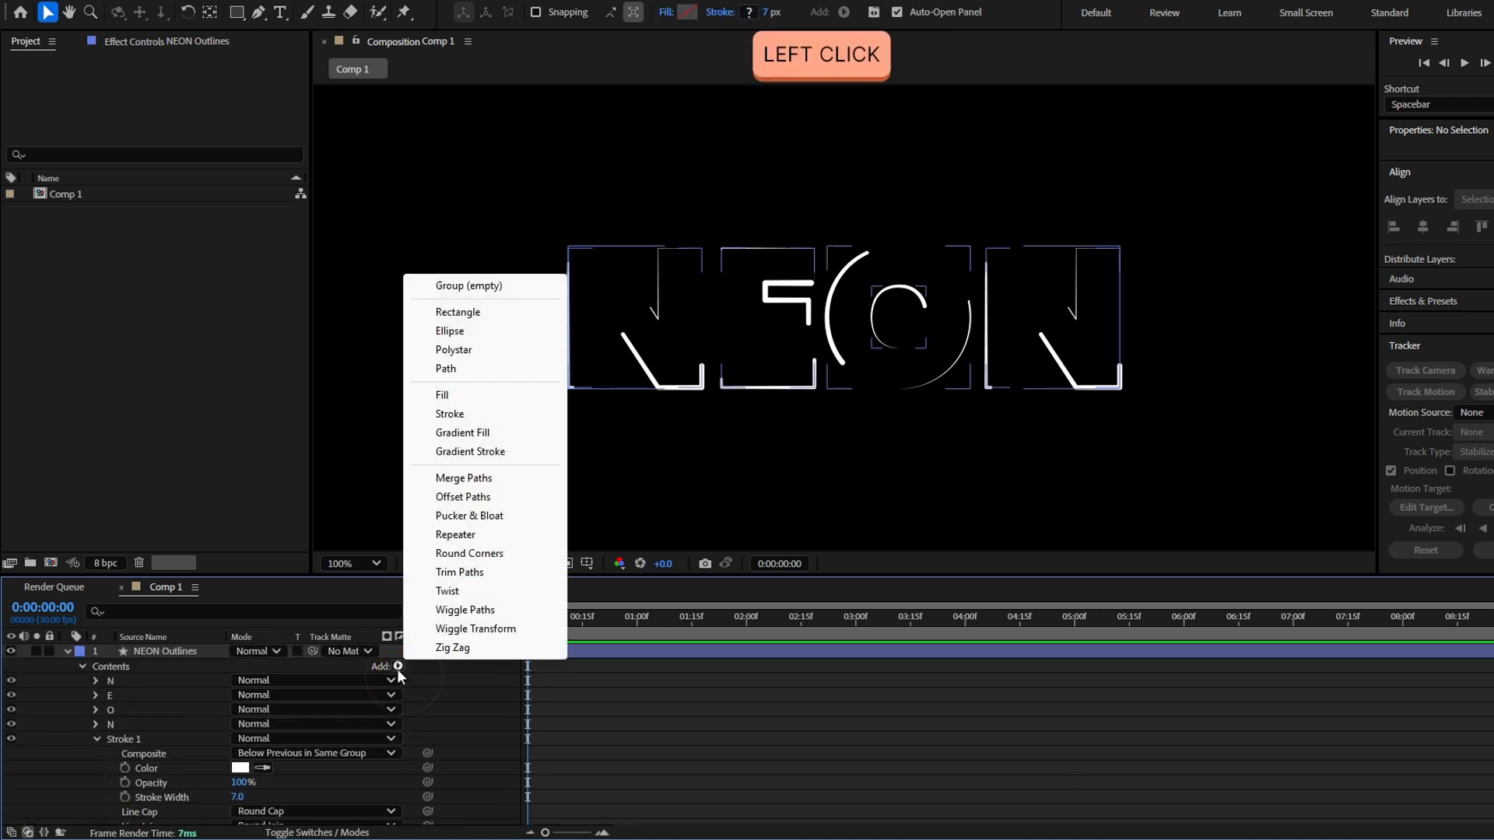
pyautogui.click(479, 572)
pyautogui.click(534, 697)
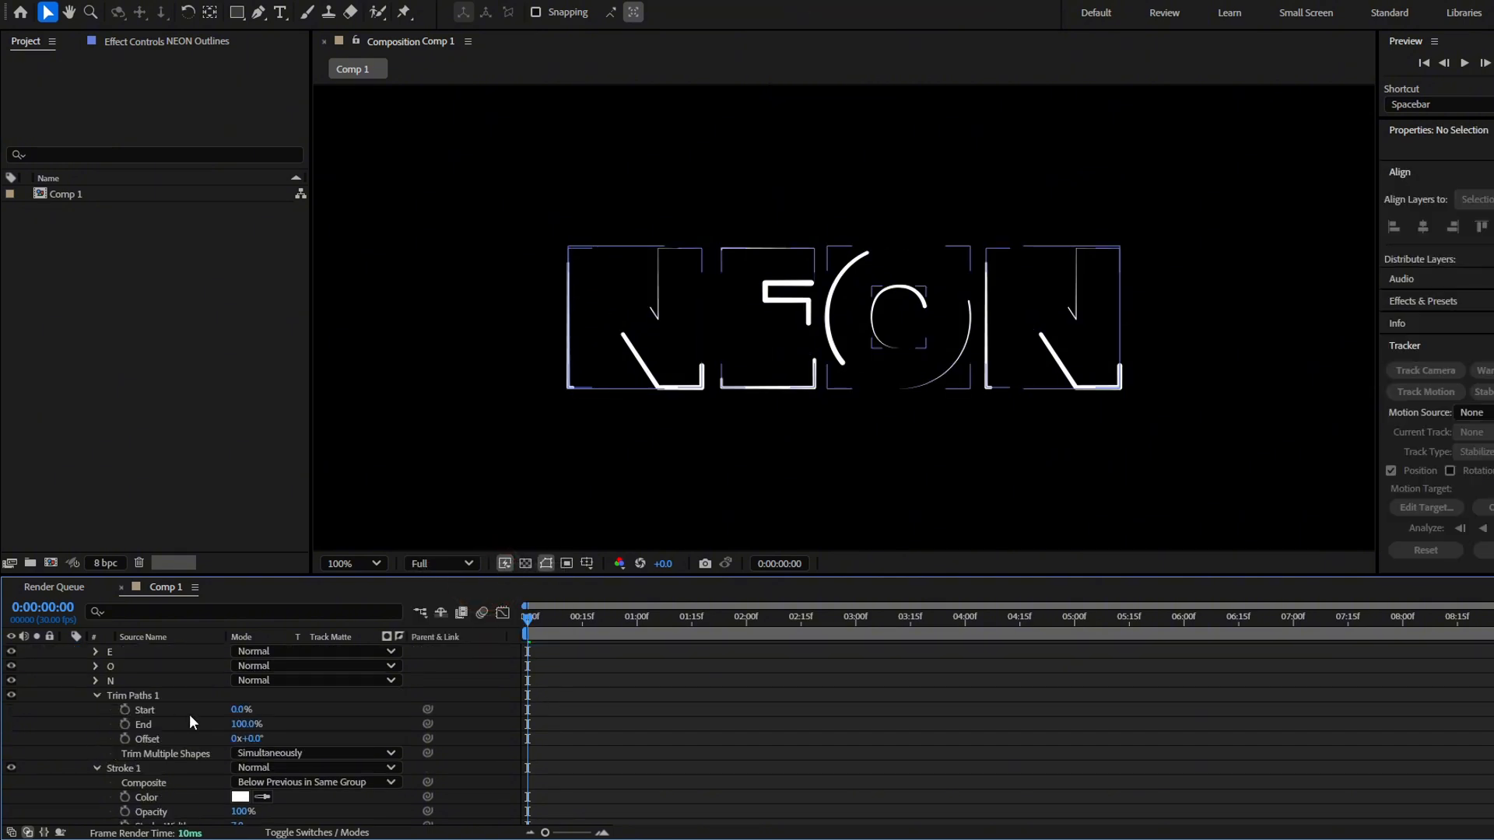
# Keyframe the Trim Paths End at 0% at the start of the timeline and show only the layer's keyframed properties
pyautogui.click(148, 727)
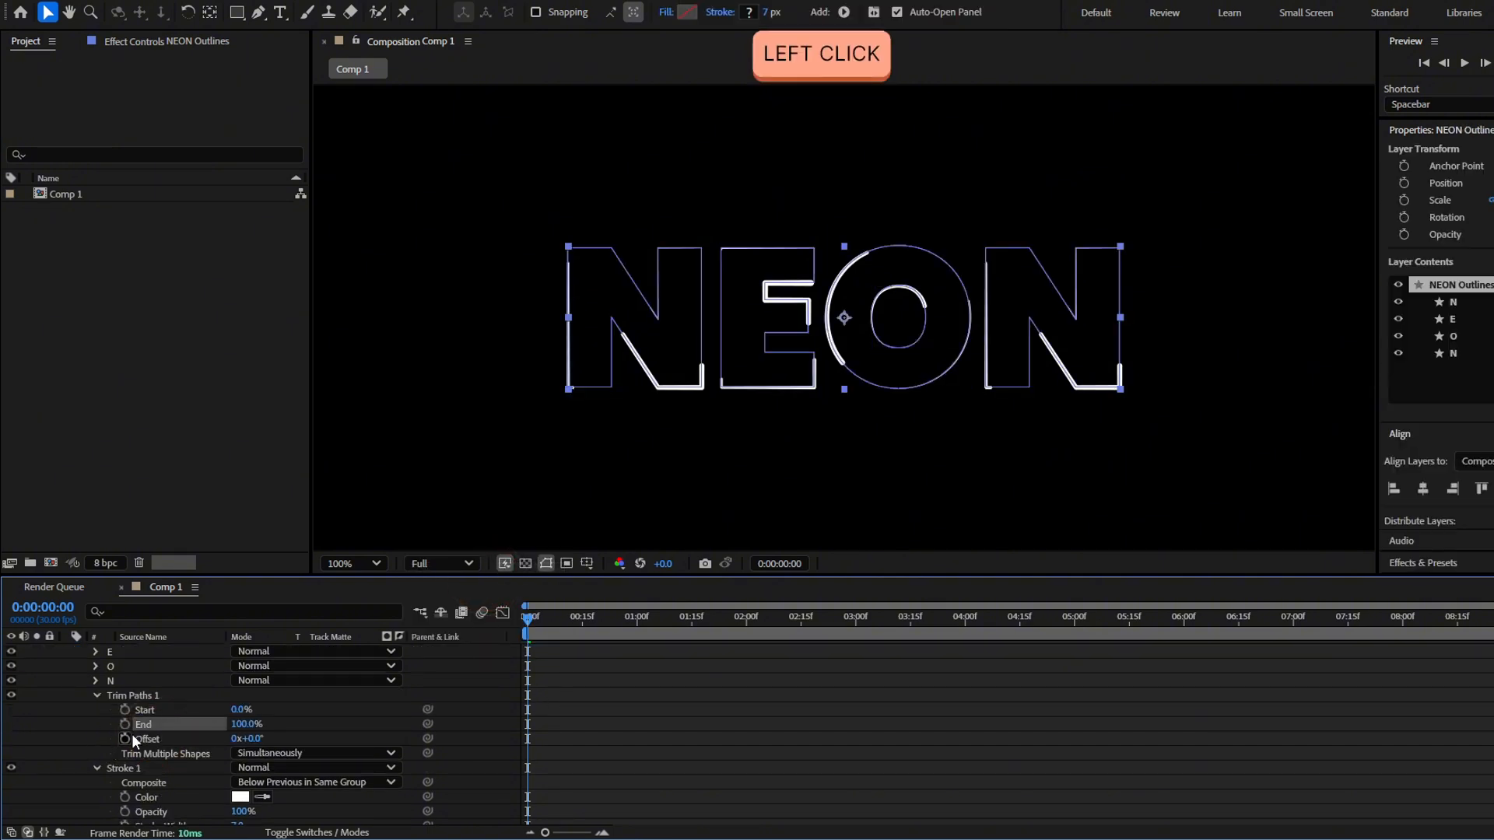
pyautogui.click(122, 725)
pyautogui.scroll(-2, 703, 684)
pyautogui.moveTo(246, 681); pyautogui.dragTo(159, 704)
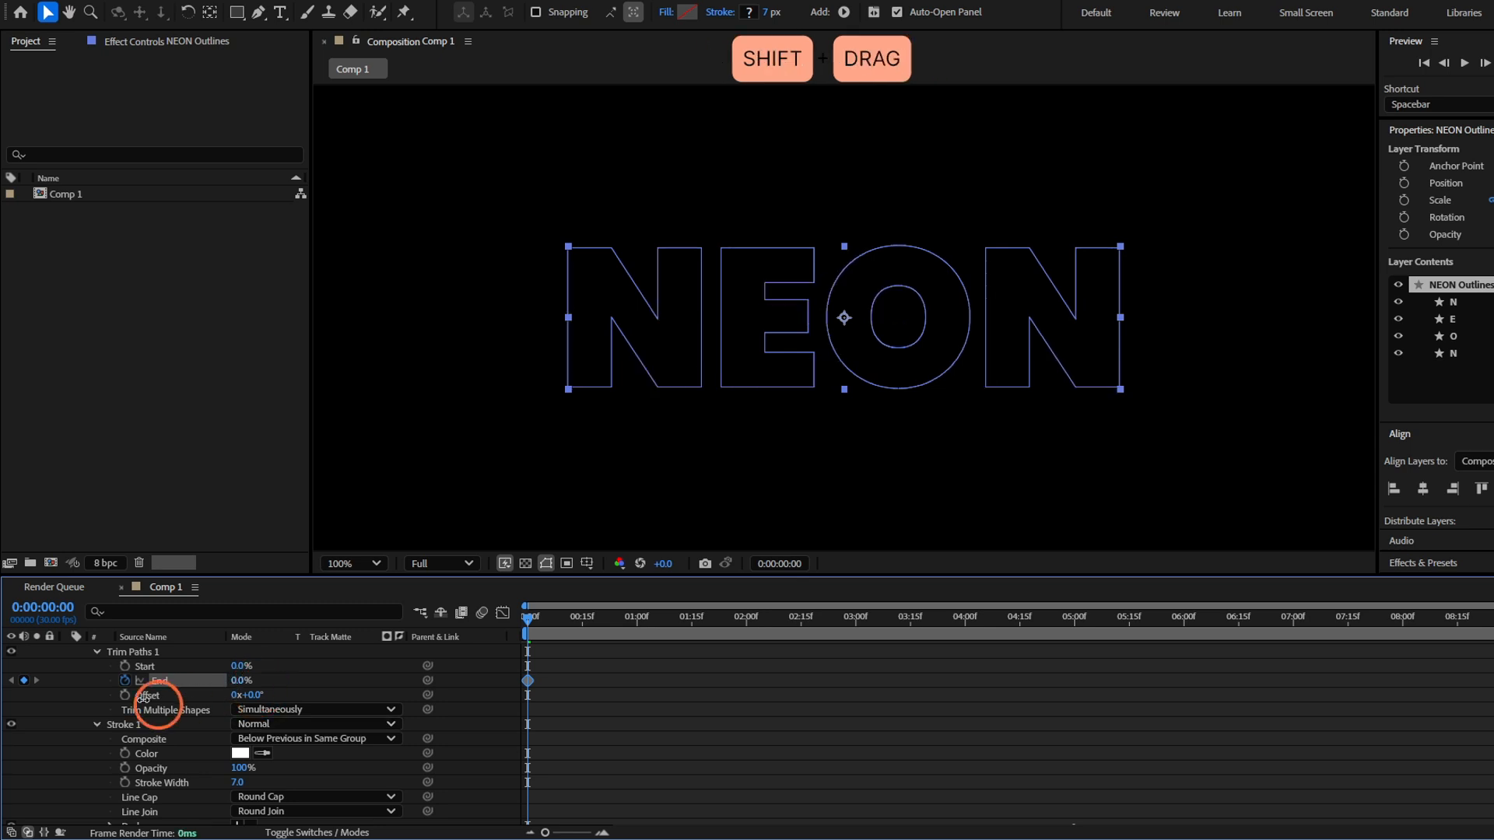
pyautogui.press('u')
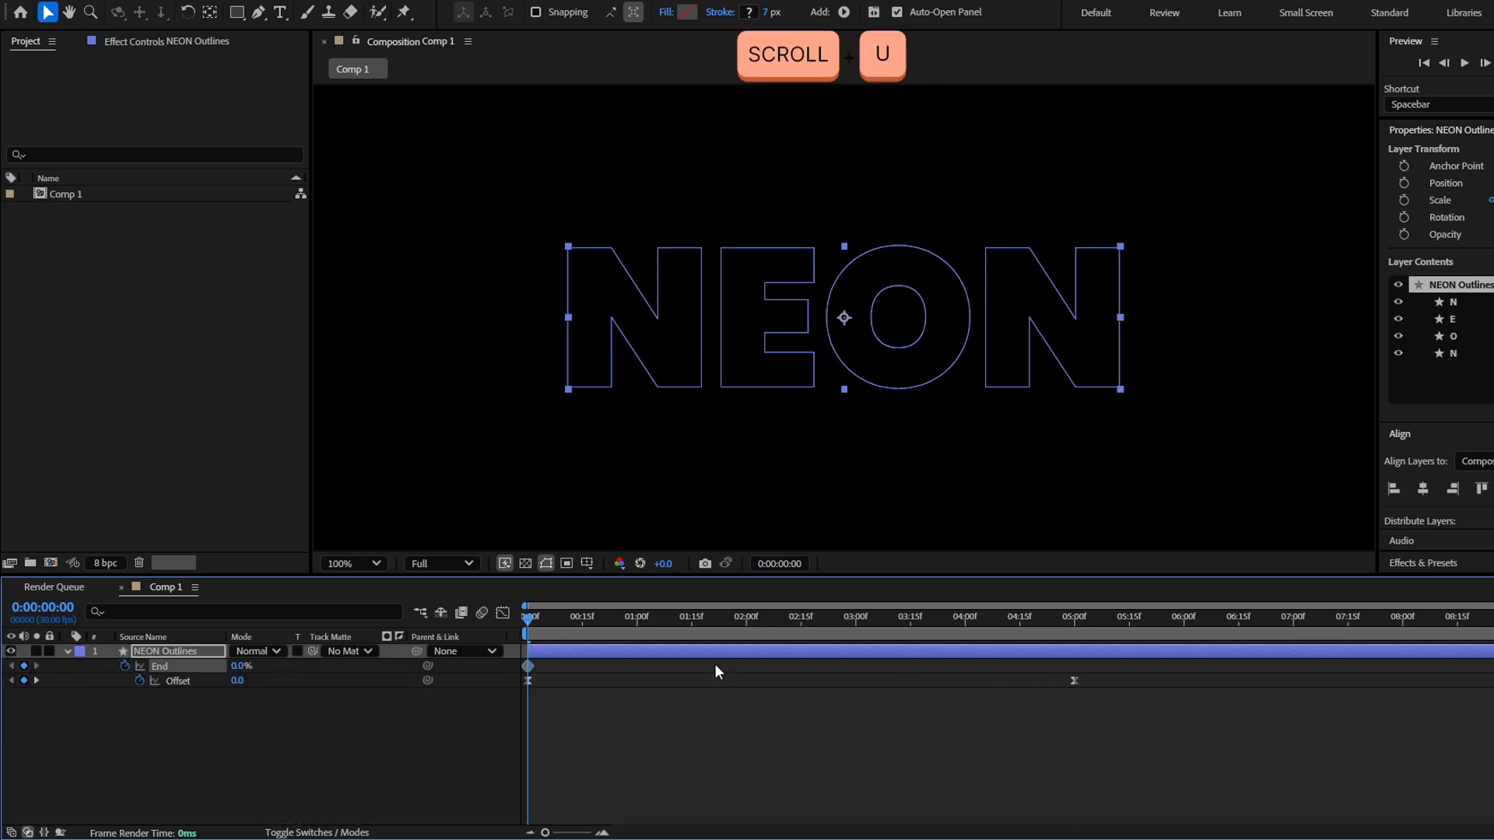
# Keyframe the Trim Paths End at 100% at 0:00:03:26 and apply Easy Ease to both End keyframes
pyautogui.moveTo(778, 619); pyautogui.dragTo(954, 652)
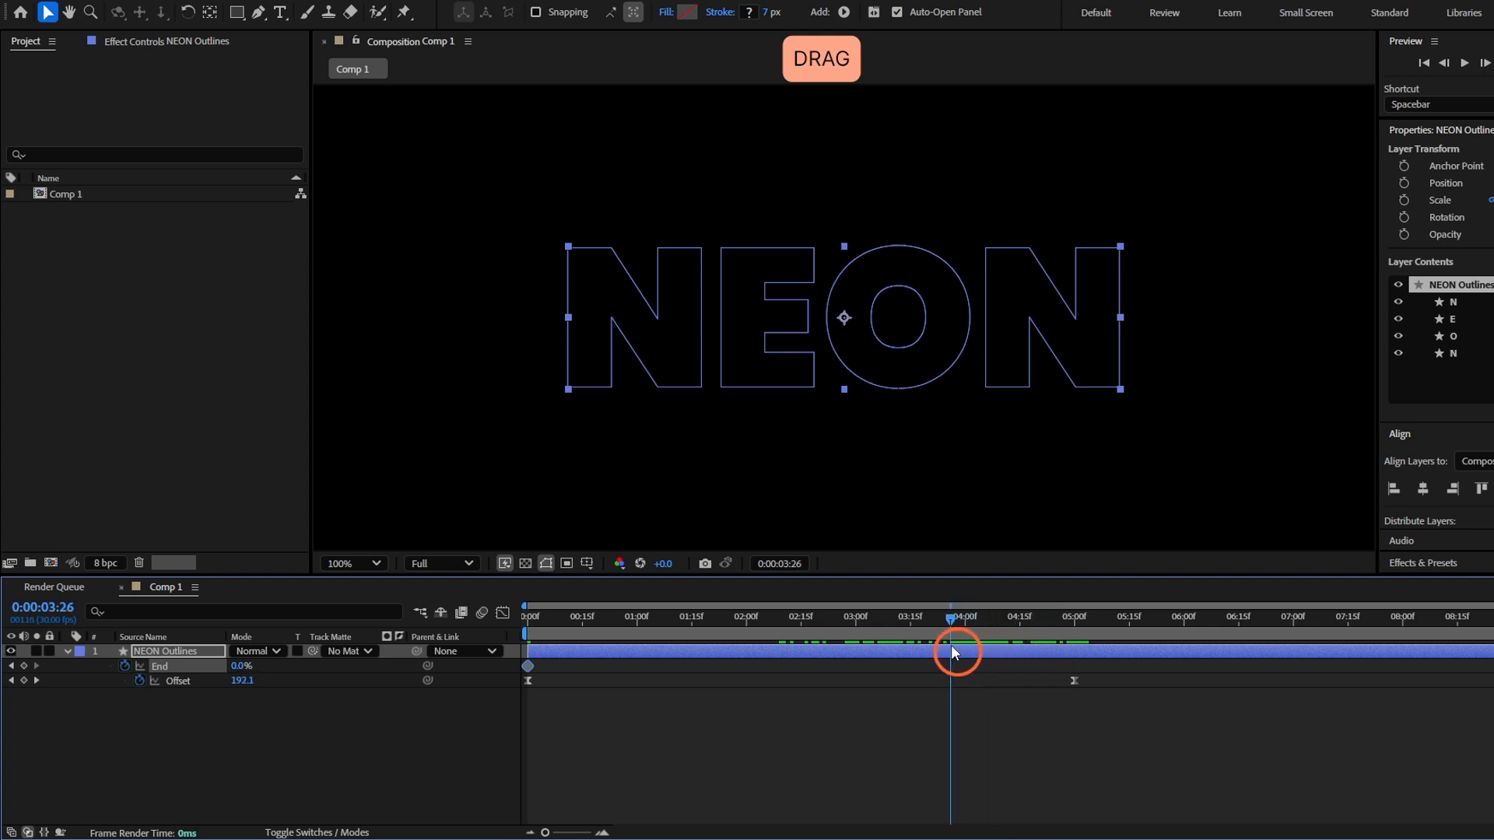
pyautogui.moveTo(241, 666); pyautogui.dragTo(470, 665)
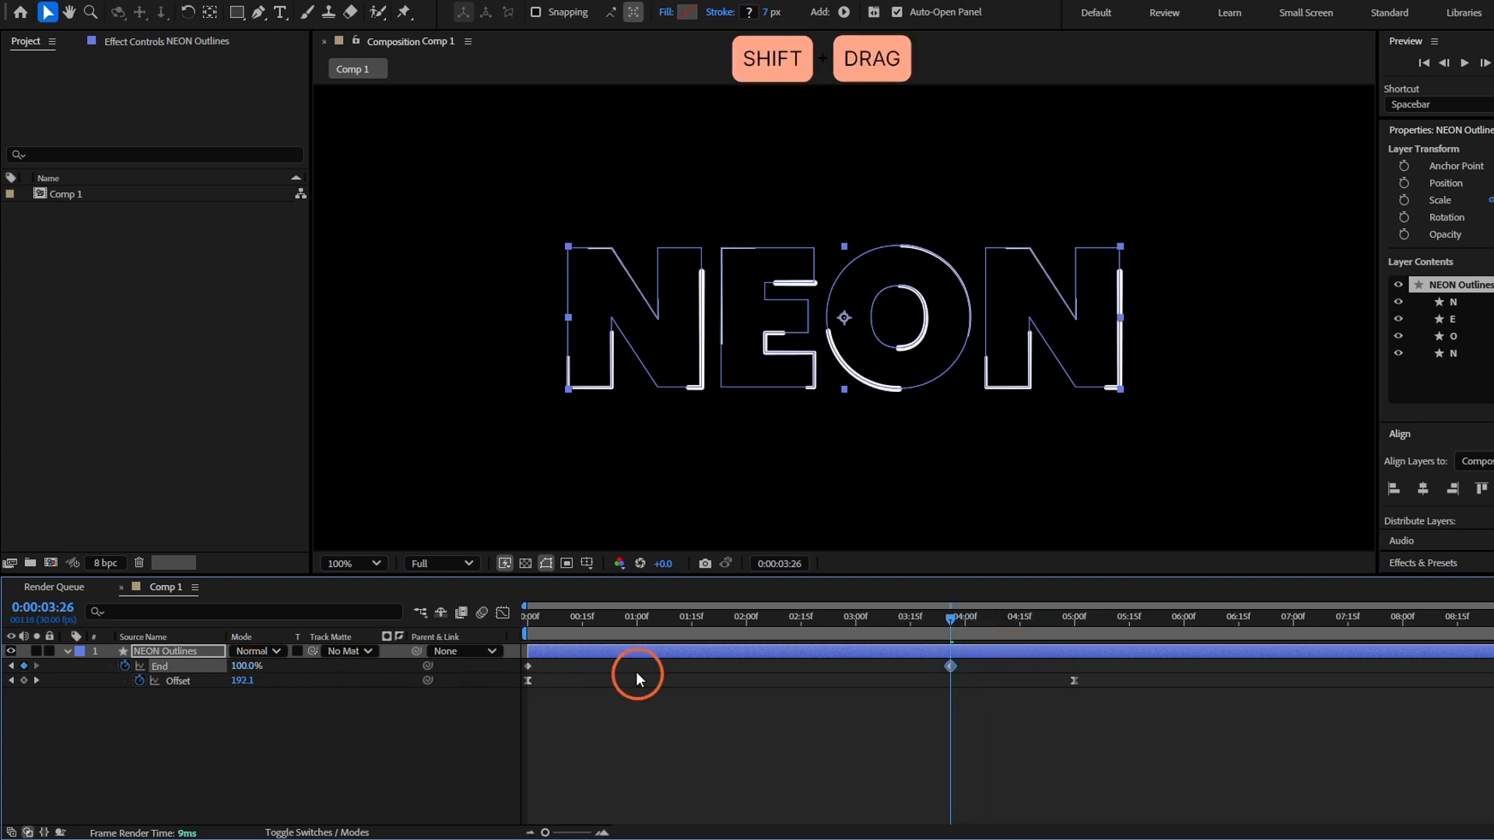
pyautogui.click(970, 690)
pyautogui.moveTo(972, 674); pyautogui.dragTo(436, 649)
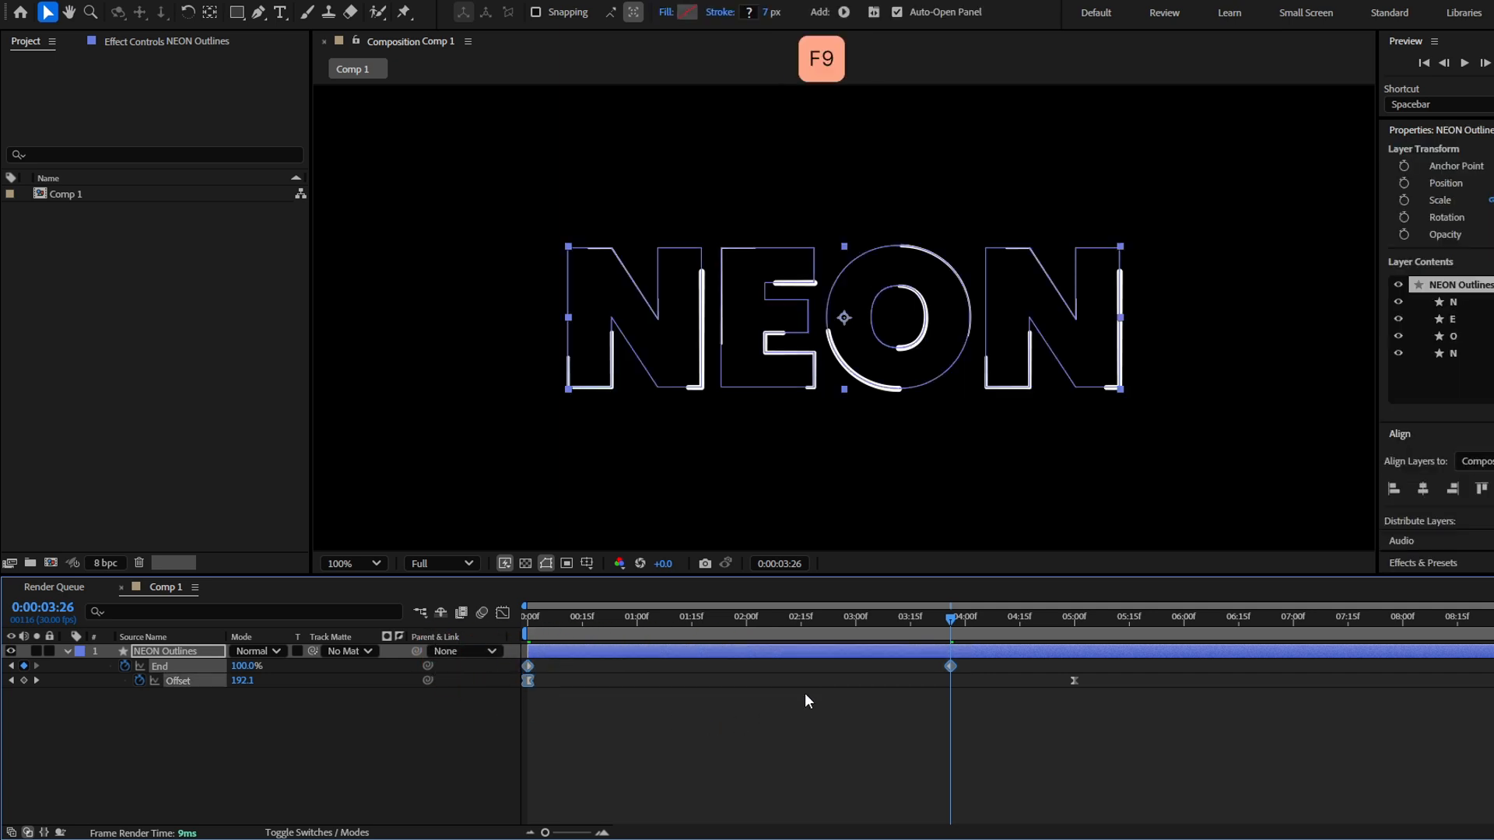
pyautogui.press('F9')
pyautogui.click(883, 715)
pyautogui.moveTo(729, 620); pyautogui.dragTo(695, 640)
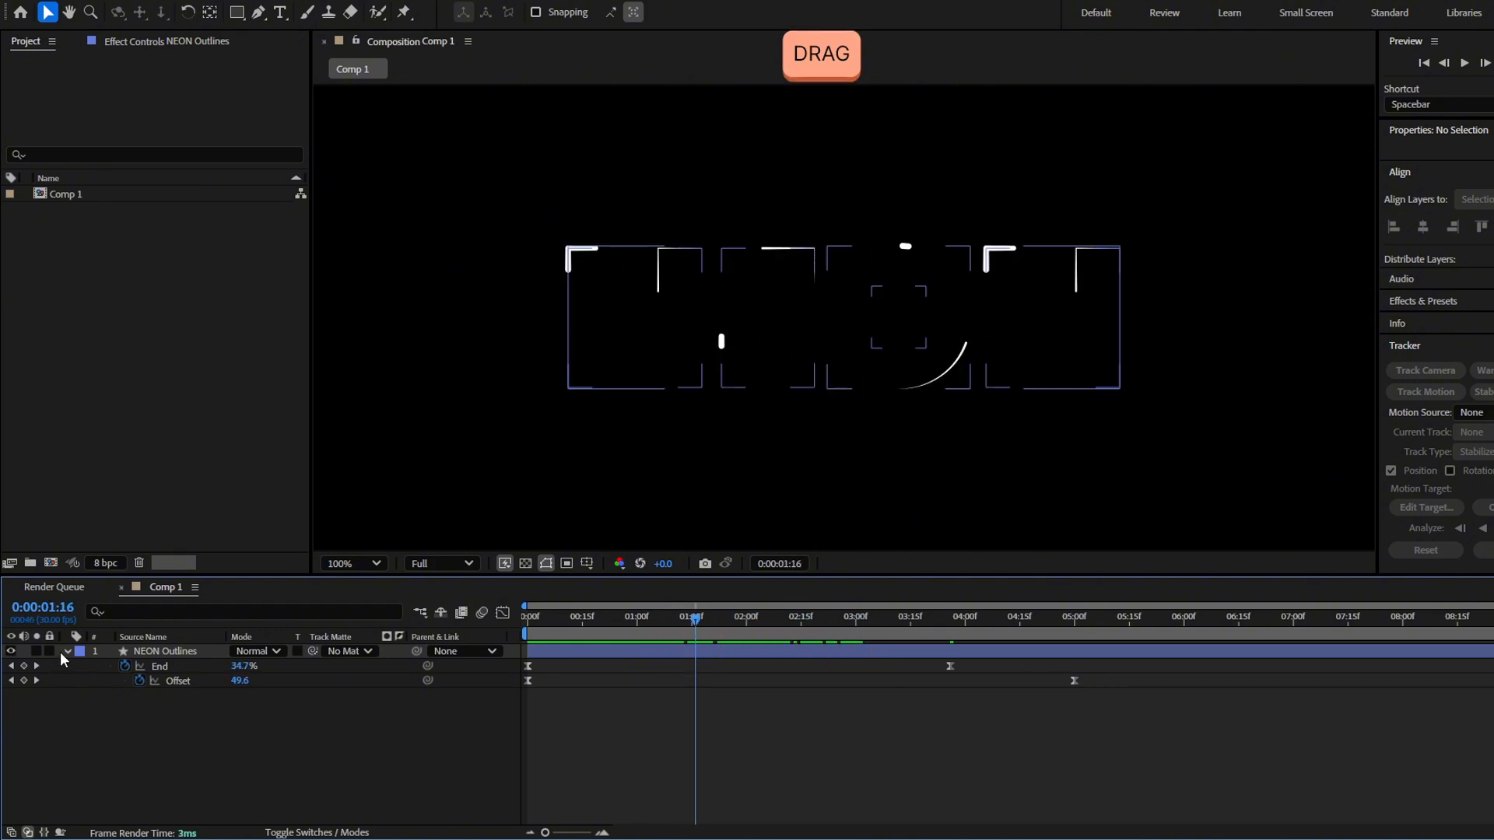
# Set Trim Multiple Shapes of Trim Paths 1 to Individually and preview the animation from the start
pyautogui.click(67, 652)
pyautogui.click(67, 651)
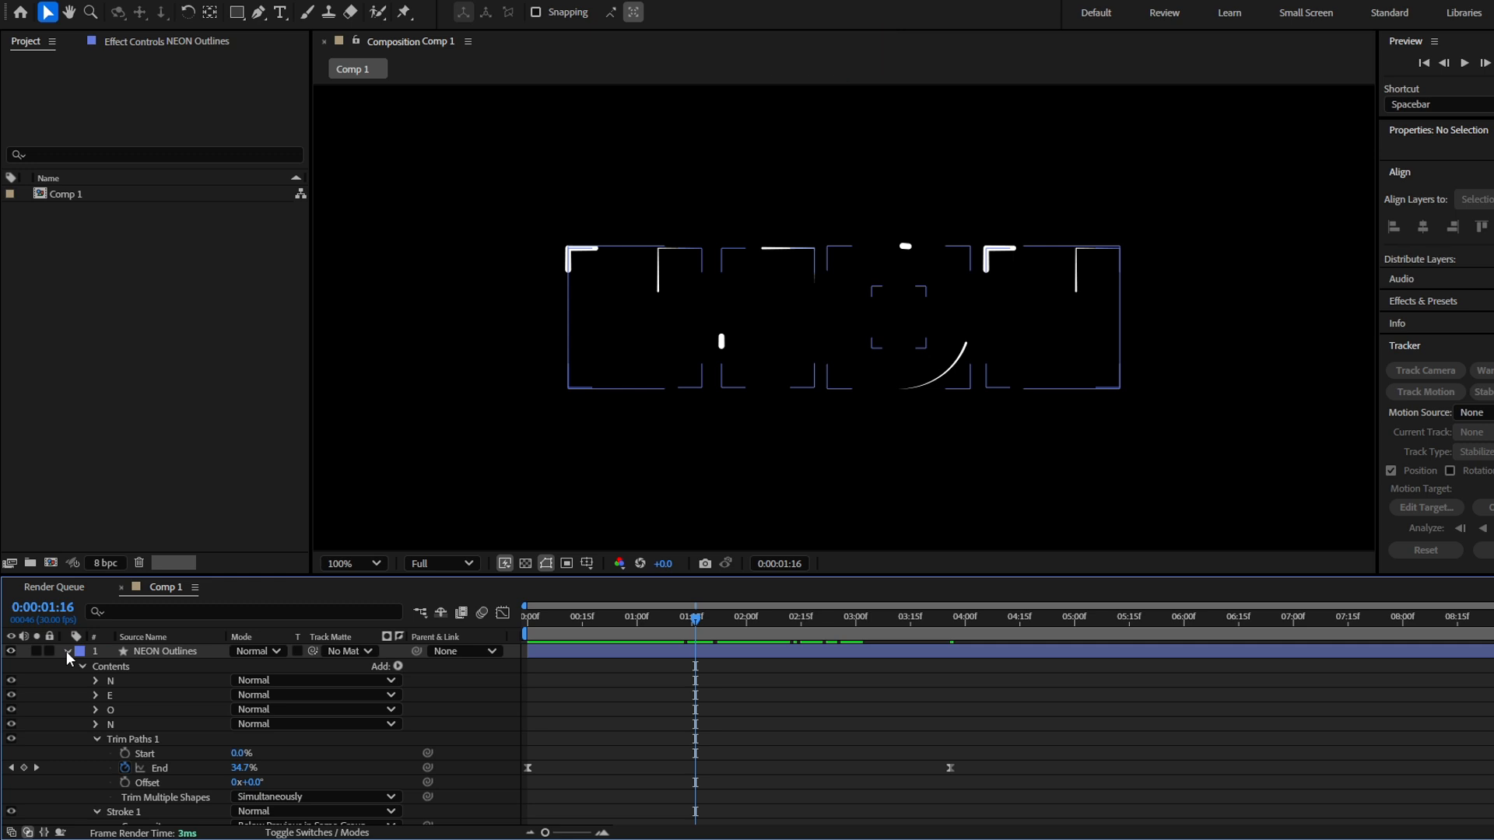
pyautogui.scroll(-2, 125, 693)
pyautogui.click(179, 695)
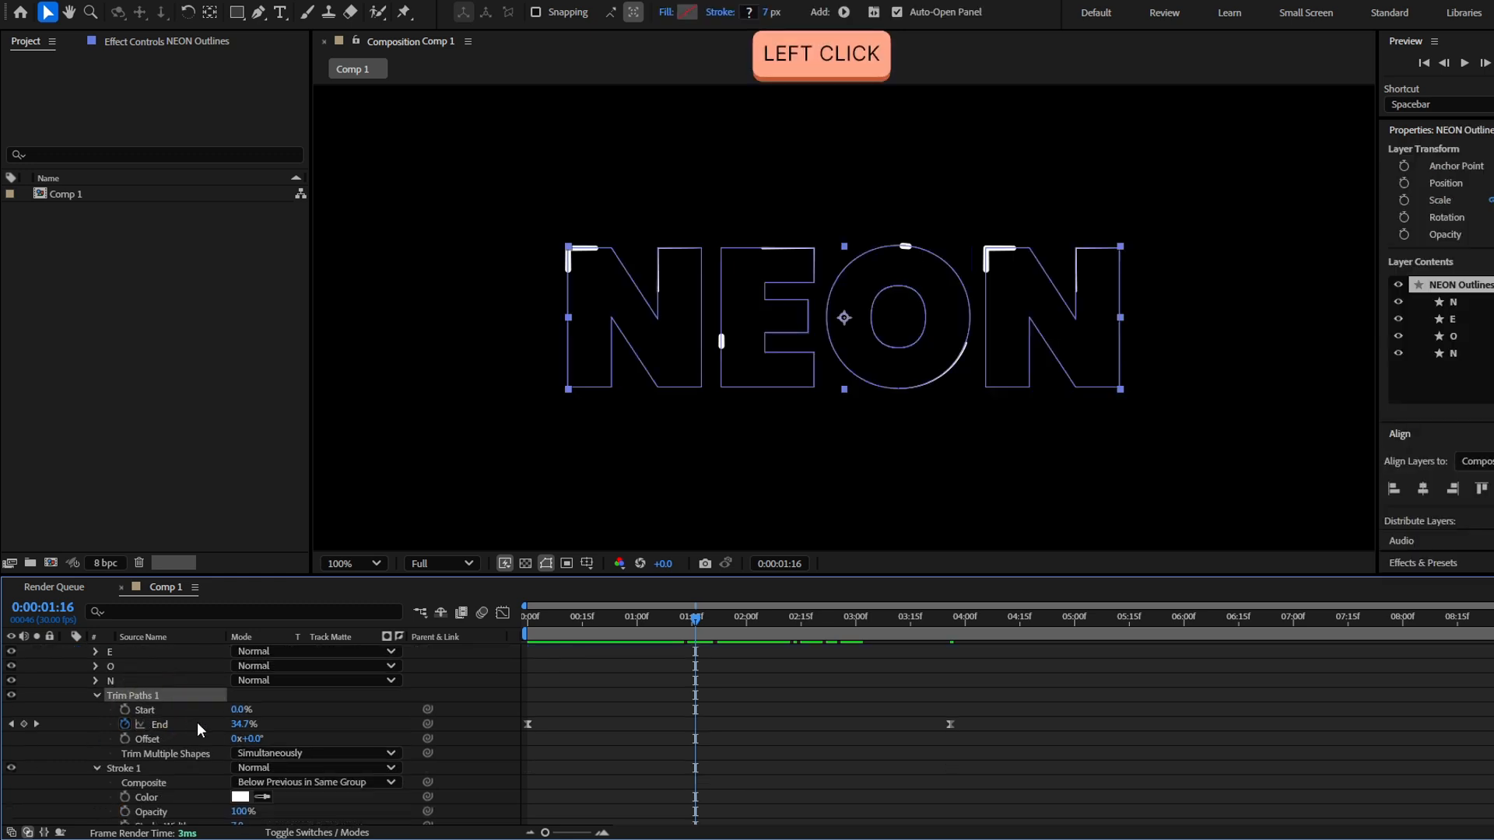
pyautogui.click(298, 759)
pyautogui.click(315, 791)
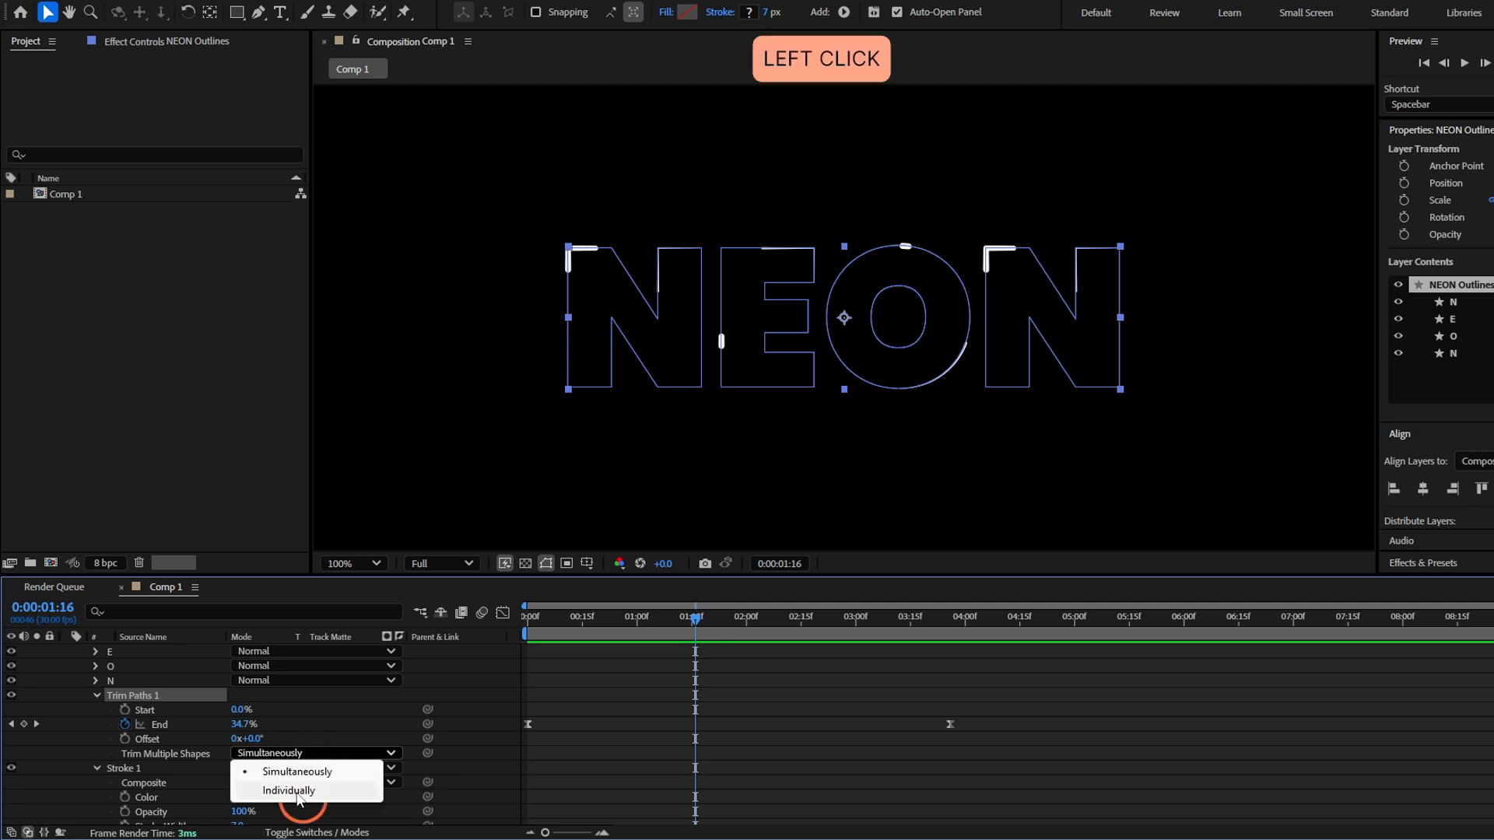
pyautogui.click(628, 697)
pyautogui.press('space')
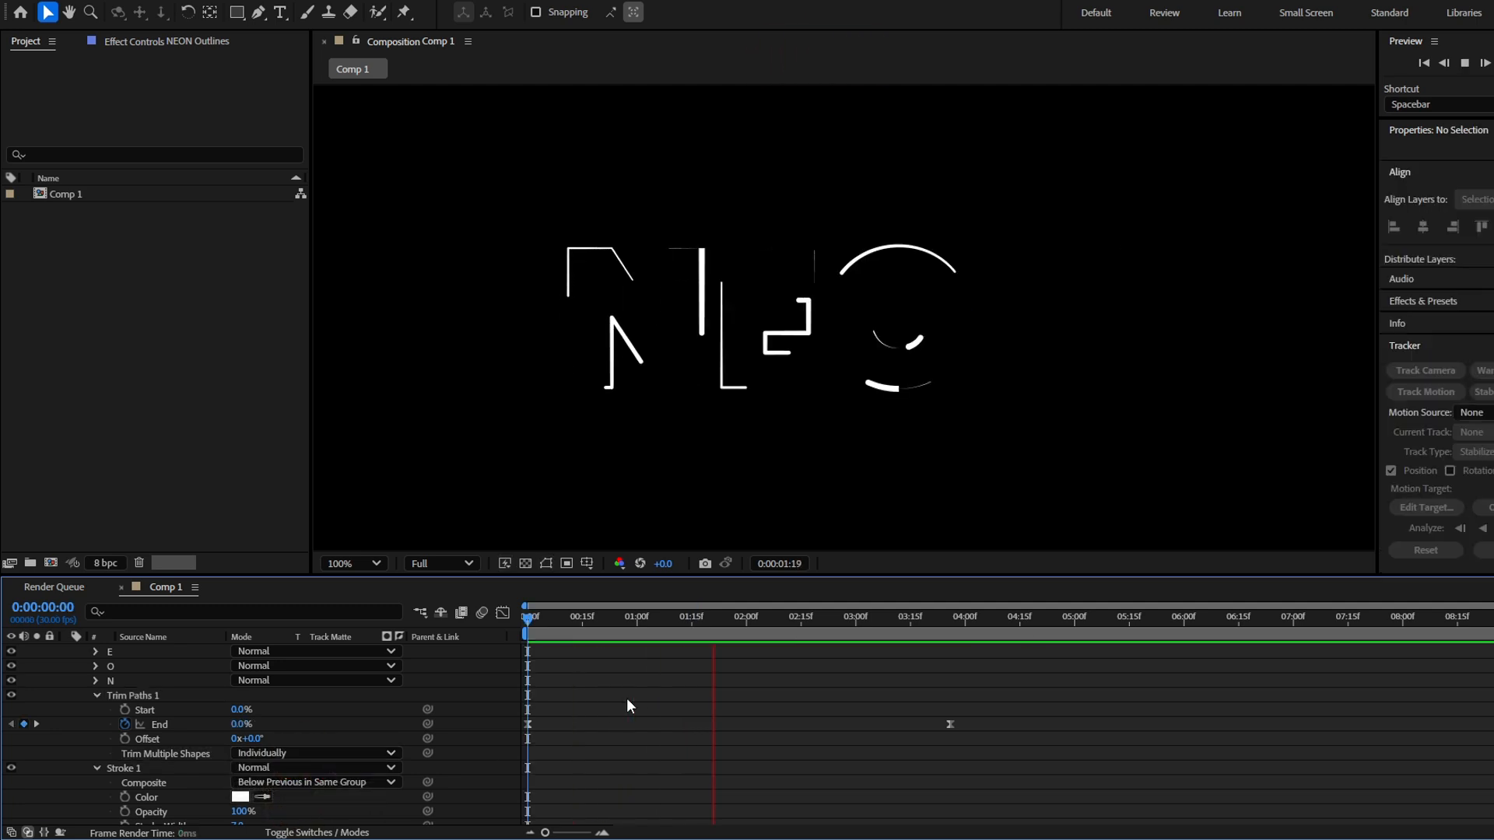
pyautogui.click(561, 632)
pyautogui.moveTo(567, 632)
pyautogui.mouseDown()
pyautogui.moveTo(917, 650)
pyautogui.moveTo(890, 674)
pyautogui.moveTo(941, 661)
pyautogui.moveTo(674, 646)
pyautogui.moveTo(592, 653)
pyautogui.moveTo(854, 658)
pyautogui.moveTo(470, 695)
pyautogui.mouseUp()
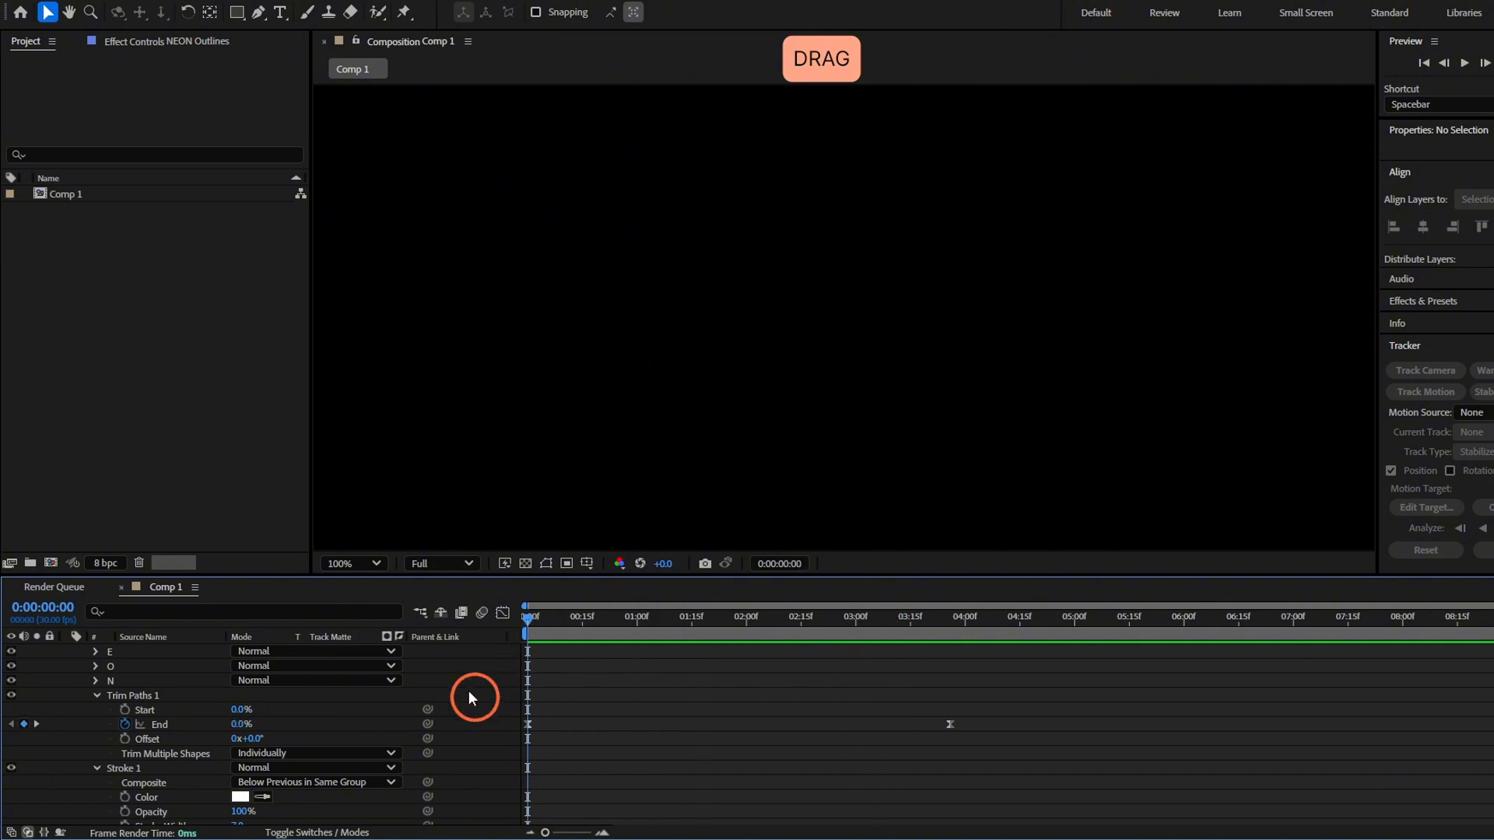
# Change the Stroke 1 color of the NEON Outlines layer to bright cyan and collapse the layer's properties
pyautogui.scroll(-1, 284, 733)
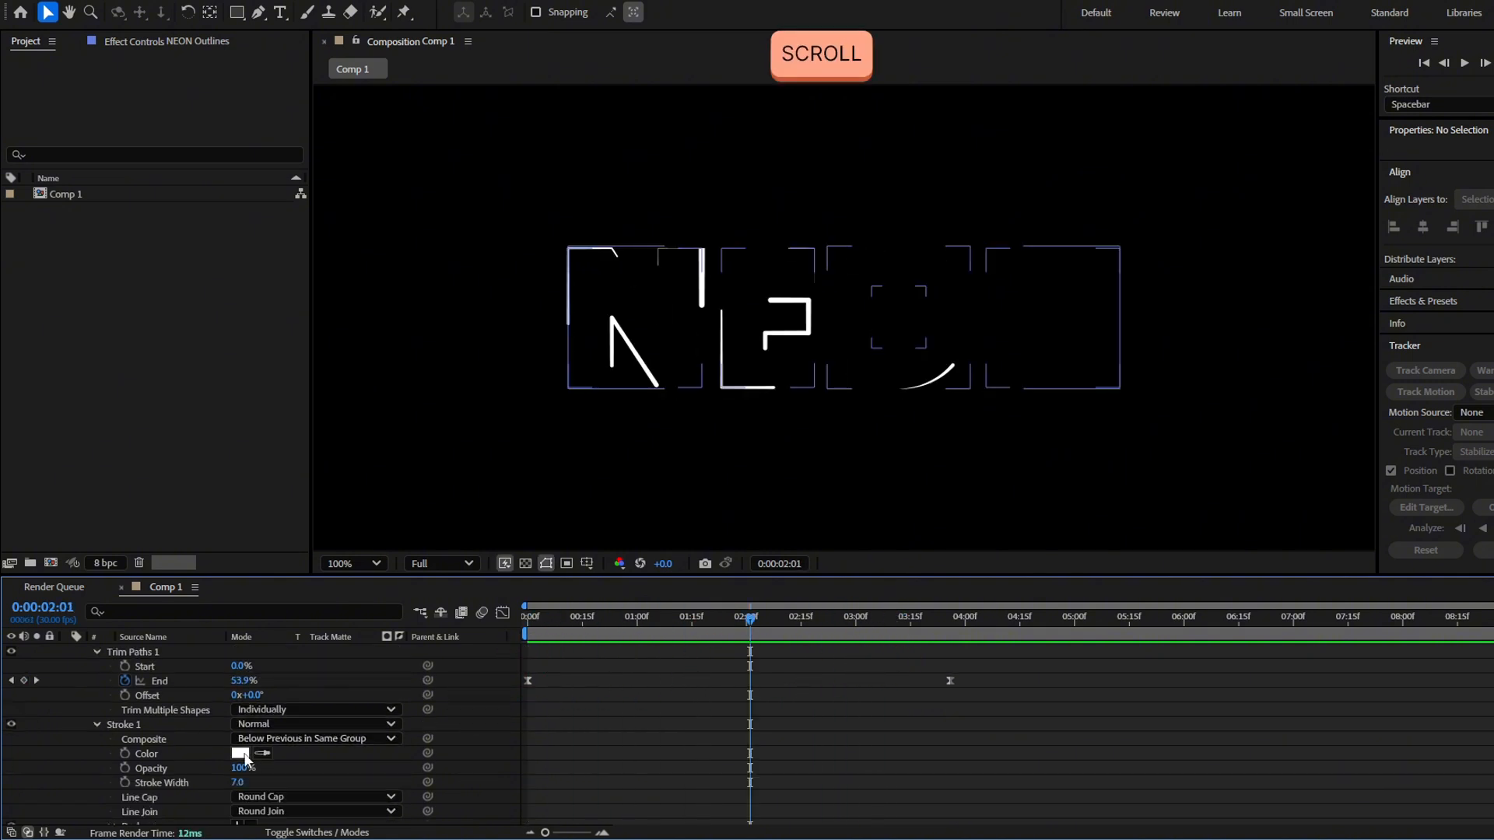
pyautogui.click(241, 753)
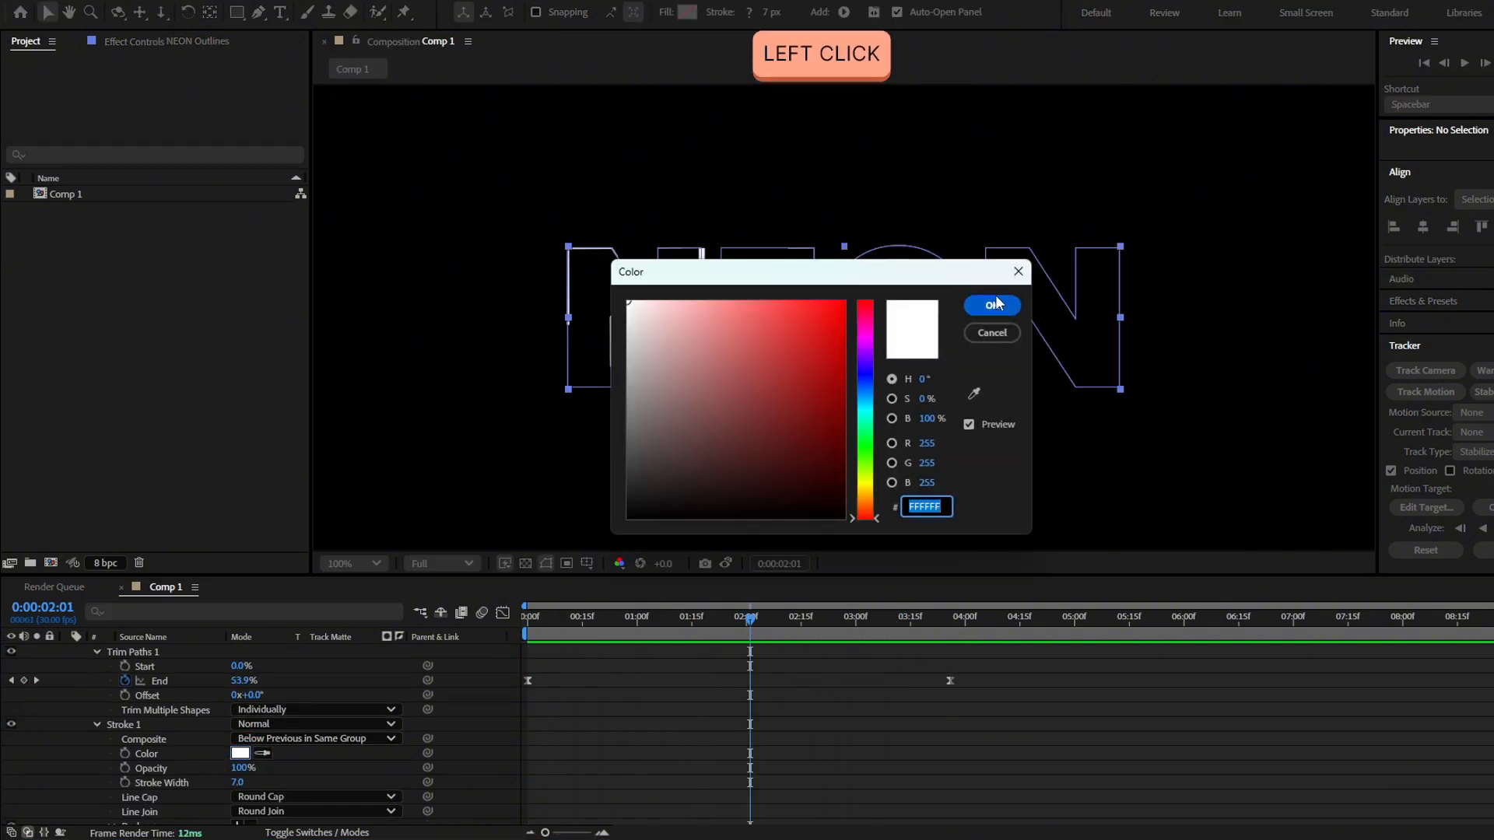
pyautogui.click(863, 414)
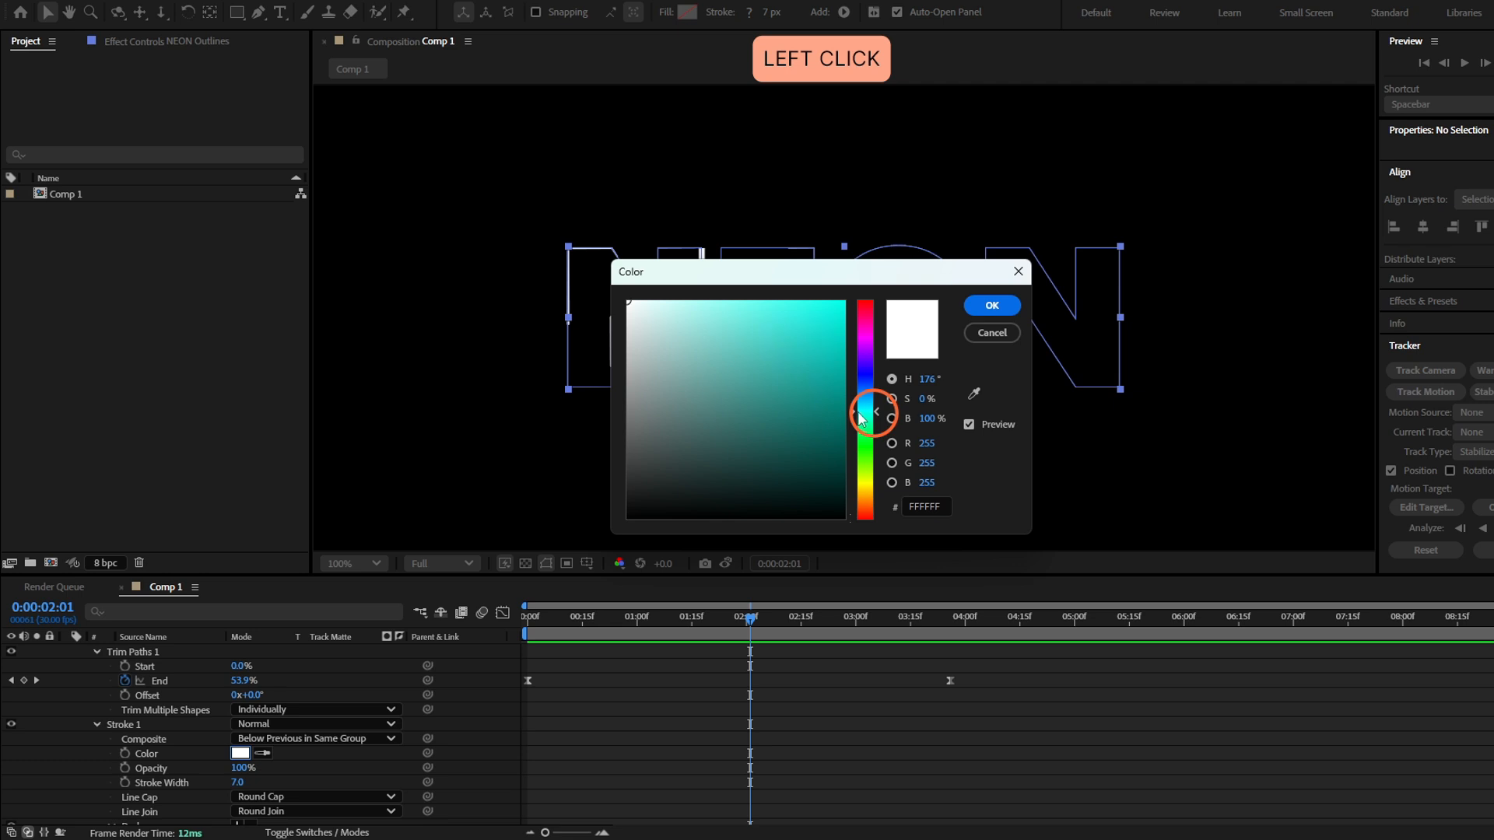
pyautogui.moveTo(817, 334)
pyautogui.mouseDown()
pyautogui.moveTo(930, 231)
pyautogui.moveTo(1023, 232)
pyautogui.mouseUp()
pyautogui.click(991, 308)
pyautogui.scroll(3, 683, 656)
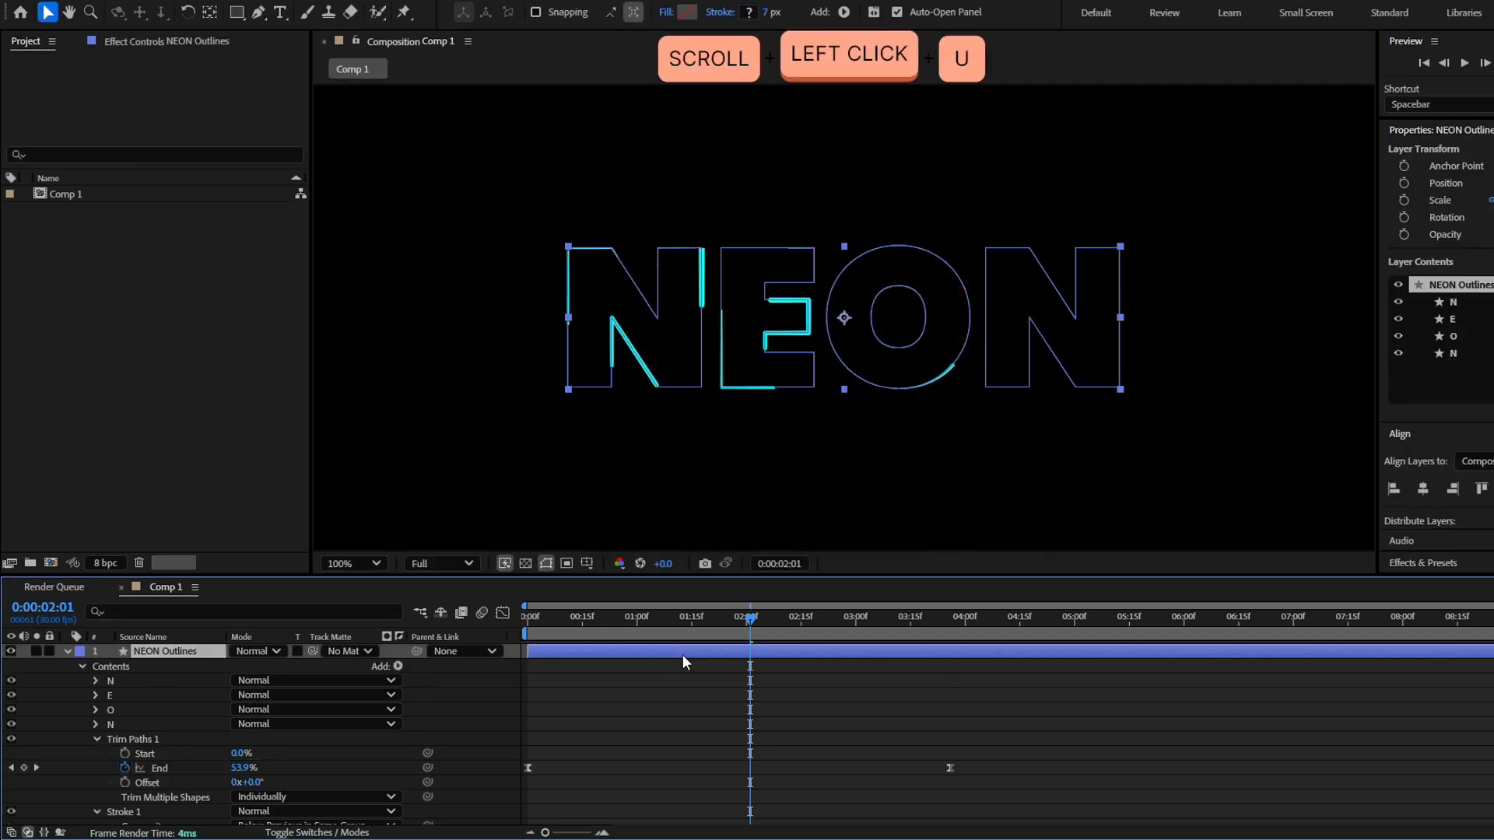
pyautogui.press('u')
pyautogui.press('u')
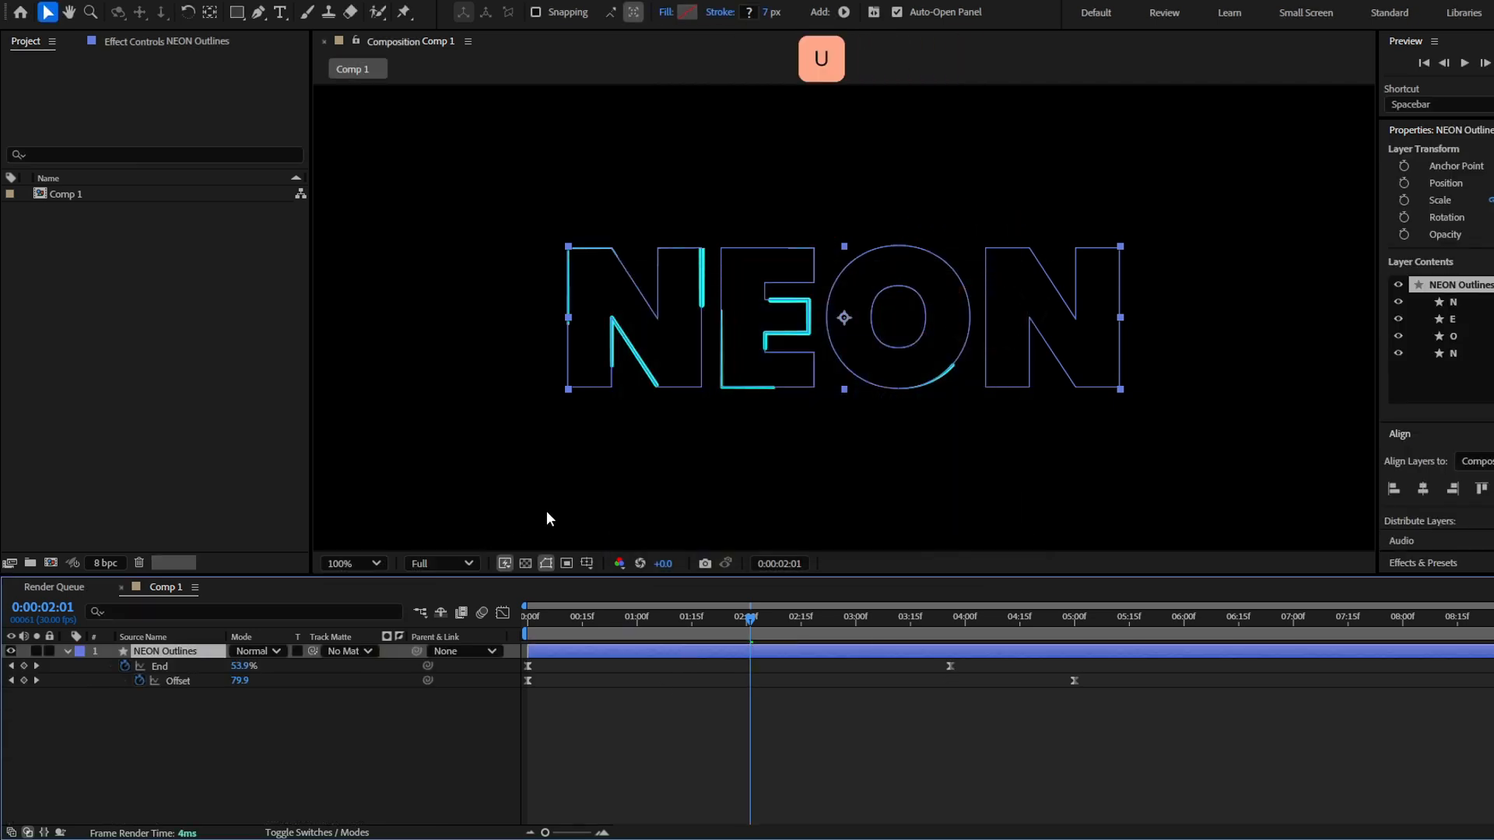
# Apply the Glow effect to the NEON Outlines layer with a Glow Radius of 50
pyautogui.hotkey('ctrl', 'space')
pyautogui.write('glow')
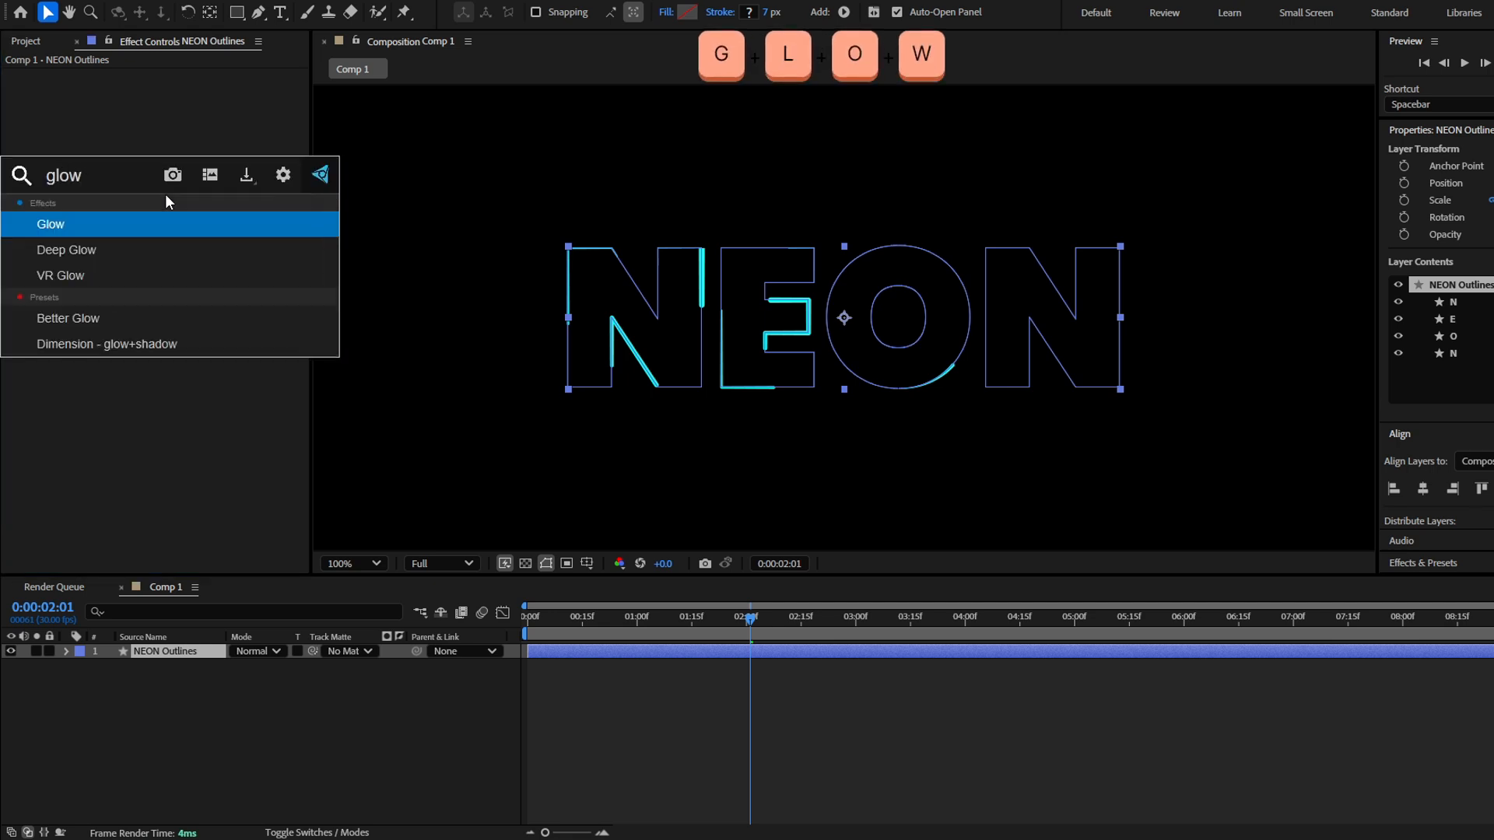
pyautogui.press('Return')
pyautogui.click(179, 118)
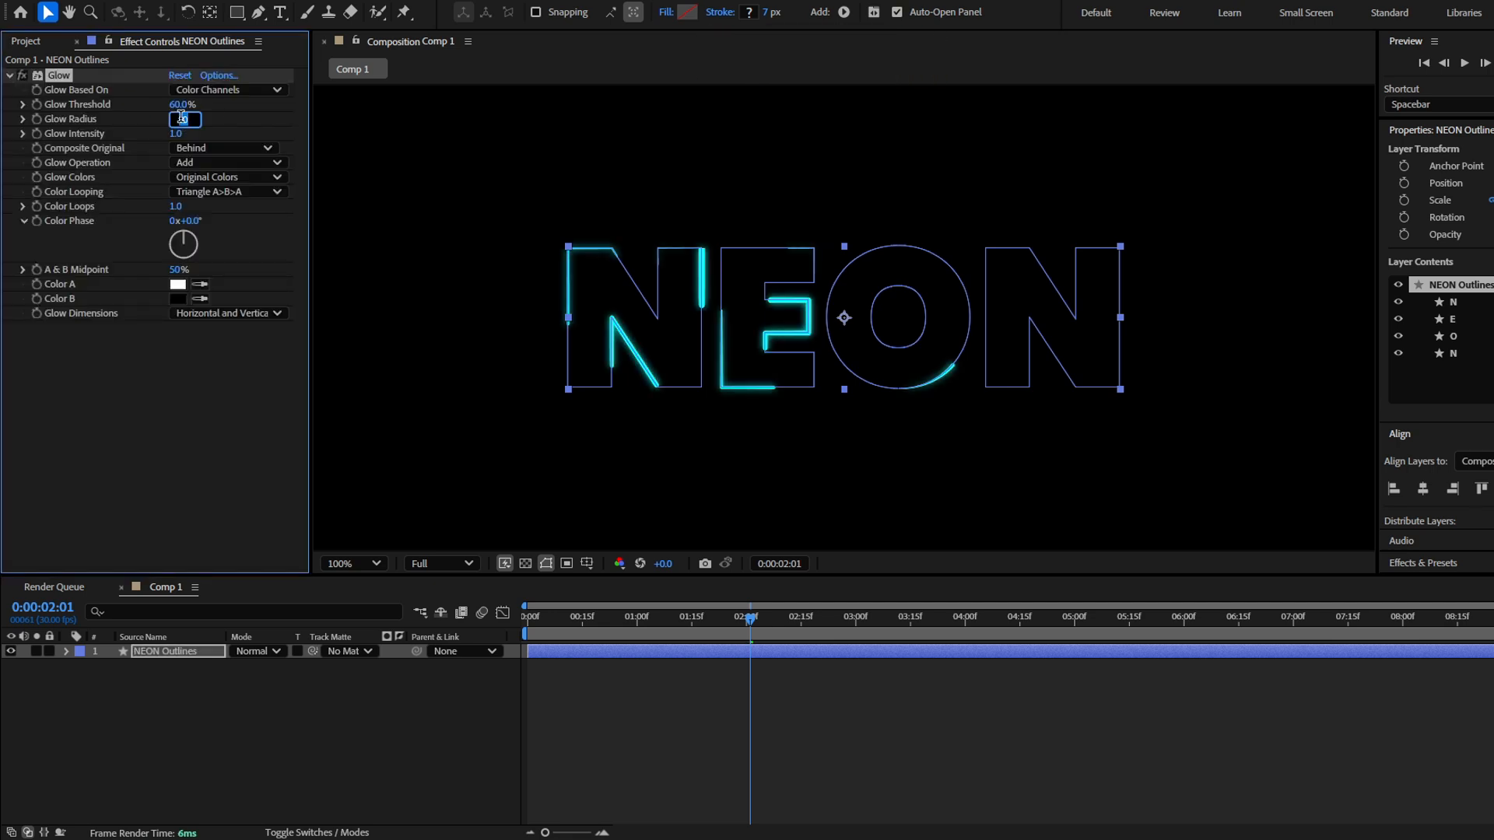
pyautogui.click(163, 412)
pyautogui.click(176, 120)
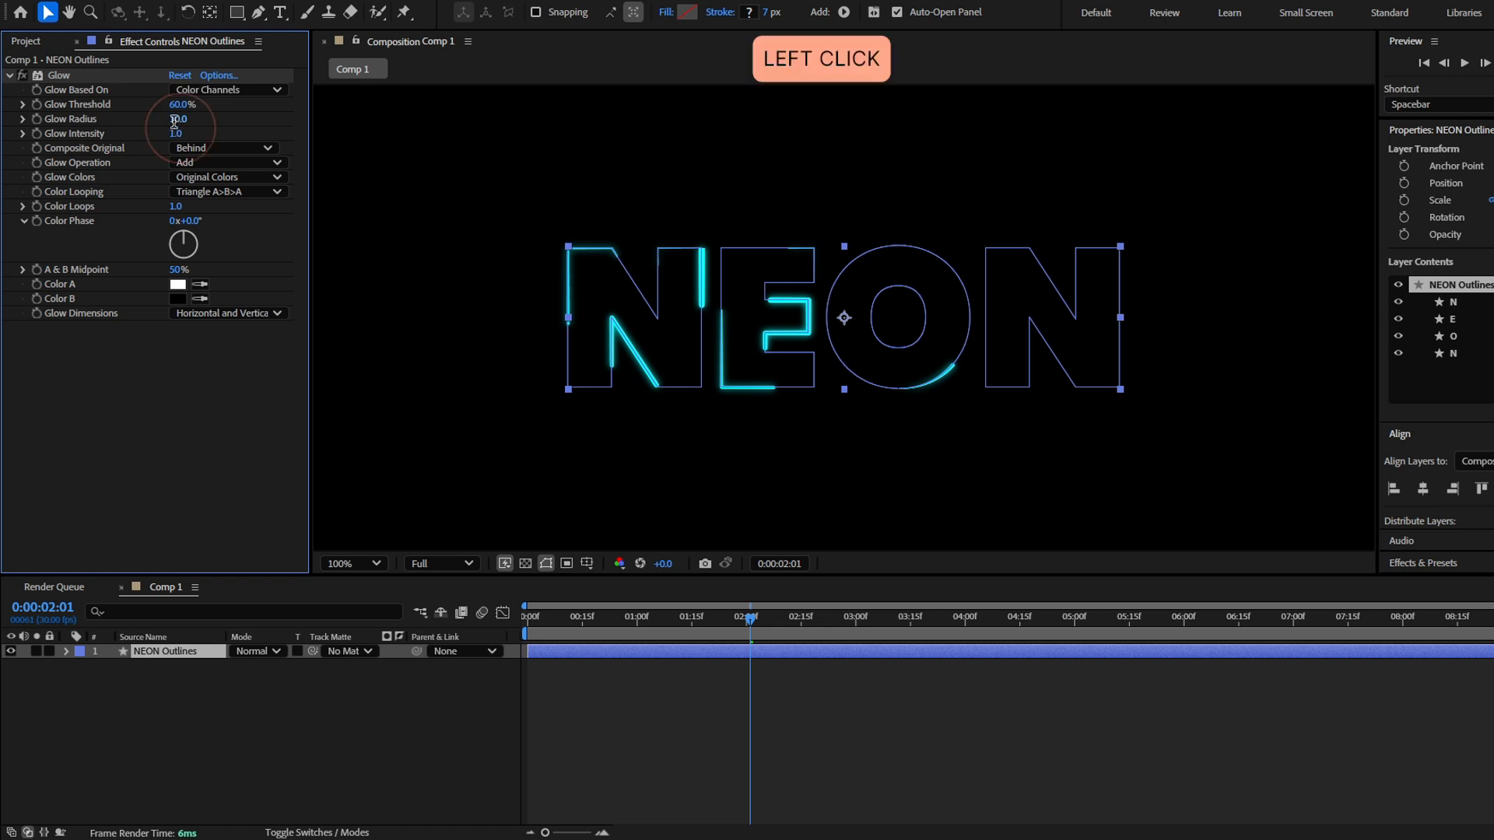
pyautogui.write('50')
pyautogui.press('Return')
# Duplicate the Glow effect and set the copy's Glow Radius to 200
pyautogui.click(57, 75)
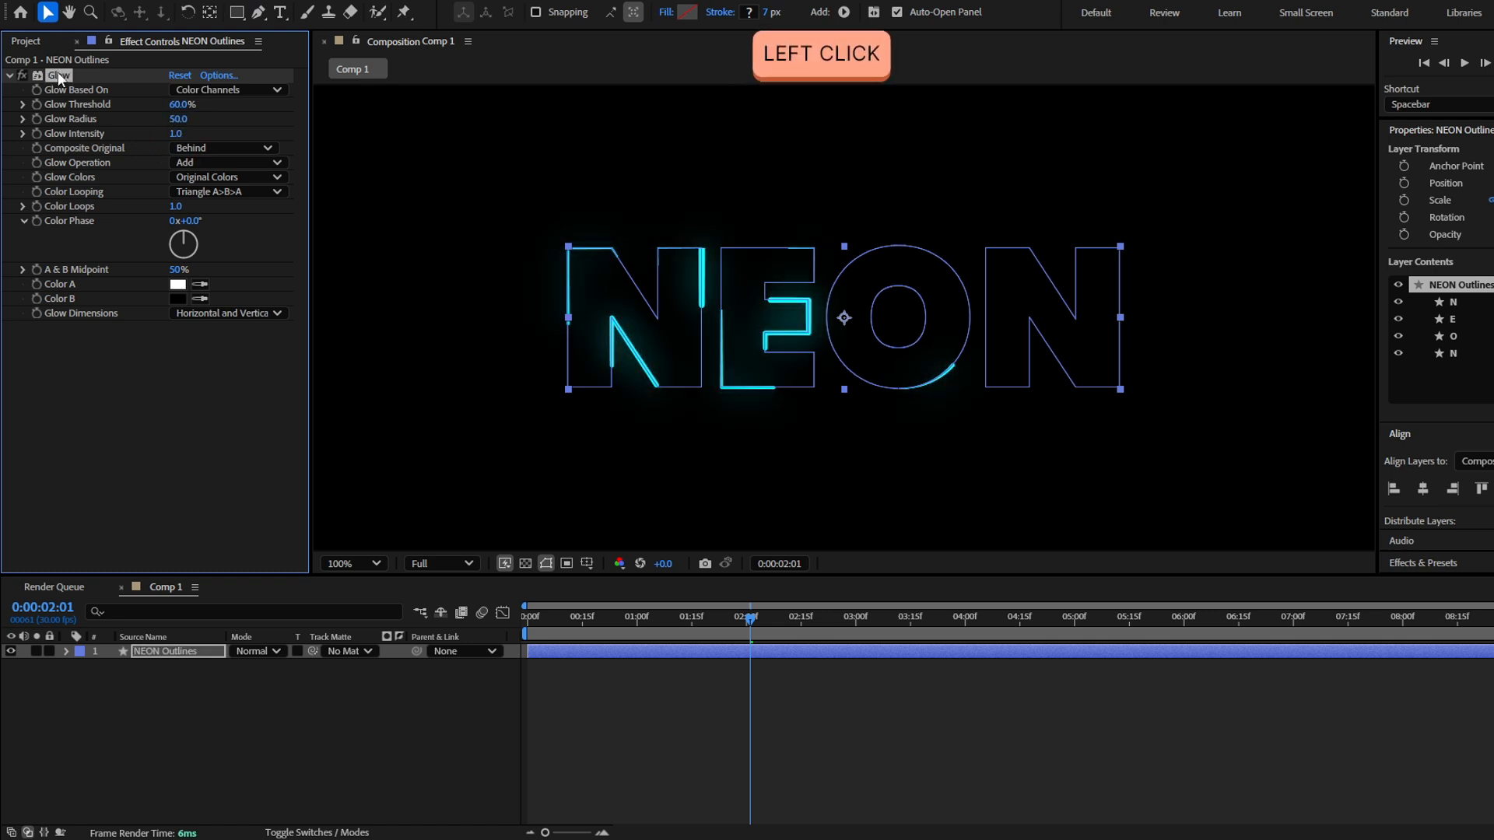
pyautogui.hotkey('ctrl', 'd')
pyautogui.click(181, 371)
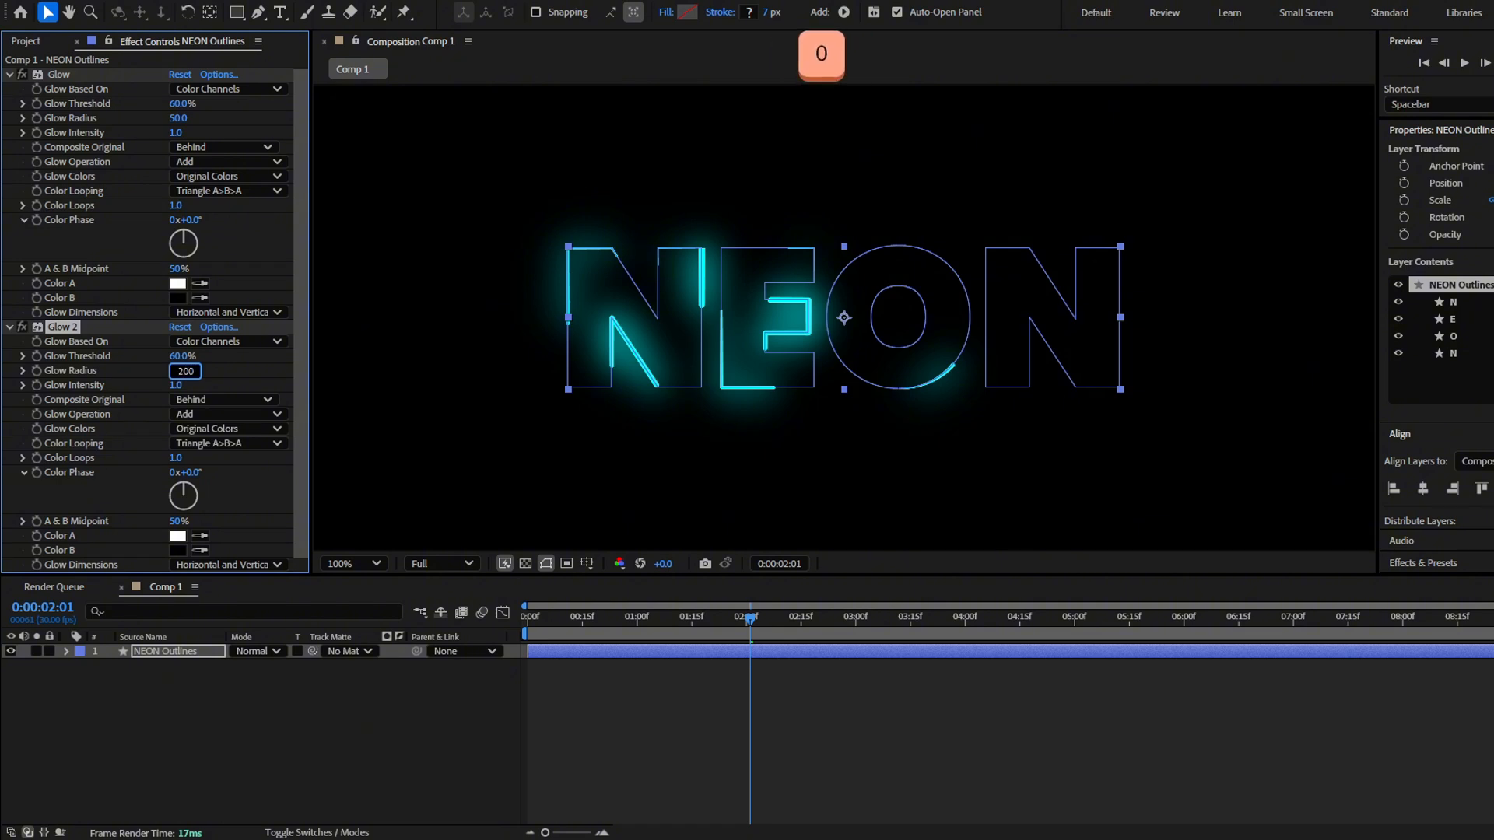
pyautogui.press('Return')
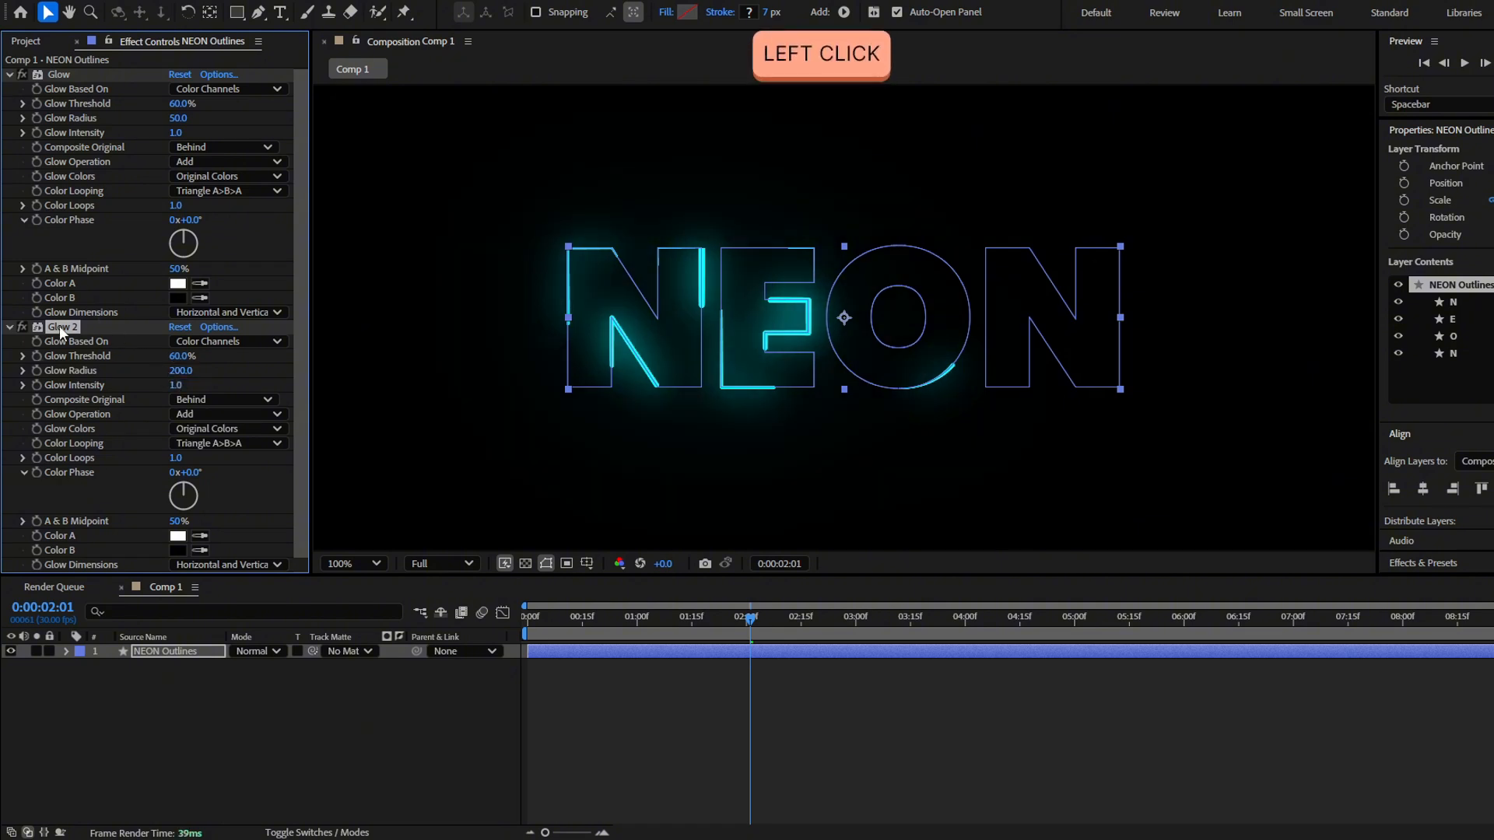
# Duplicate the Glow 2 effect, set the third glow's radius to 500 and check the result further along the timeline
pyautogui.hotkey('ctrl', 'd')
pyautogui.scroll(-5, 140, 366)
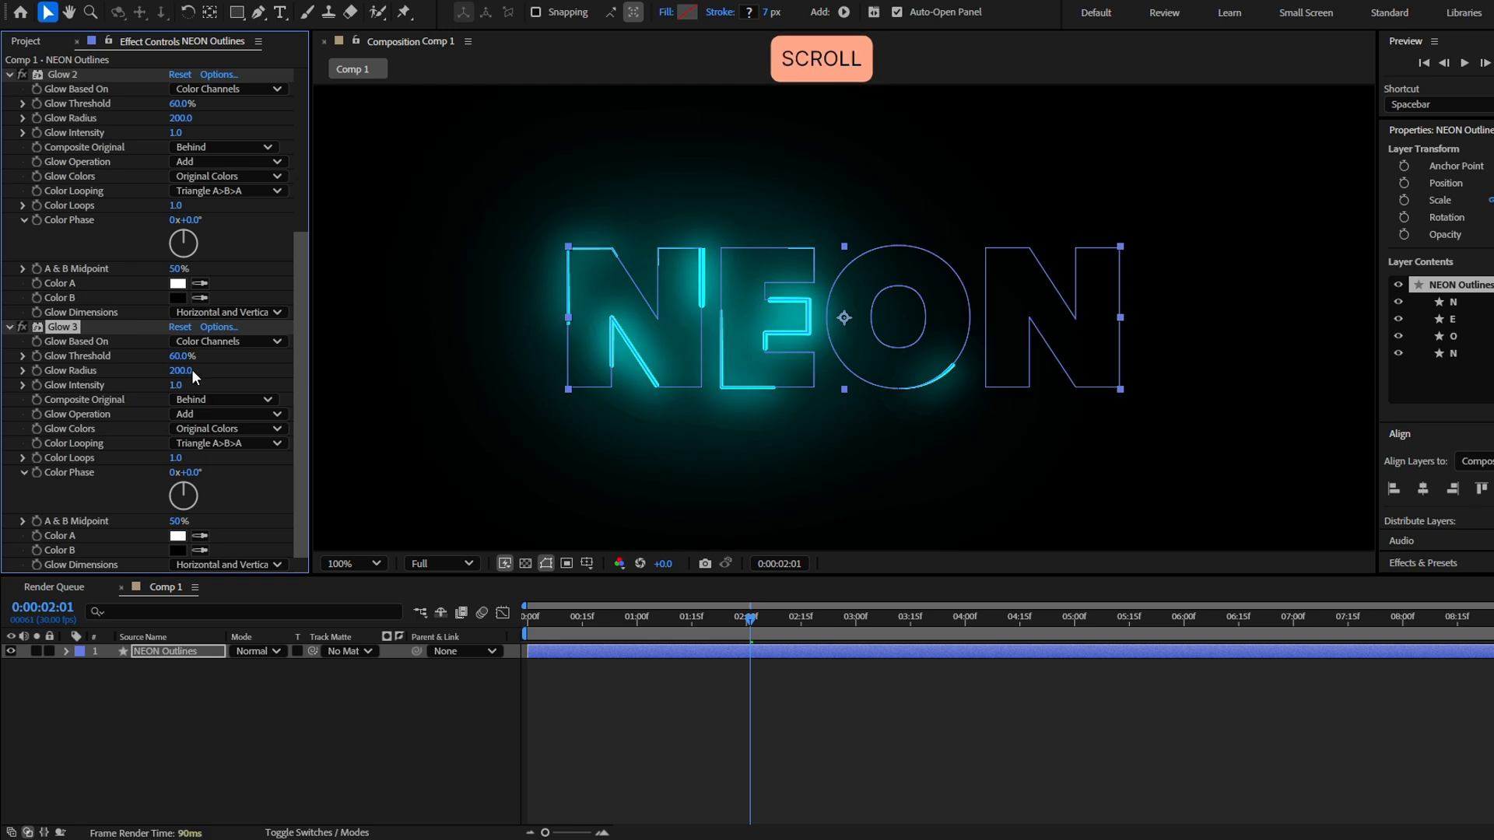
pyautogui.click(186, 371)
pyautogui.write('500')
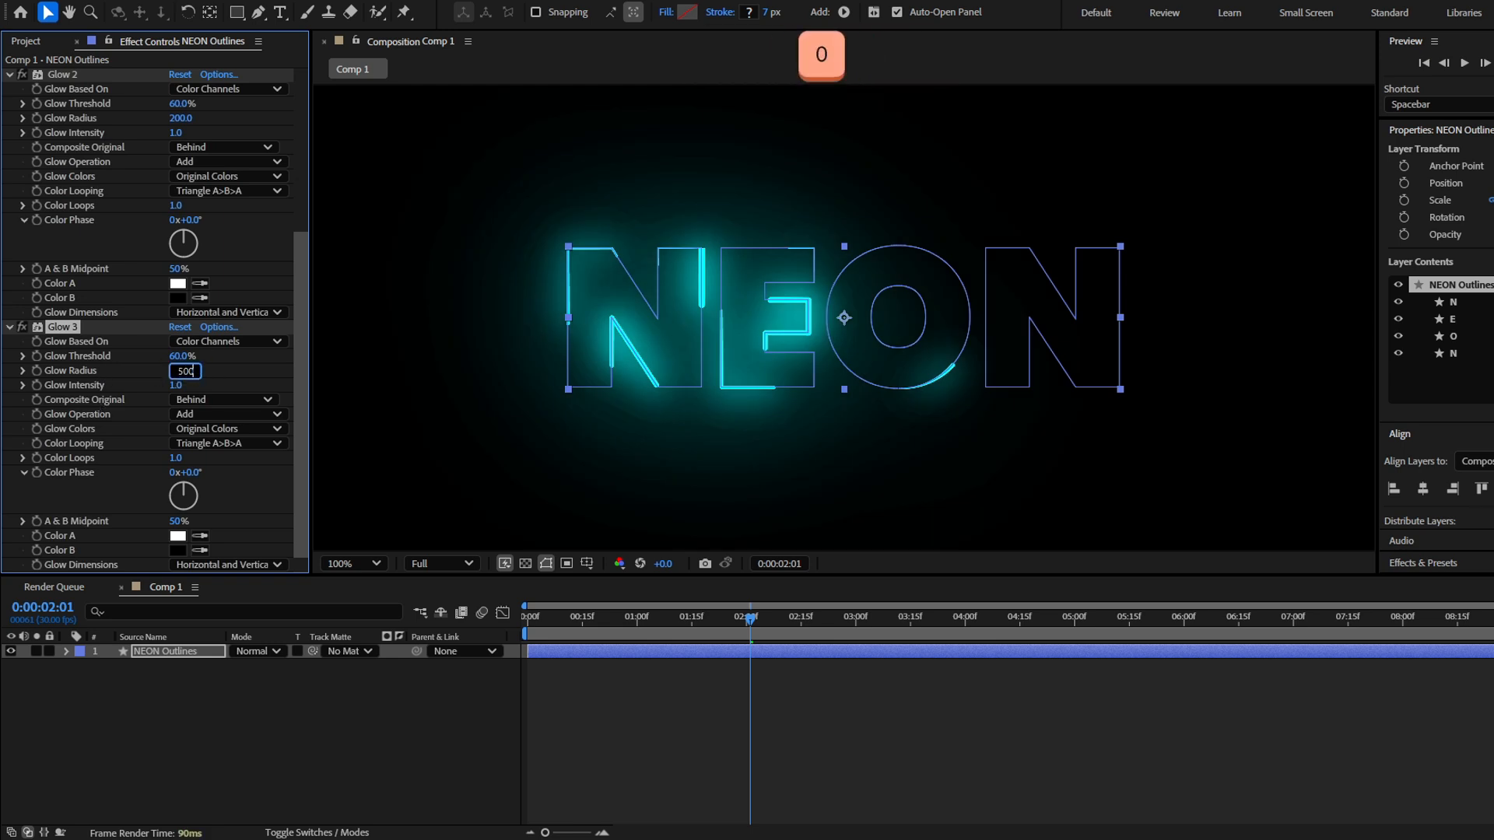
pyautogui.click(719, 636)
pyautogui.moveTo(719, 636); pyautogui.dragTo(893, 639)
# Duplicate the NEON Outlines layer and set the copy's dash Offset keyframe at 5 seconds to 368
pyautogui.click(879, 654)
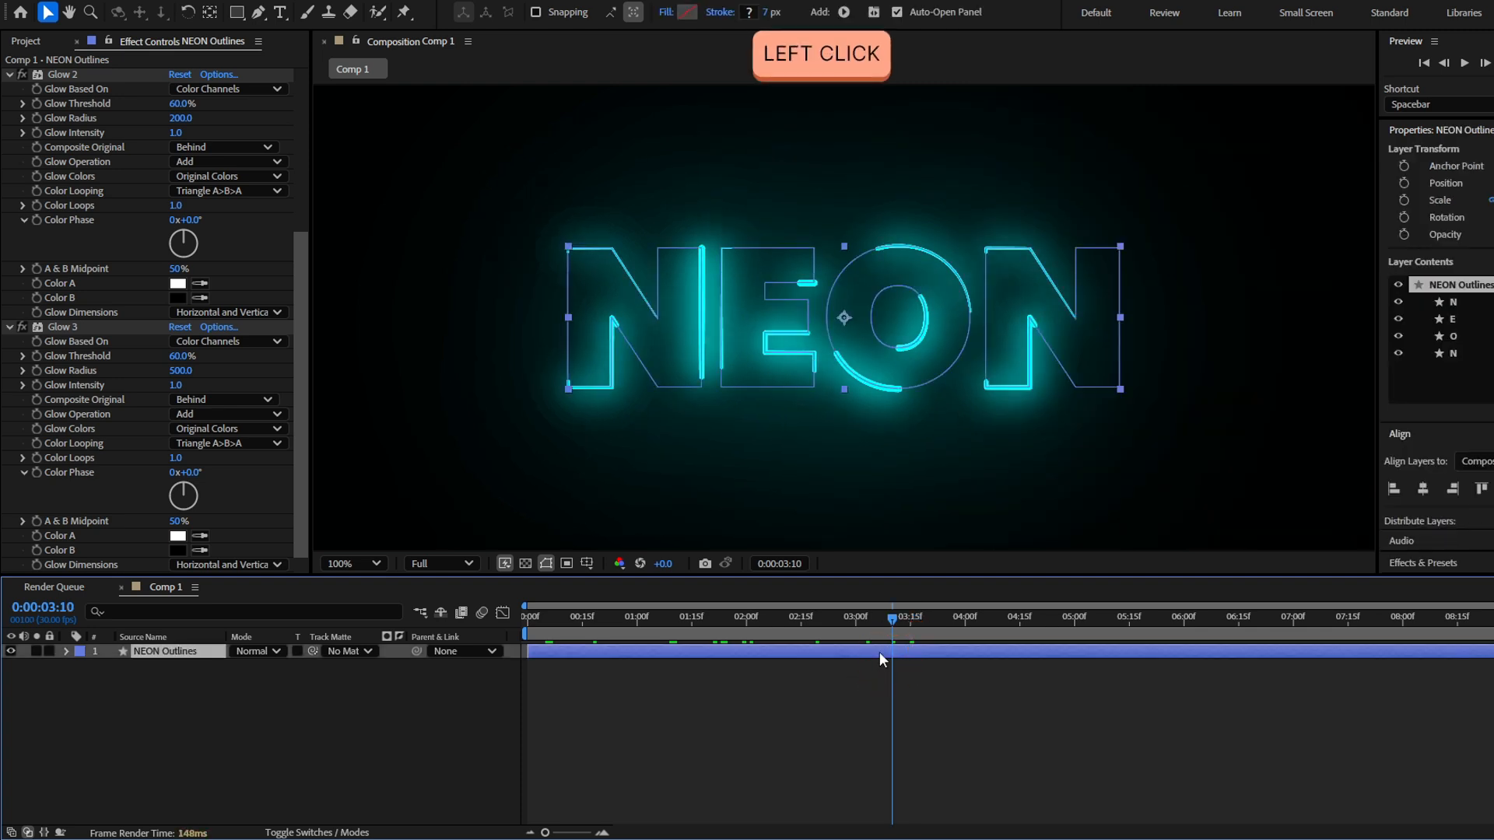
pyautogui.hotkey('ctrl', 'd')
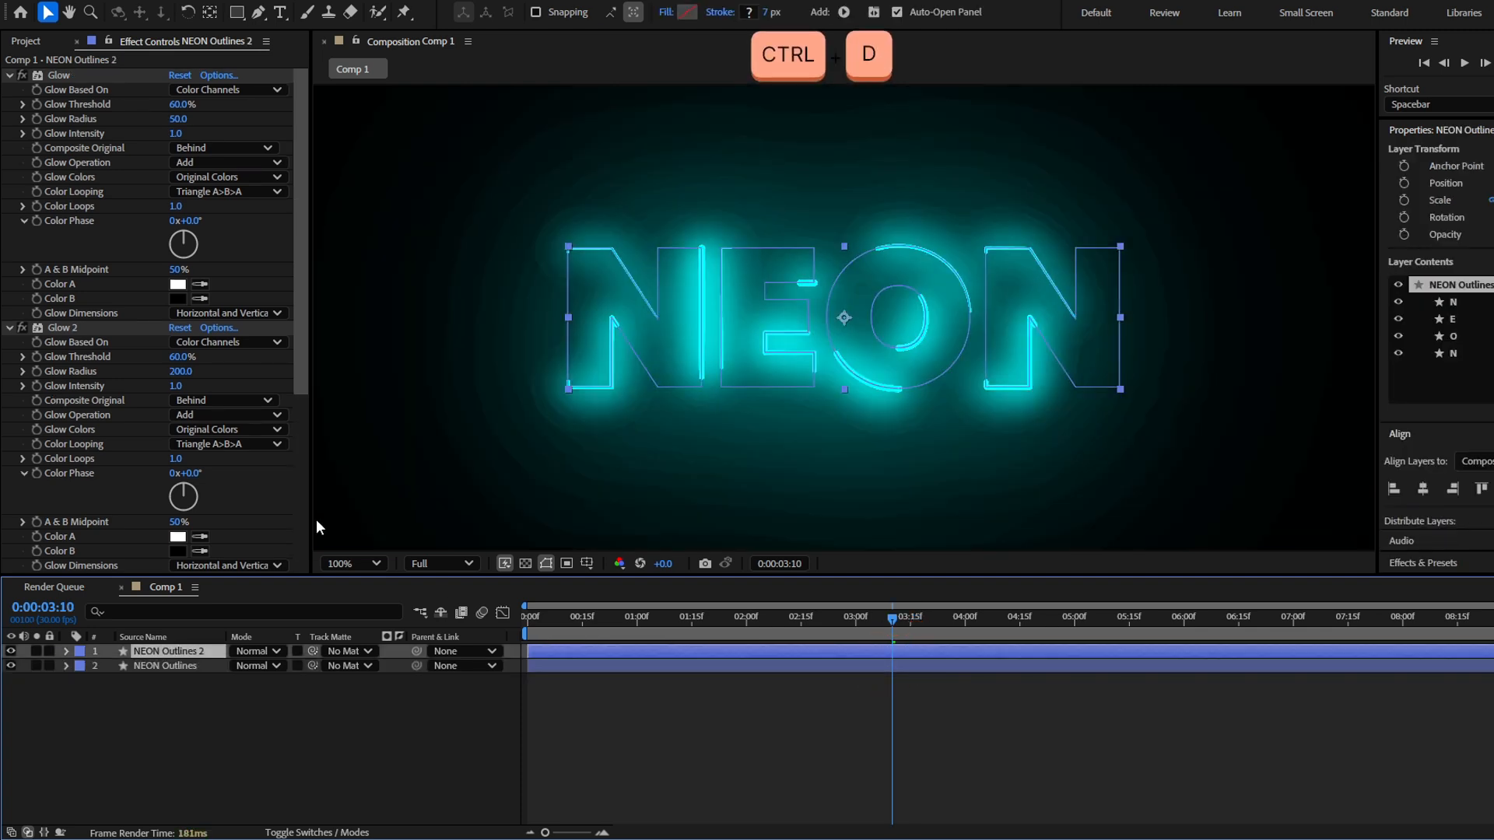
pyautogui.press('u')
pyautogui.moveTo(908, 620); pyautogui.dragTo(1091, 638)
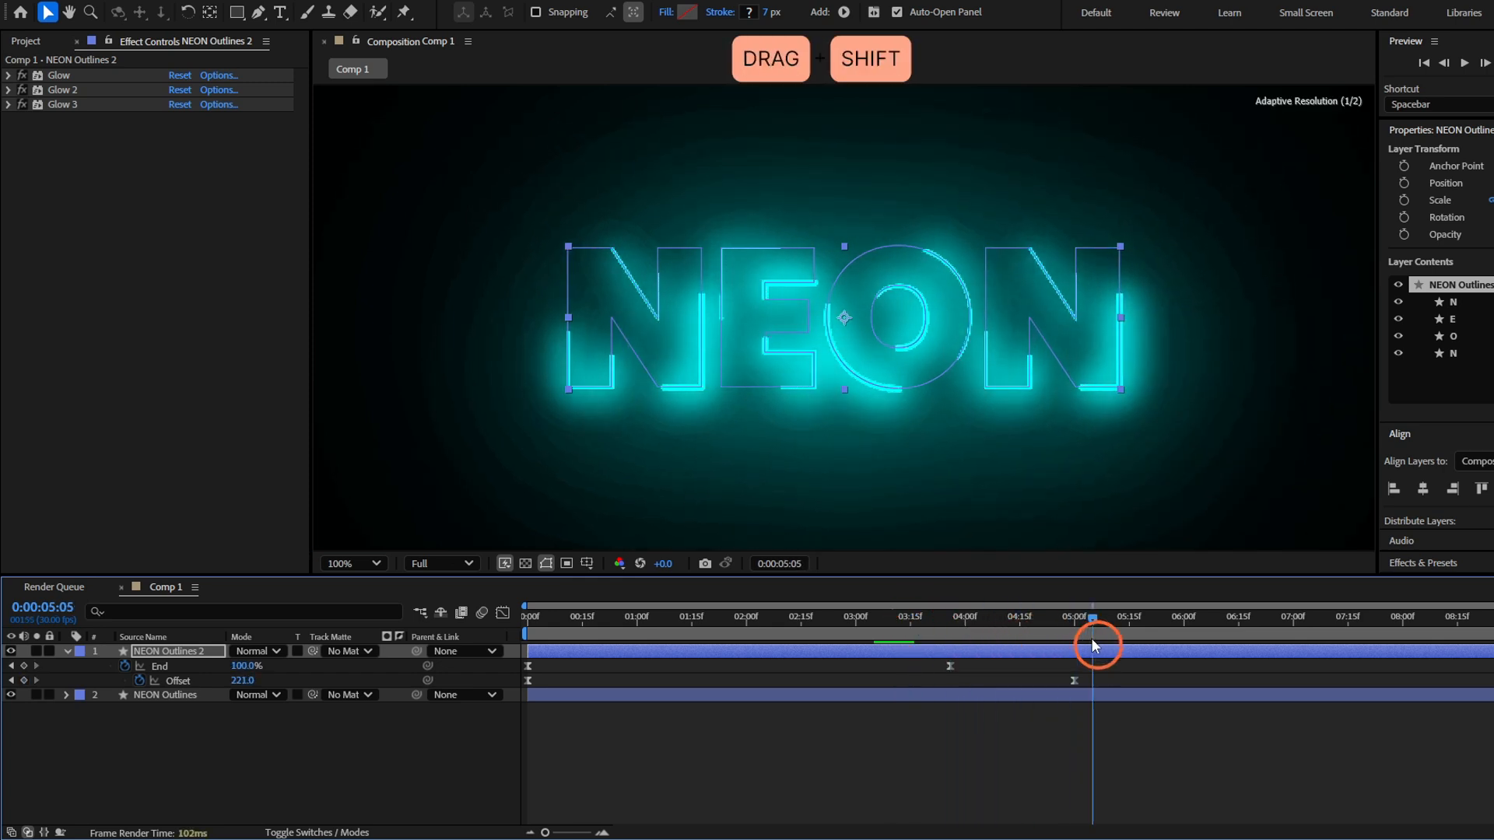
pyautogui.click(178, 680)
pyautogui.moveTo(242, 684); pyautogui.dragTo(285, 683)
pyautogui.click(853, 714)
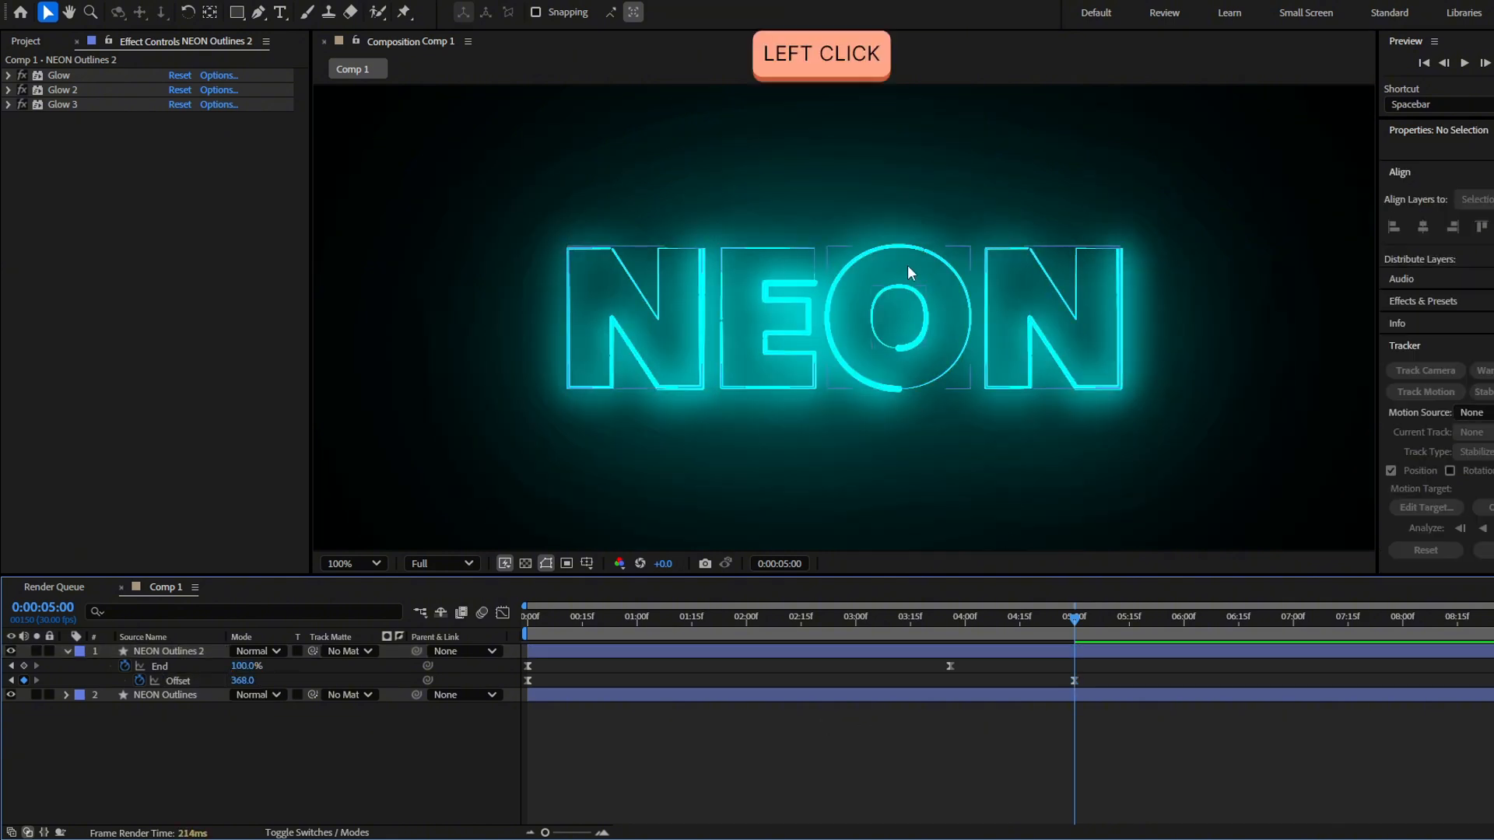
pyautogui.scroll(2, 627, 279)
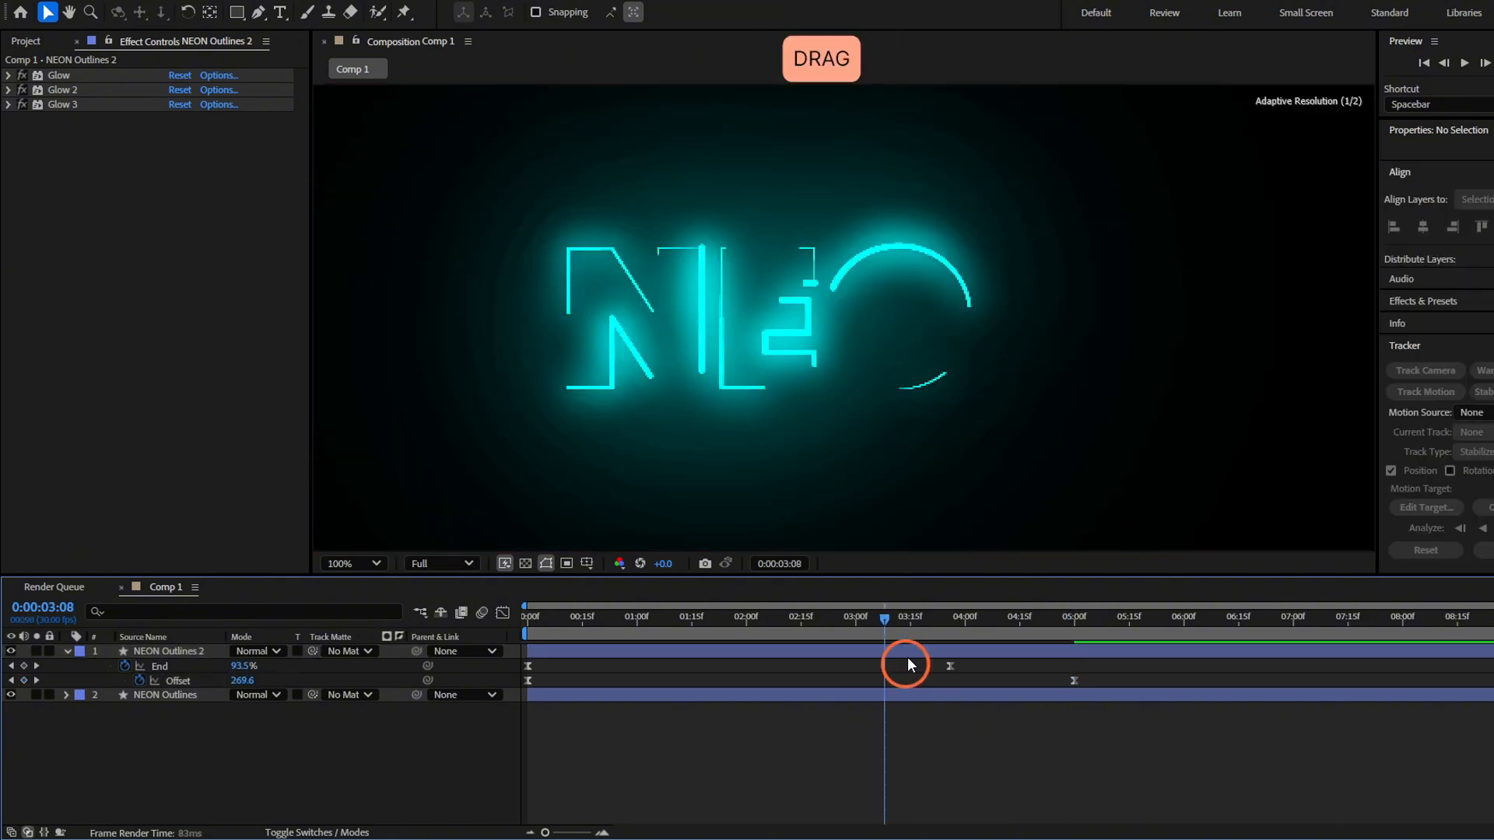
# Change the Stroke 1 color of the NEON Outlines 2 layer to magenta (FC00FF) and show only its keyframed properties
pyautogui.moveTo(907, 656); pyautogui.dragTo(927, 656)
pyautogui.click(926, 655)
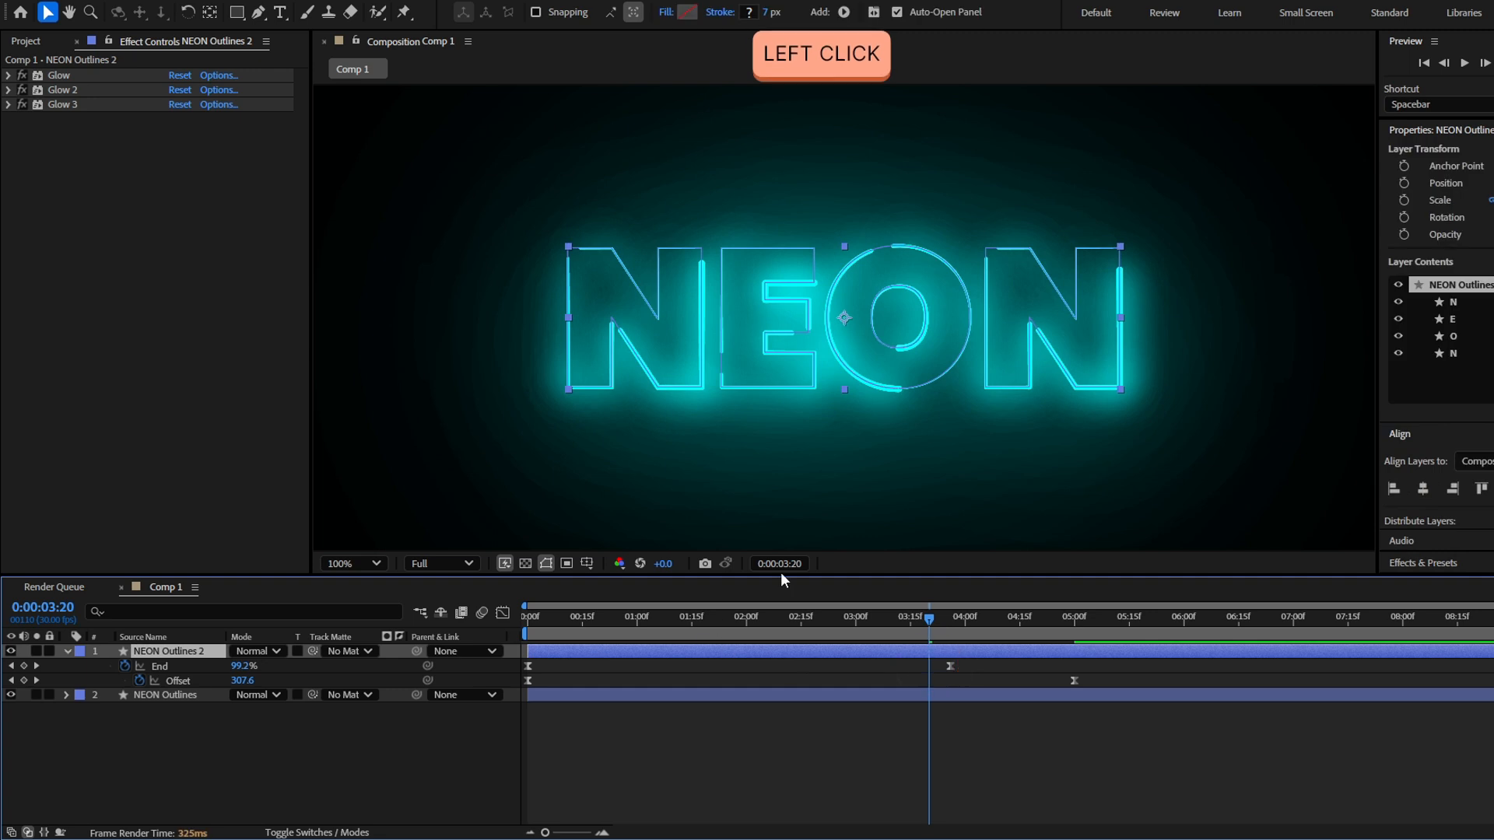
pyautogui.click(66, 655)
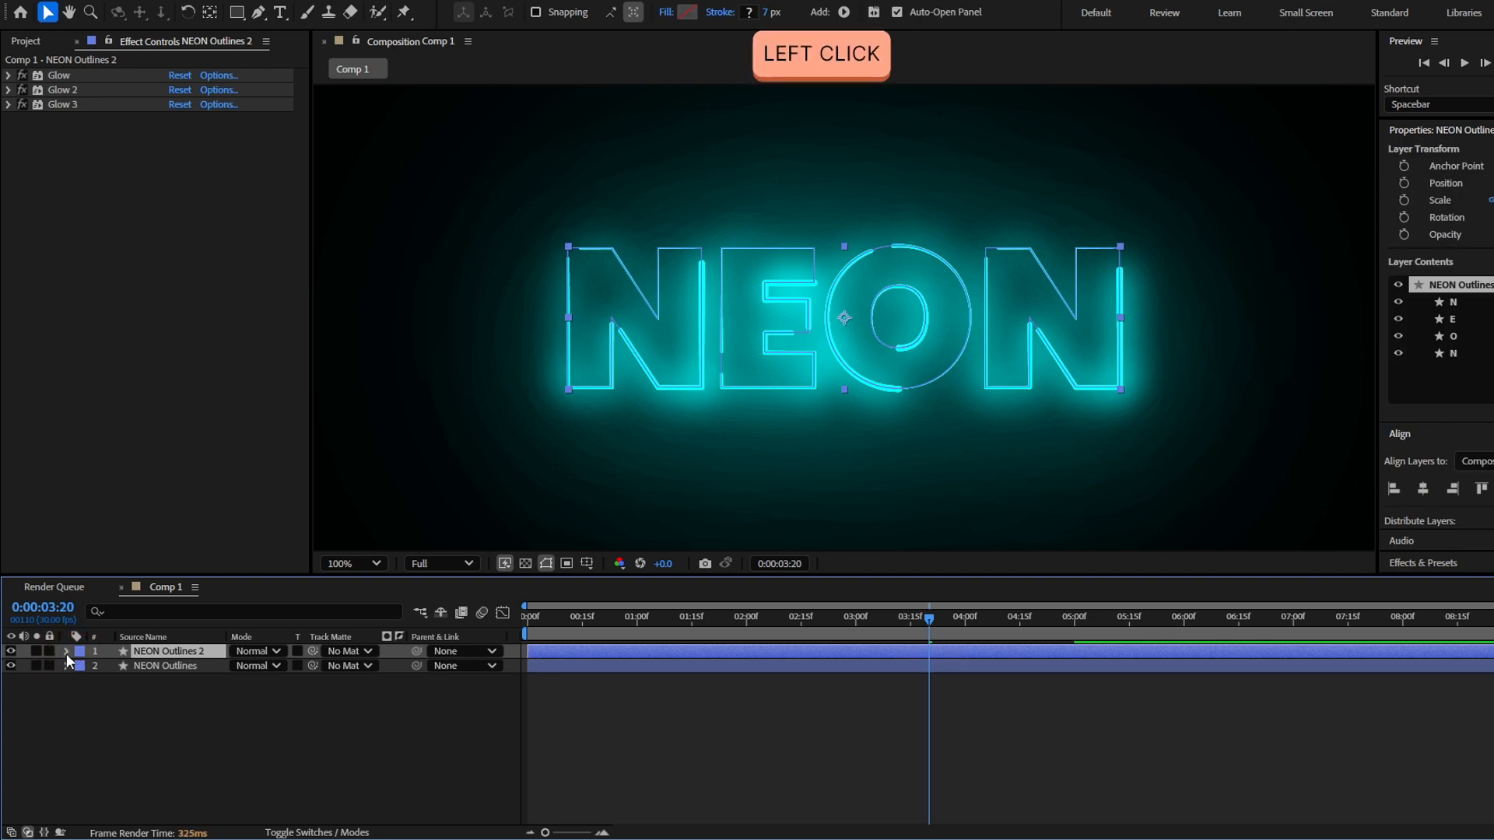
pyautogui.keyDown('ctrl'); pyautogui.click(67, 654); pyautogui.keyUp('ctrl')
pyautogui.scroll(-4, 76, 708)
pyautogui.scroll(-1, 194, 739)
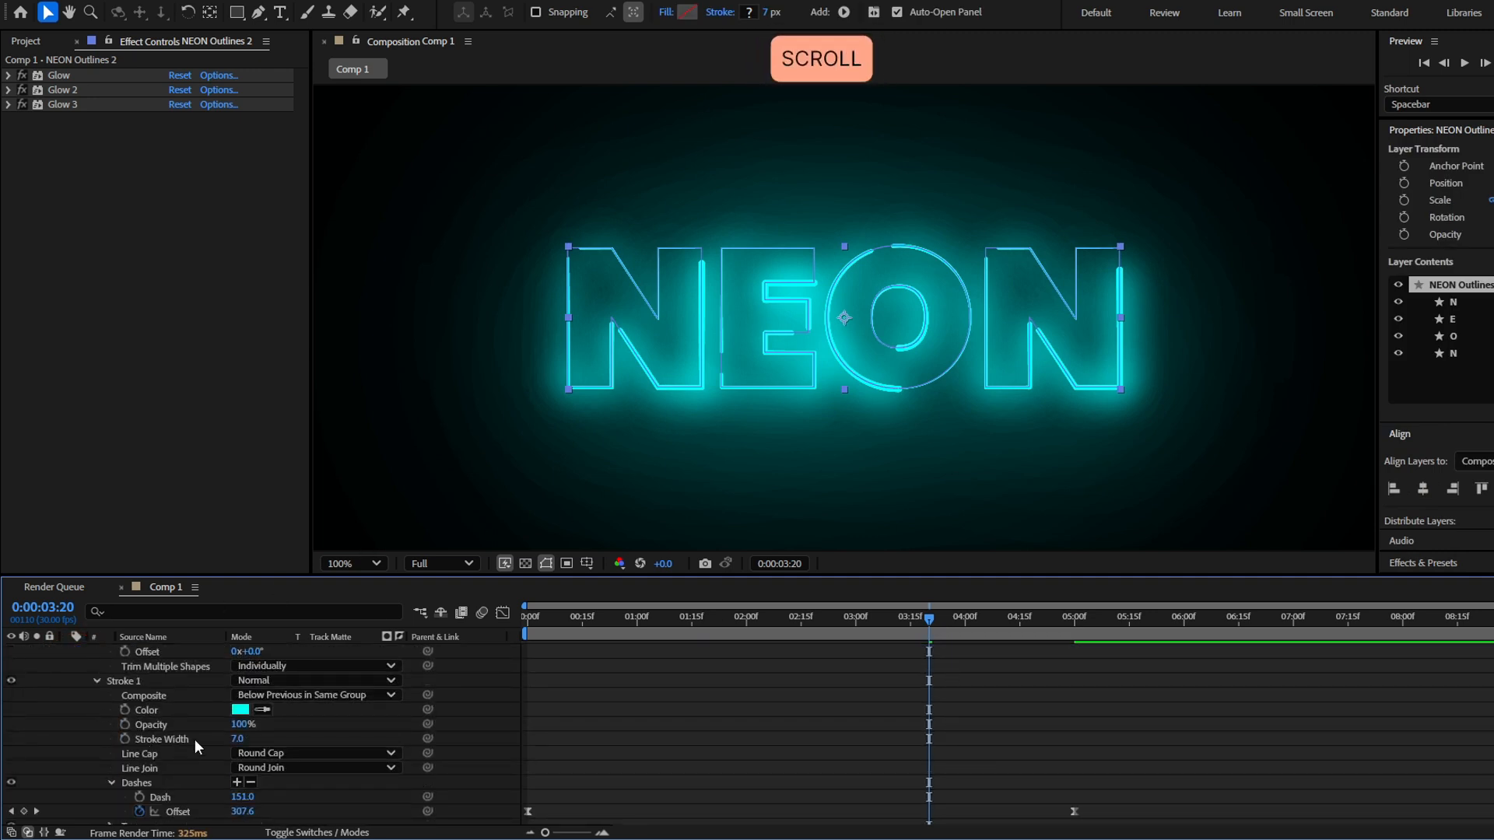
pyautogui.click(244, 710)
pyautogui.click(866, 334)
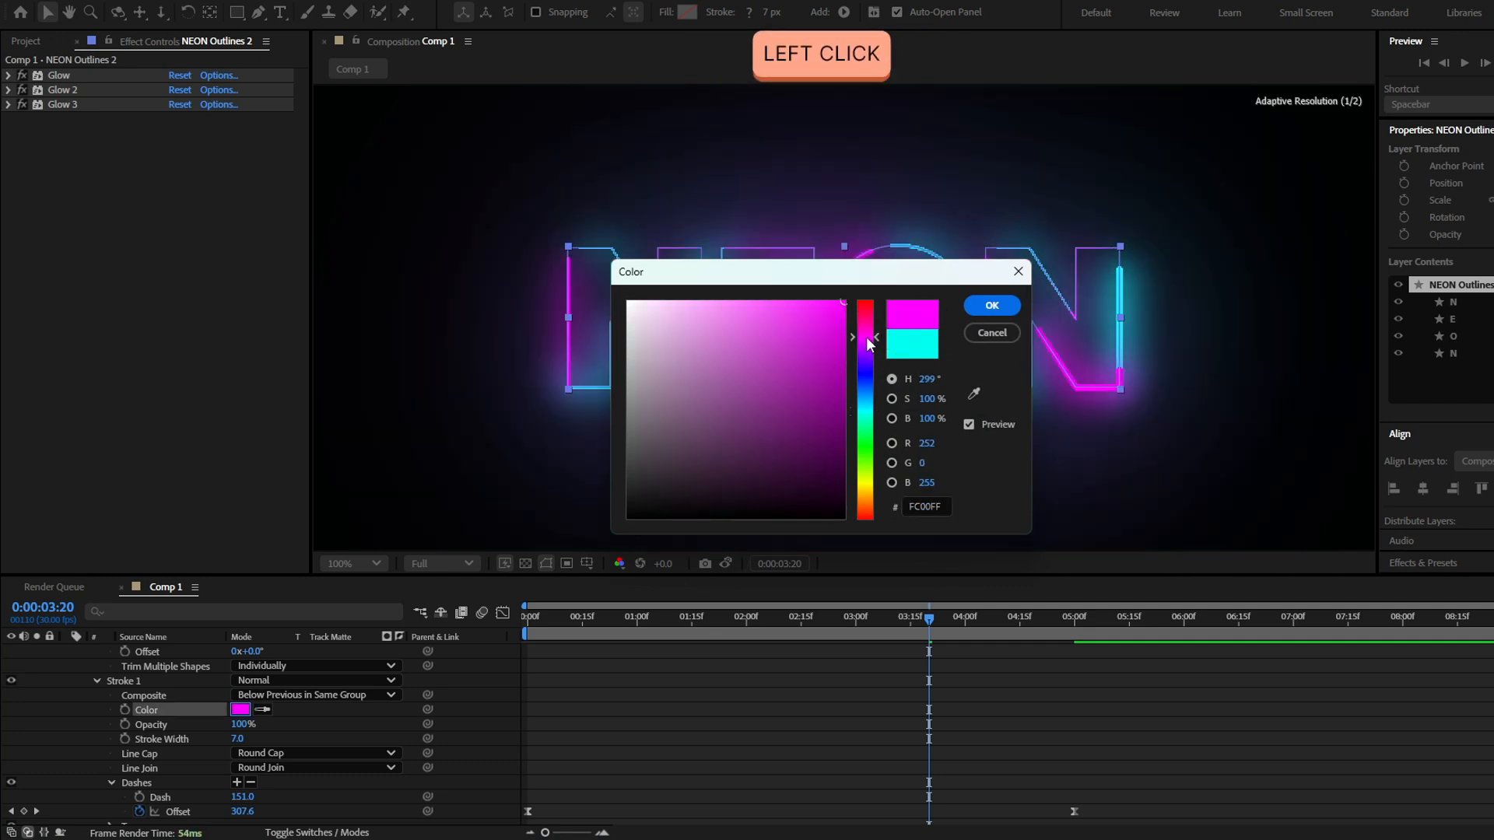
pyautogui.press('Return')
pyautogui.press('u')
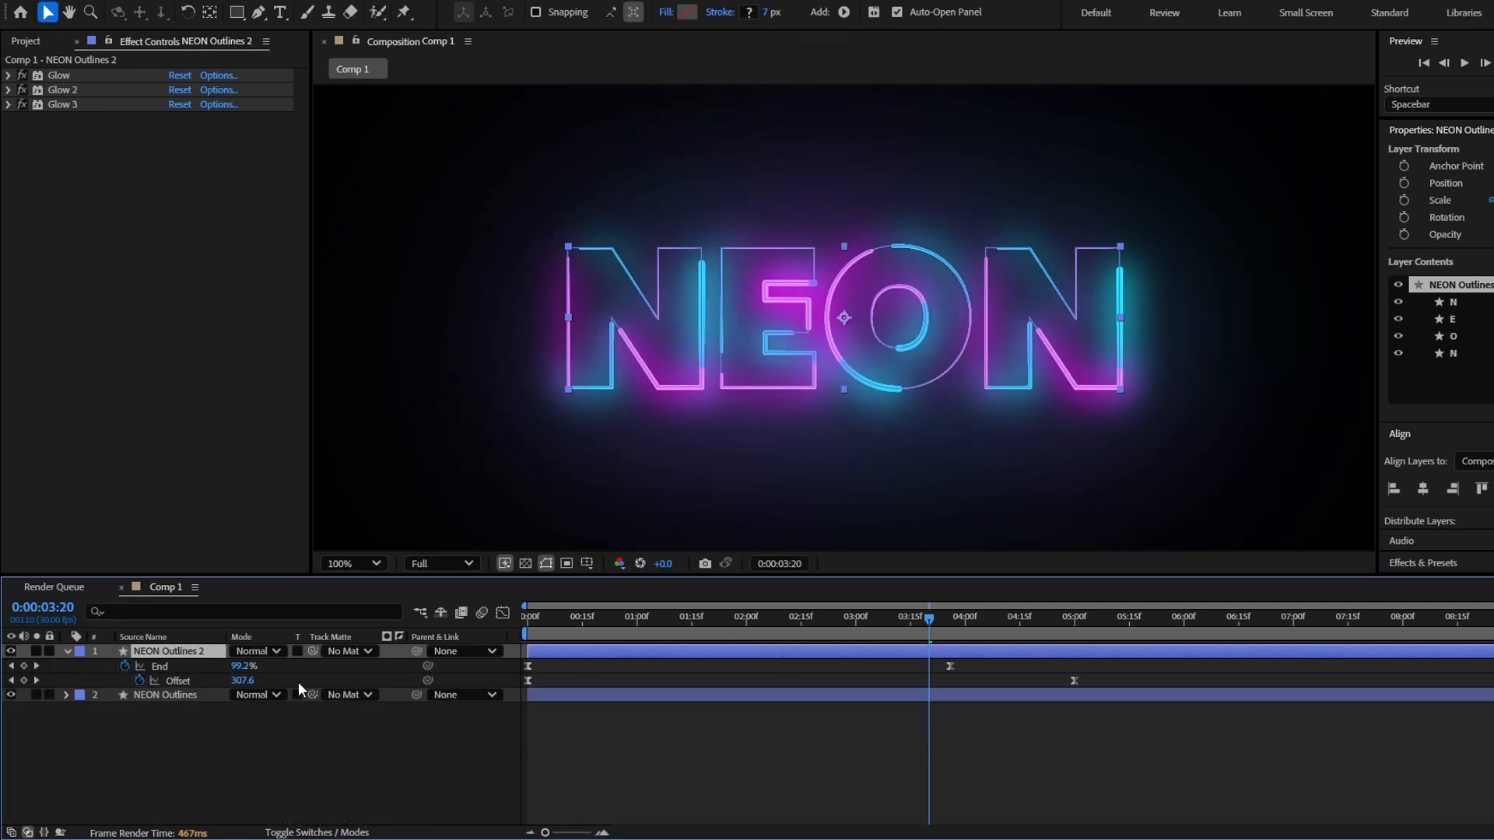
# Set the NEON Outlines 2 layer's blending mode to Add and preview the finished animation from the start
pyautogui.click(247, 652)
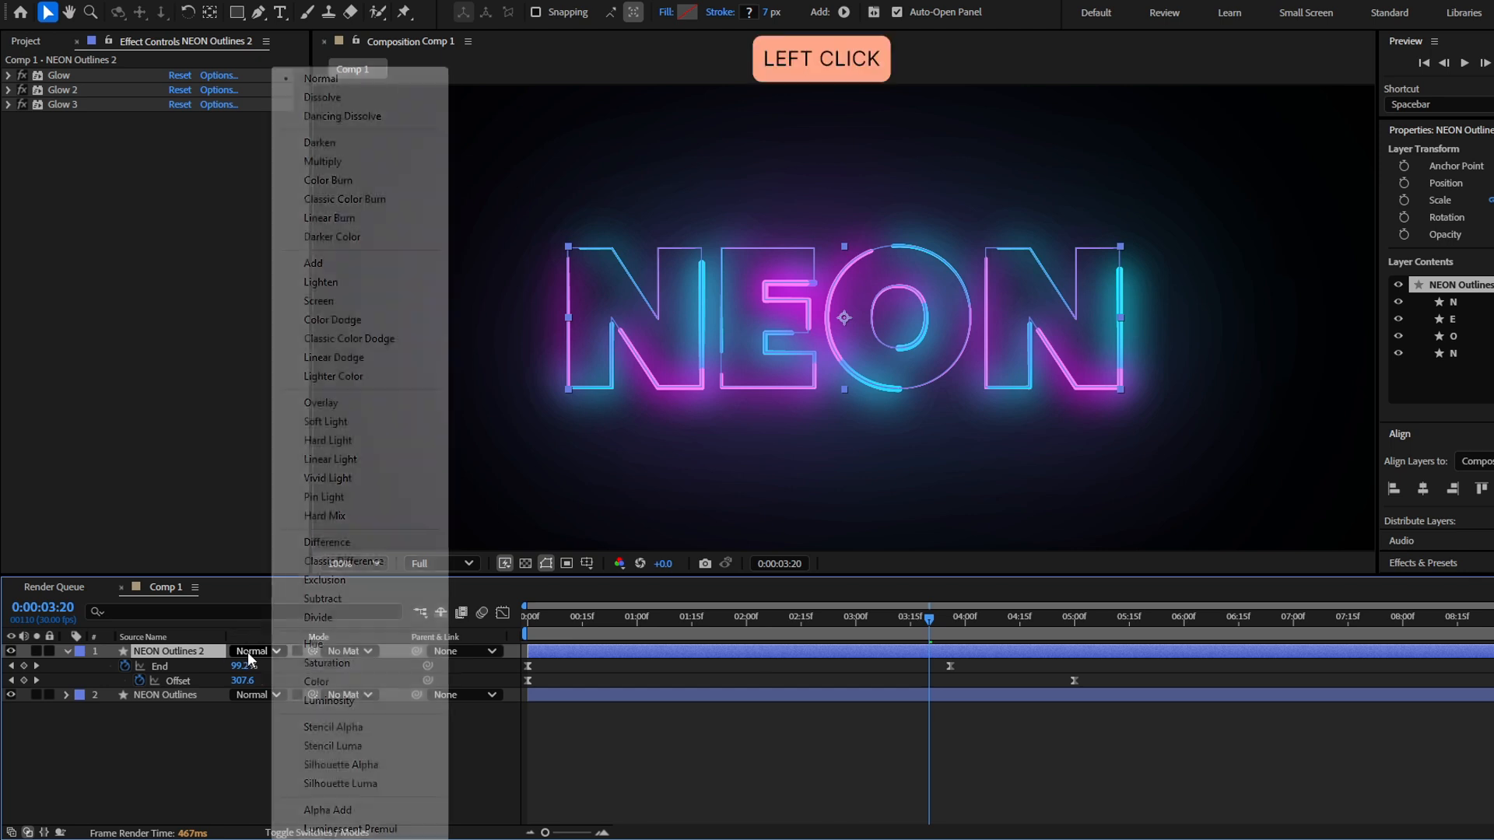
pyautogui.click(347, 264)
pyautogui.moveTo(929, 620); pyautogui.dragTo(513, 657)
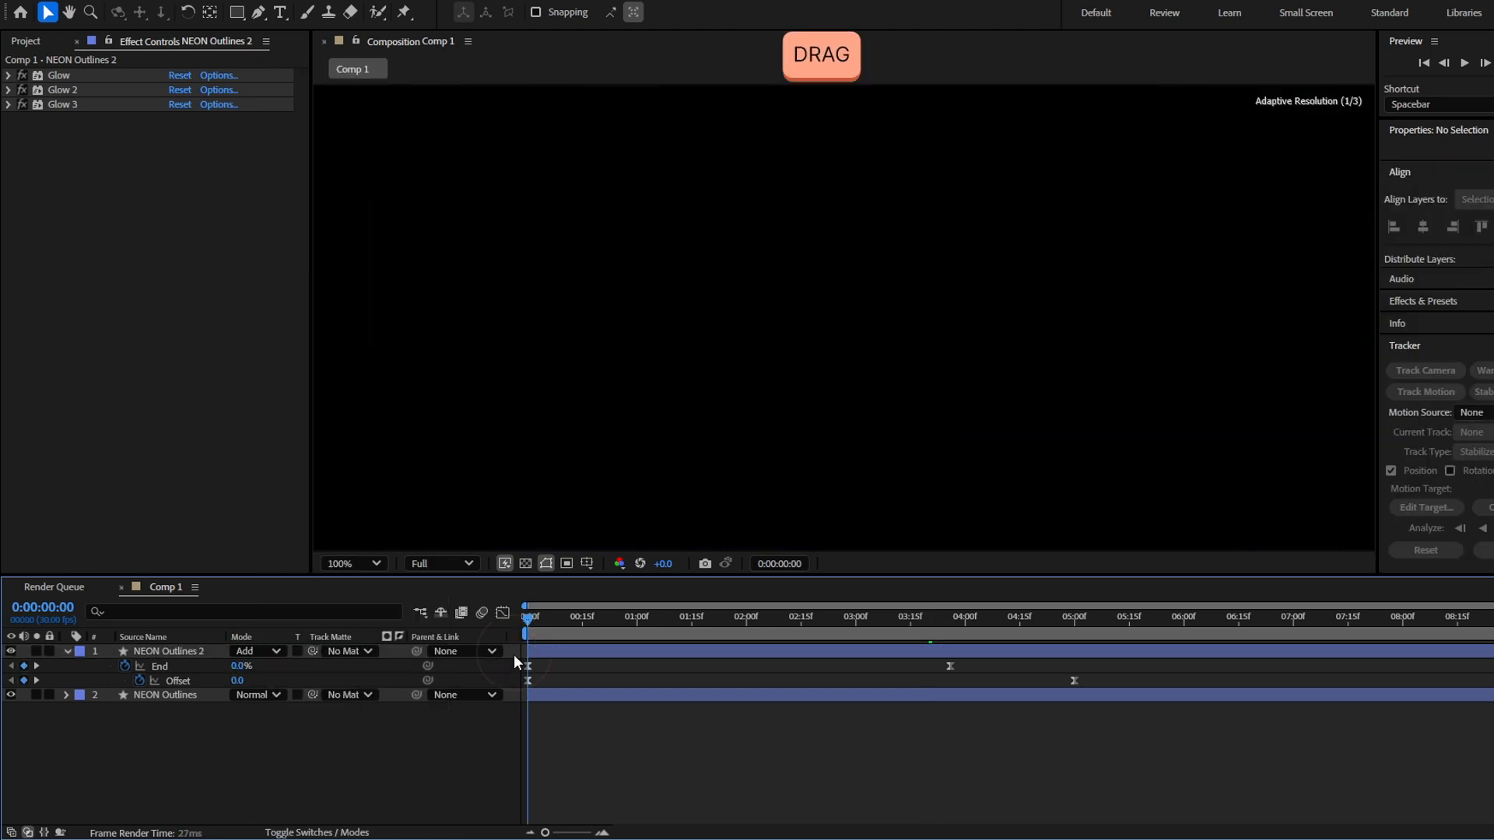
pyautogui.click(716, 765)
pyautogui.press('space')
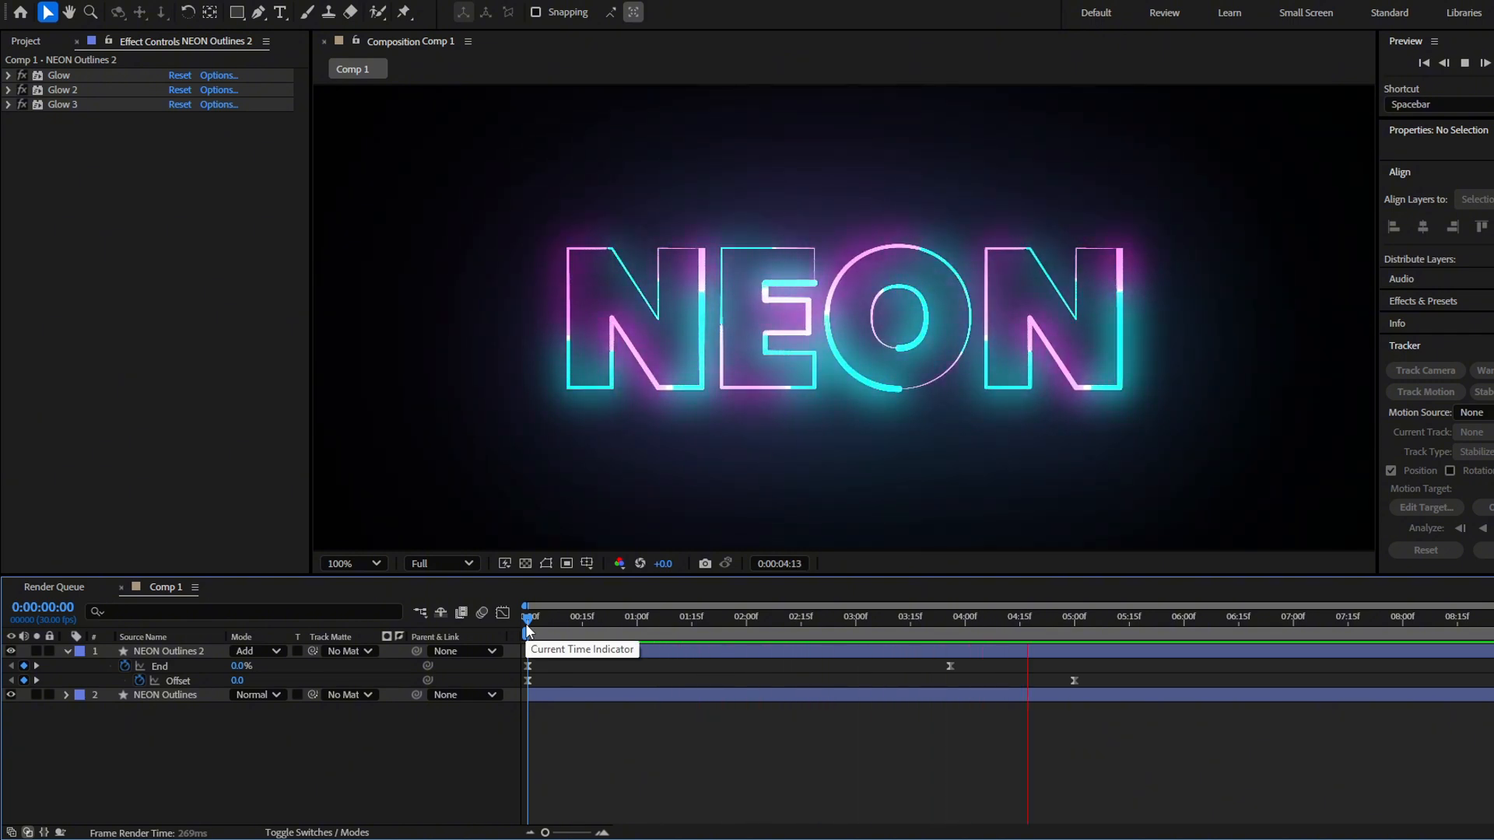
pyautogui.press('space')
pyautogui.press('space')
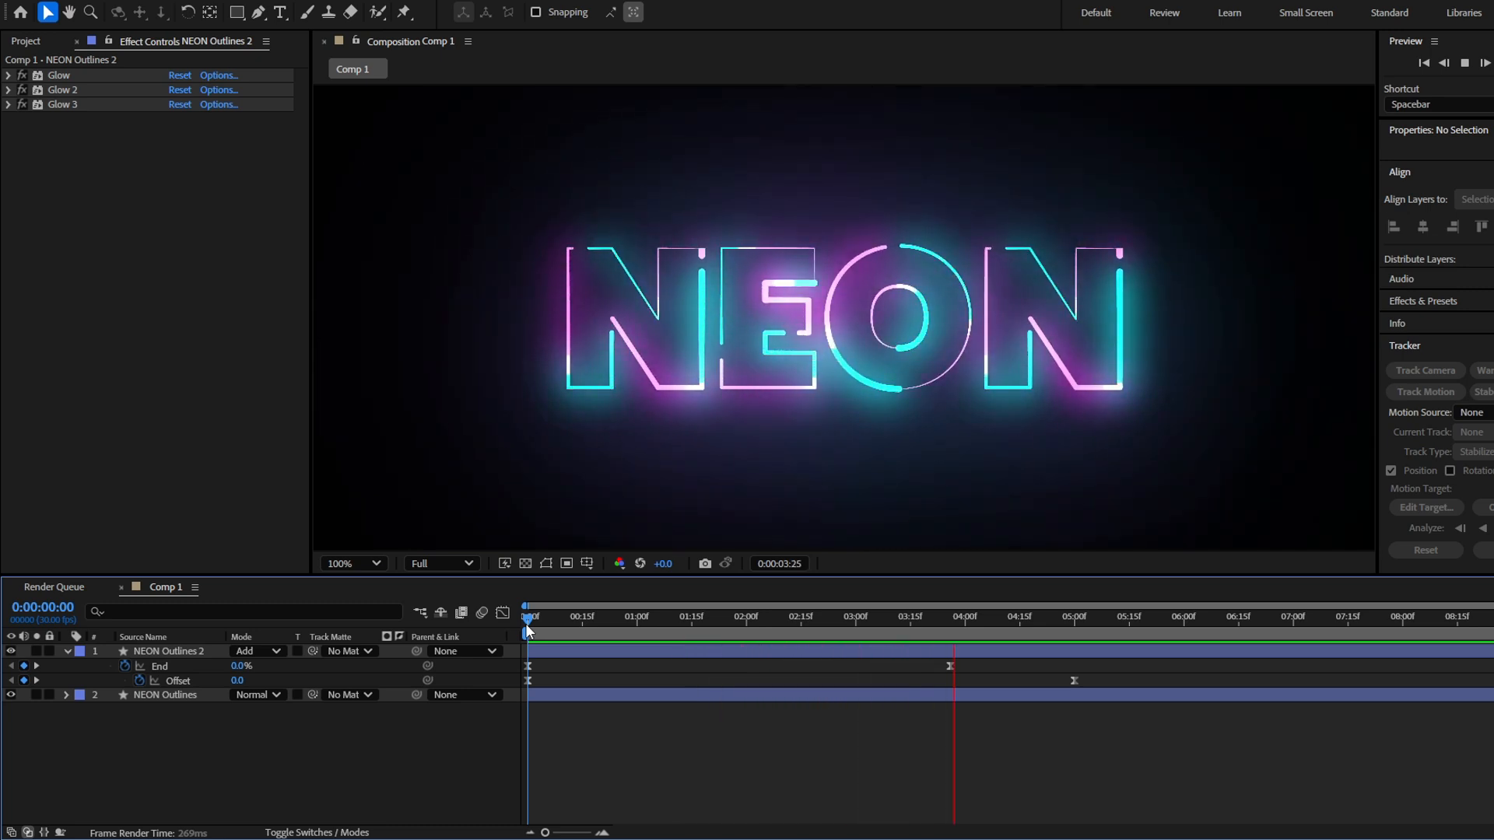
# Add Wiggle Paths to the contents of the NEON Outlines 2 layer
pyautogui.moveTo(526, 623); pyautogui.dragTo(768, 643)
pyautogui.click(718, 651)
pyautogui.press('u')
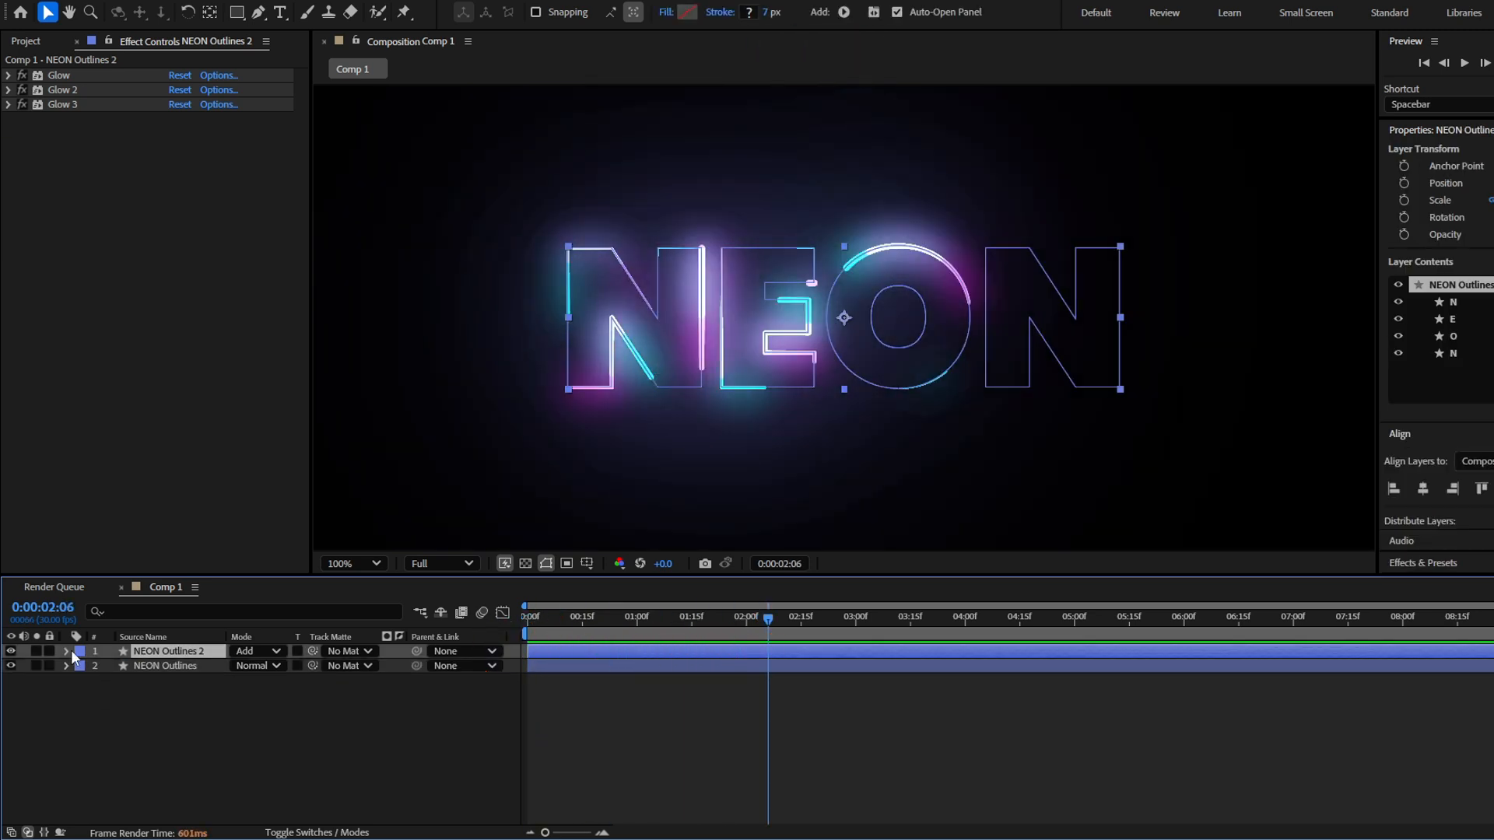
pyautogui.click(67, 651)
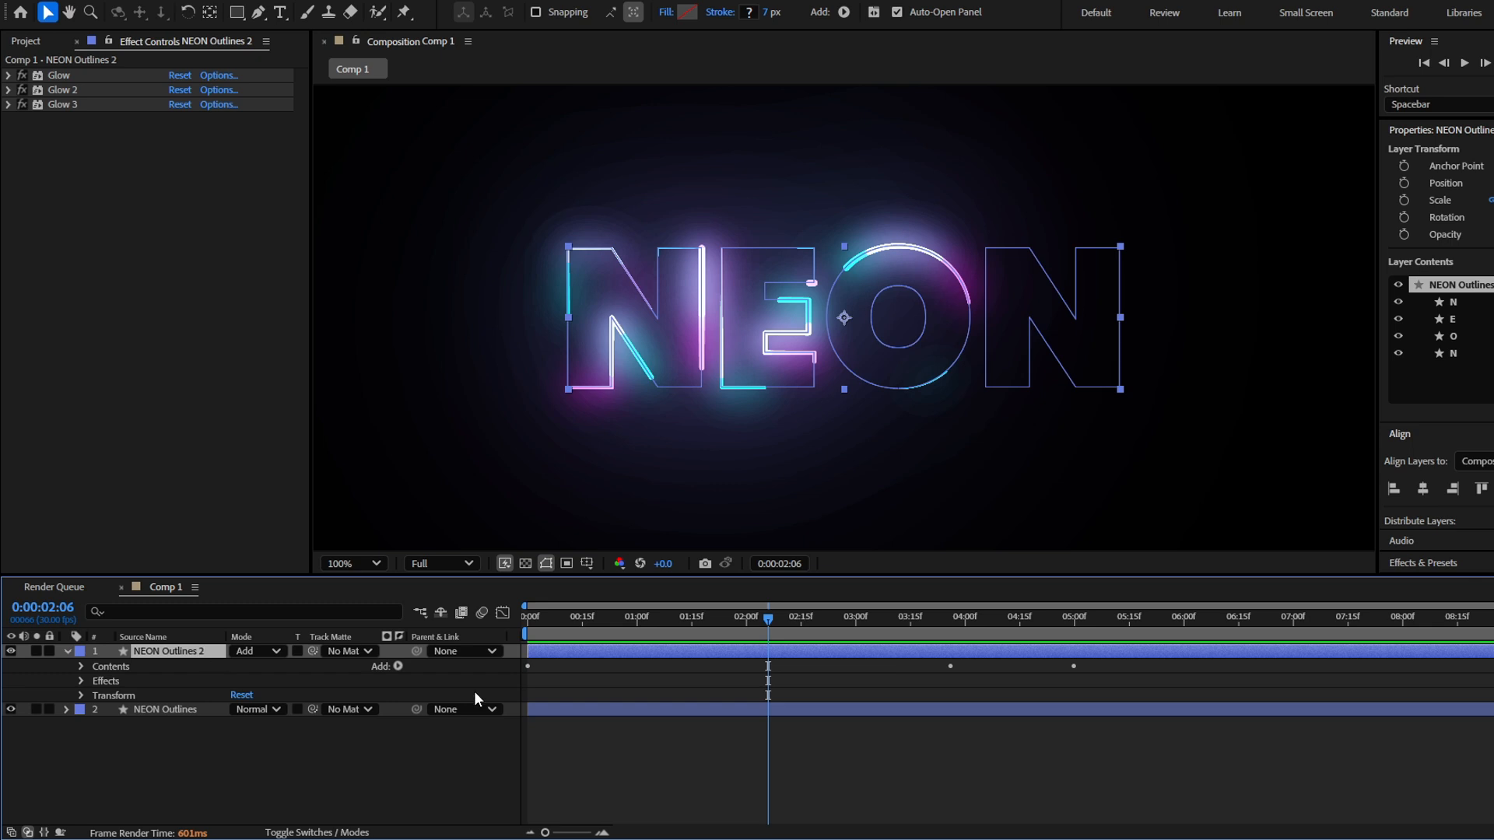
pyautogui.click(400, 668)
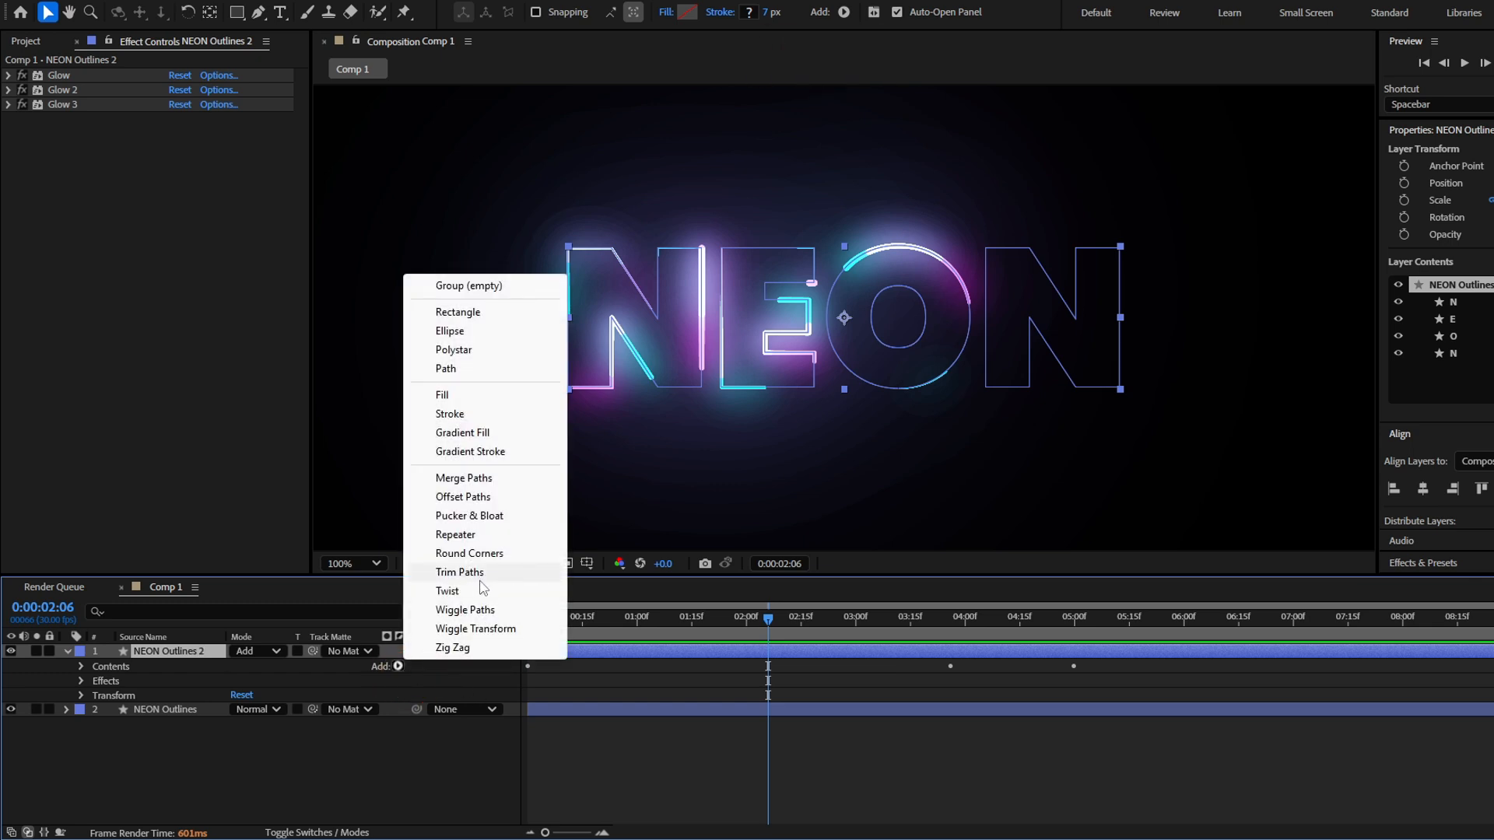
pyautogui.click(465, 610)
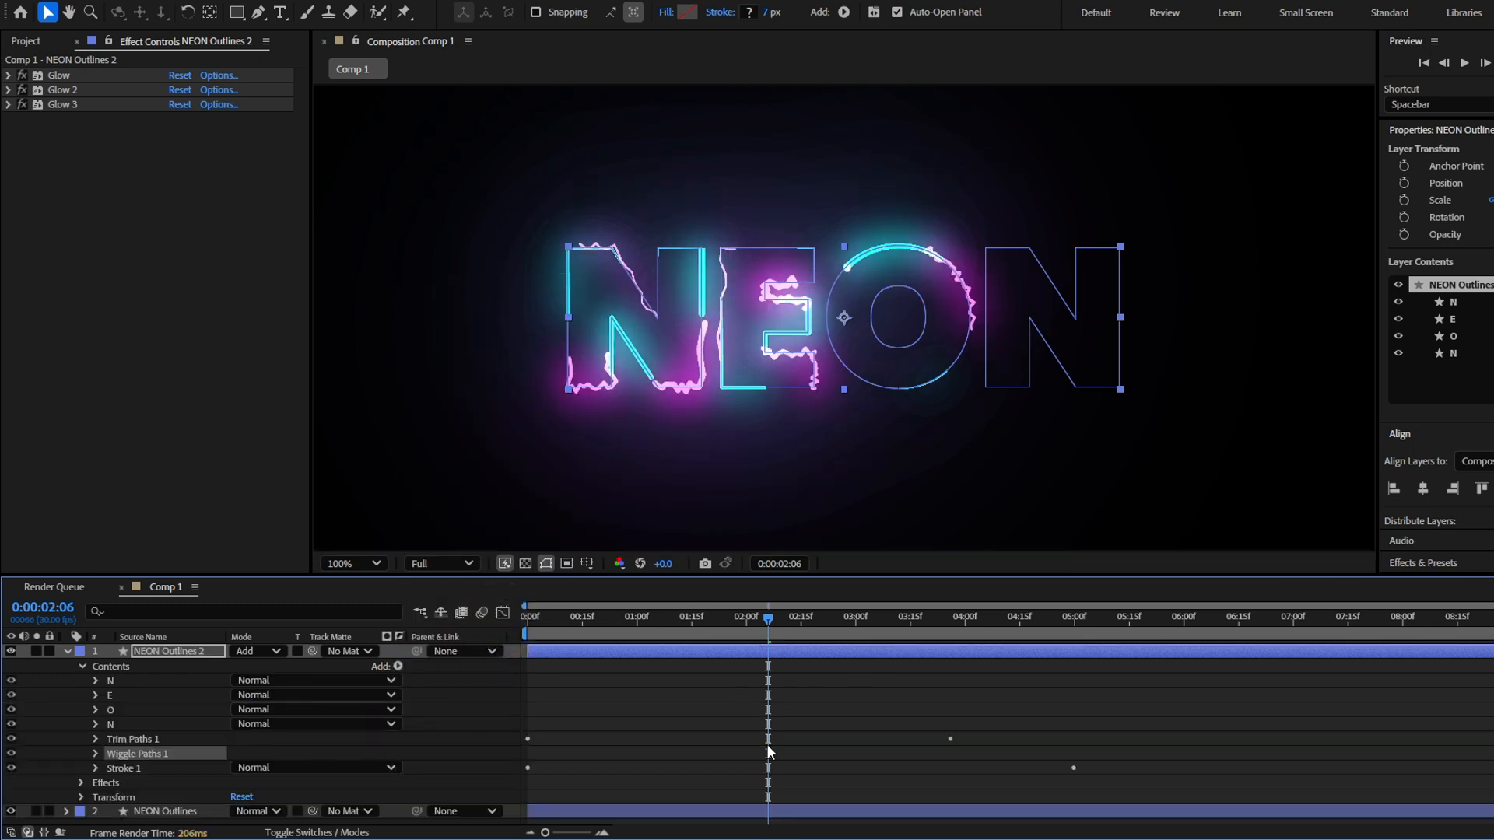
# Set the NEON Outlines 2 layer's Wiggle Paths 1 to 0 Wiggles/Second and 100% Correlation, checking the outline at several times
pyautogui.moveTo(796, 628); pyautogui.dragTo(1031, 623)
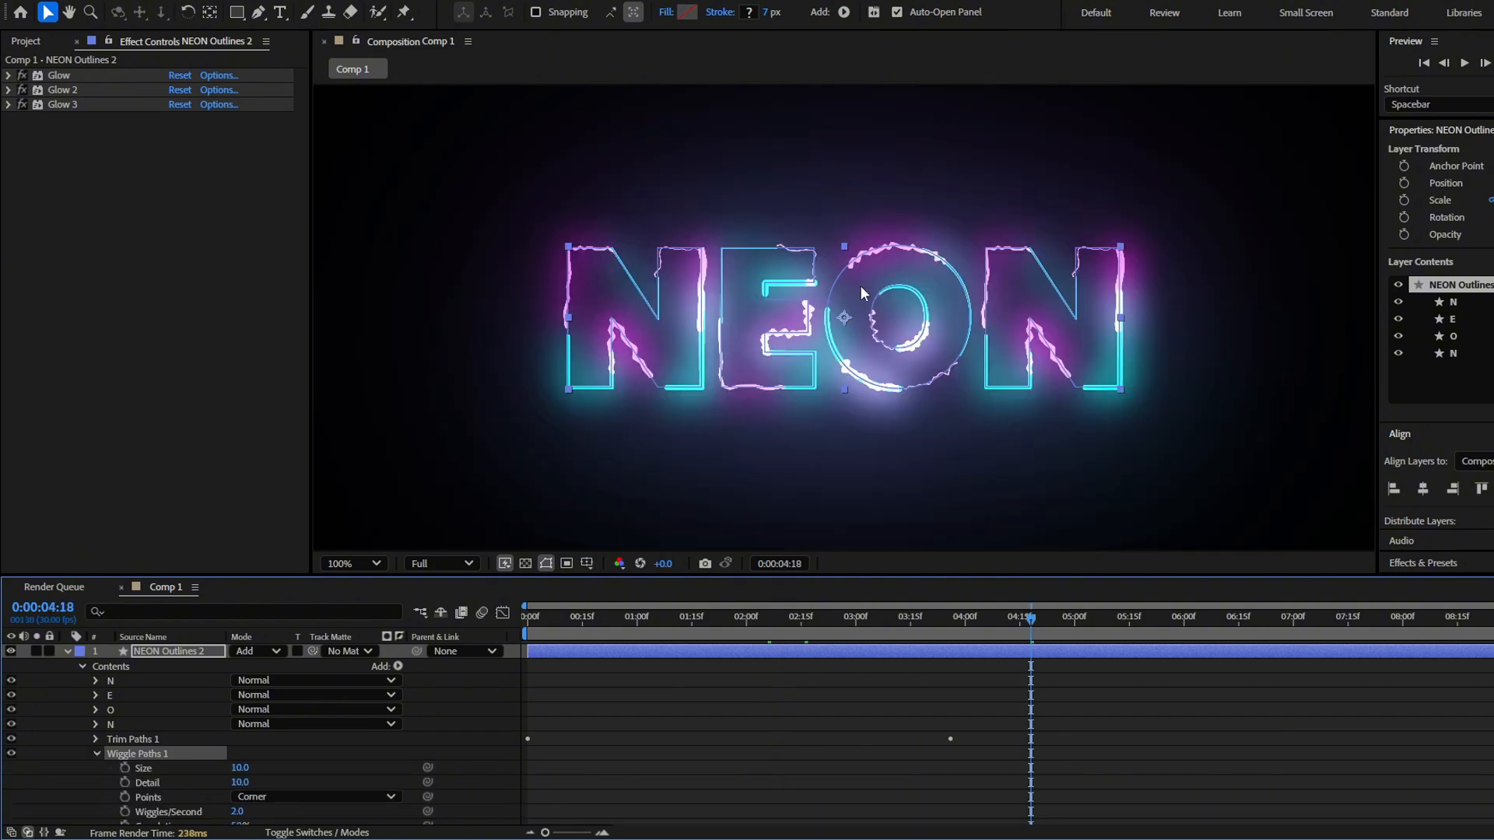
pyautogui.scroll(-3, 506, 719)
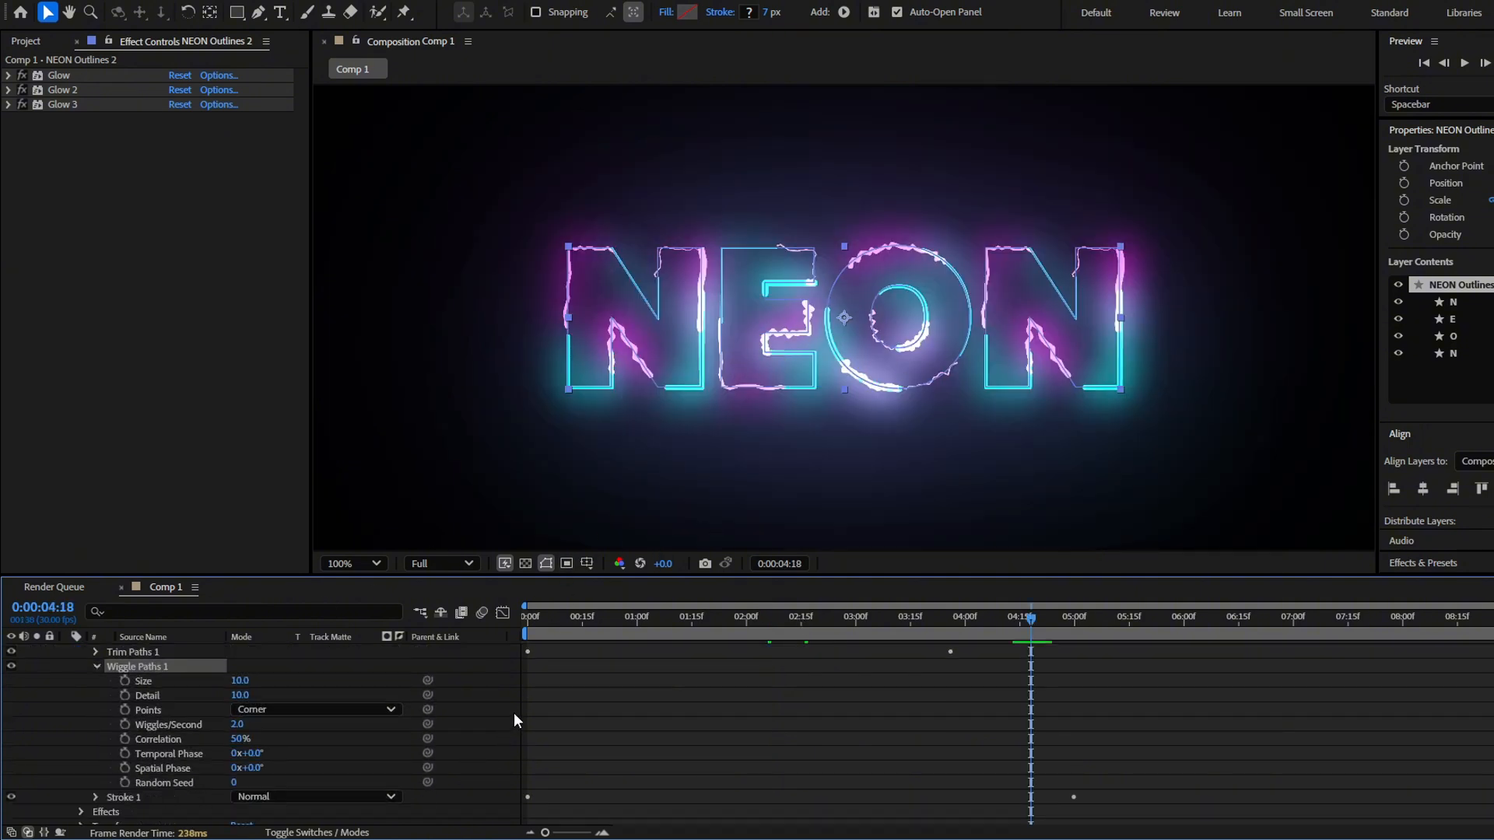
pyautogui.moveTo(806, 619); pyautogui.dragTo(856, 628)
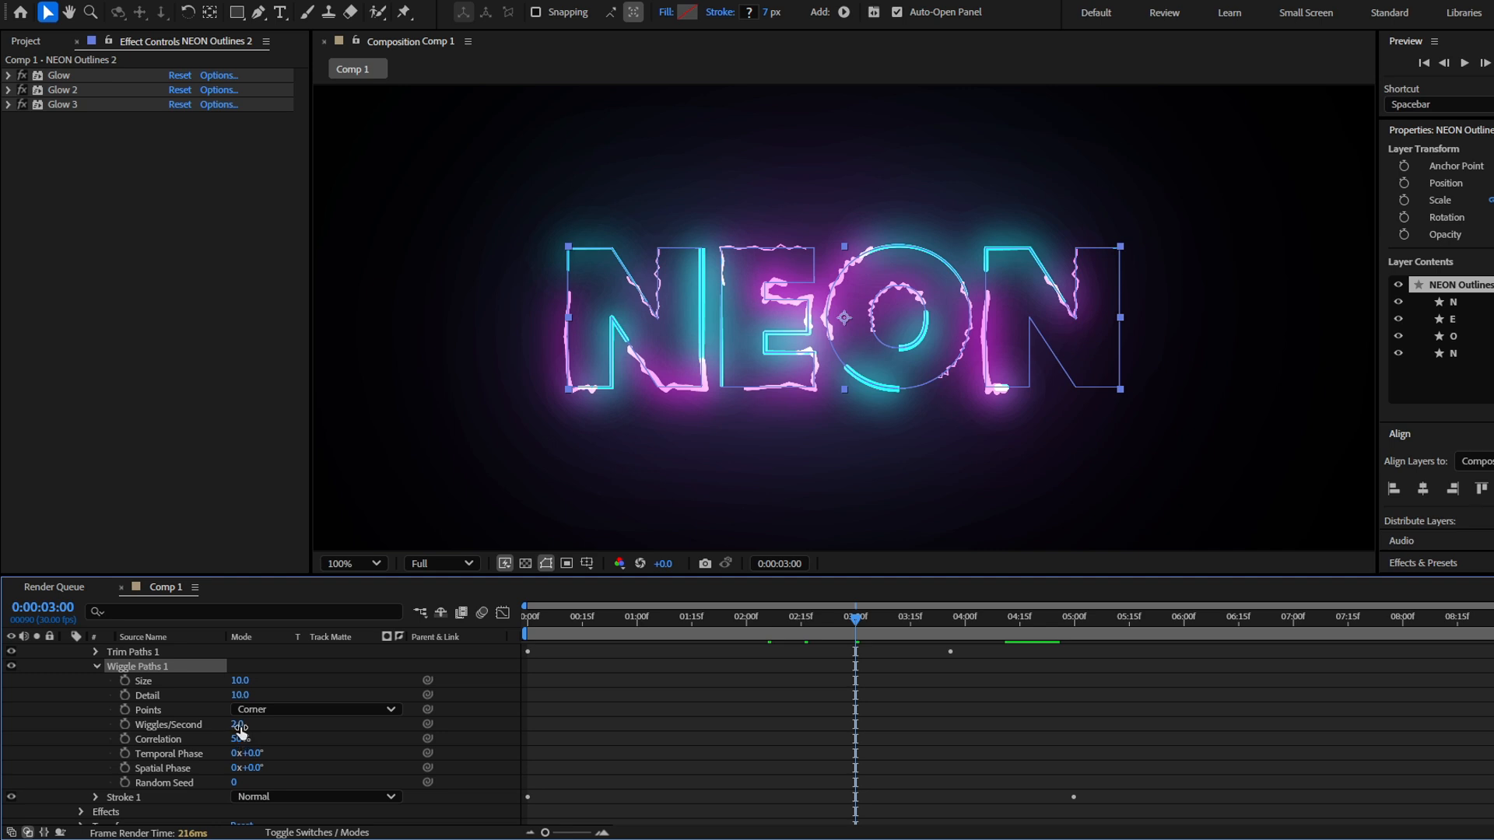
pyautogui.click(238, 724)
pyautogui.write('0')
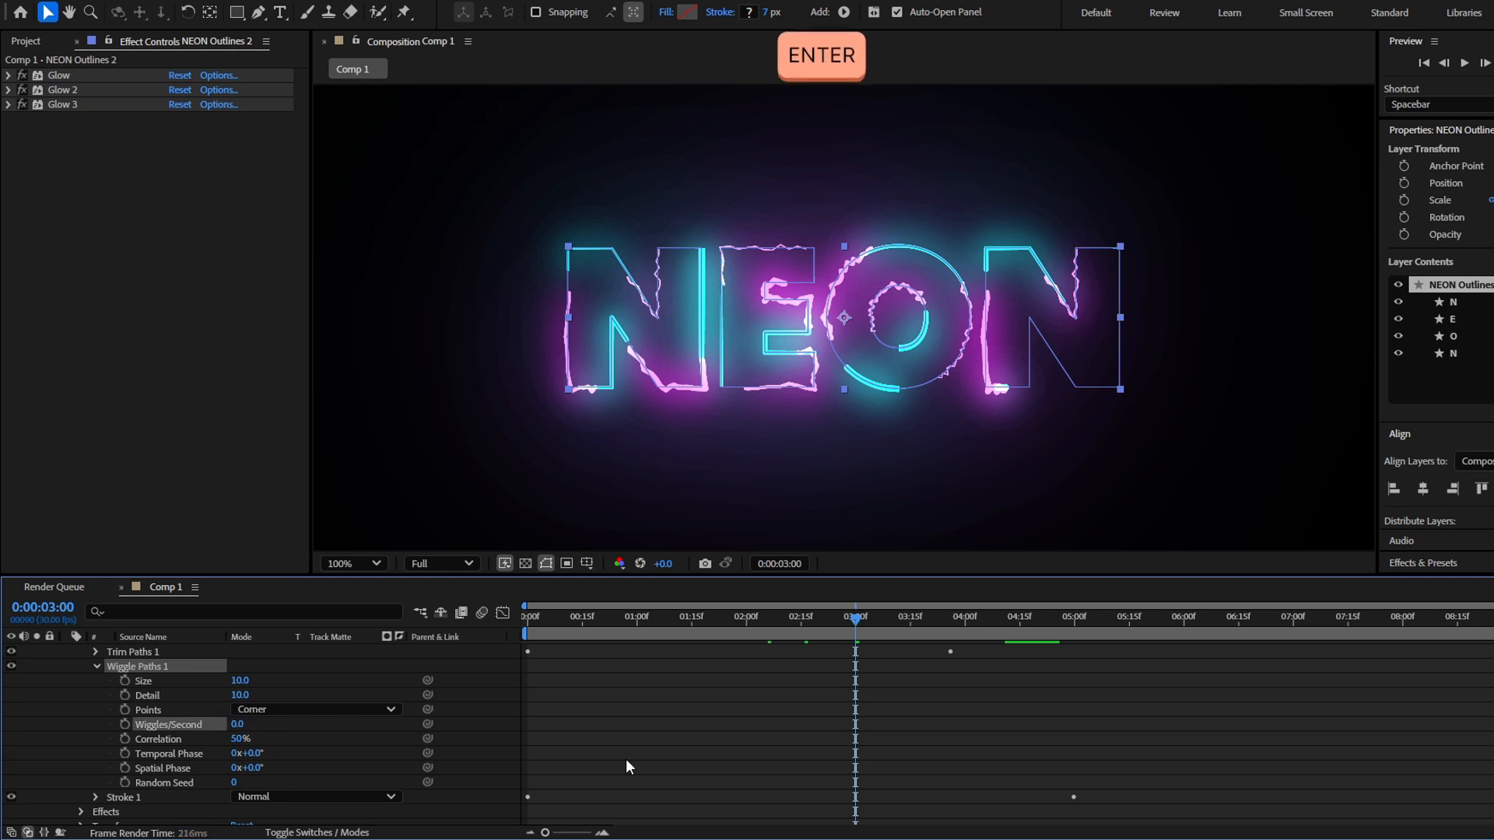
pyautogui.press('shift')
pyautogui.moveTo(237, 743); pyautogui.dragTo(255, 743)
pyautogui.click(352, 659)
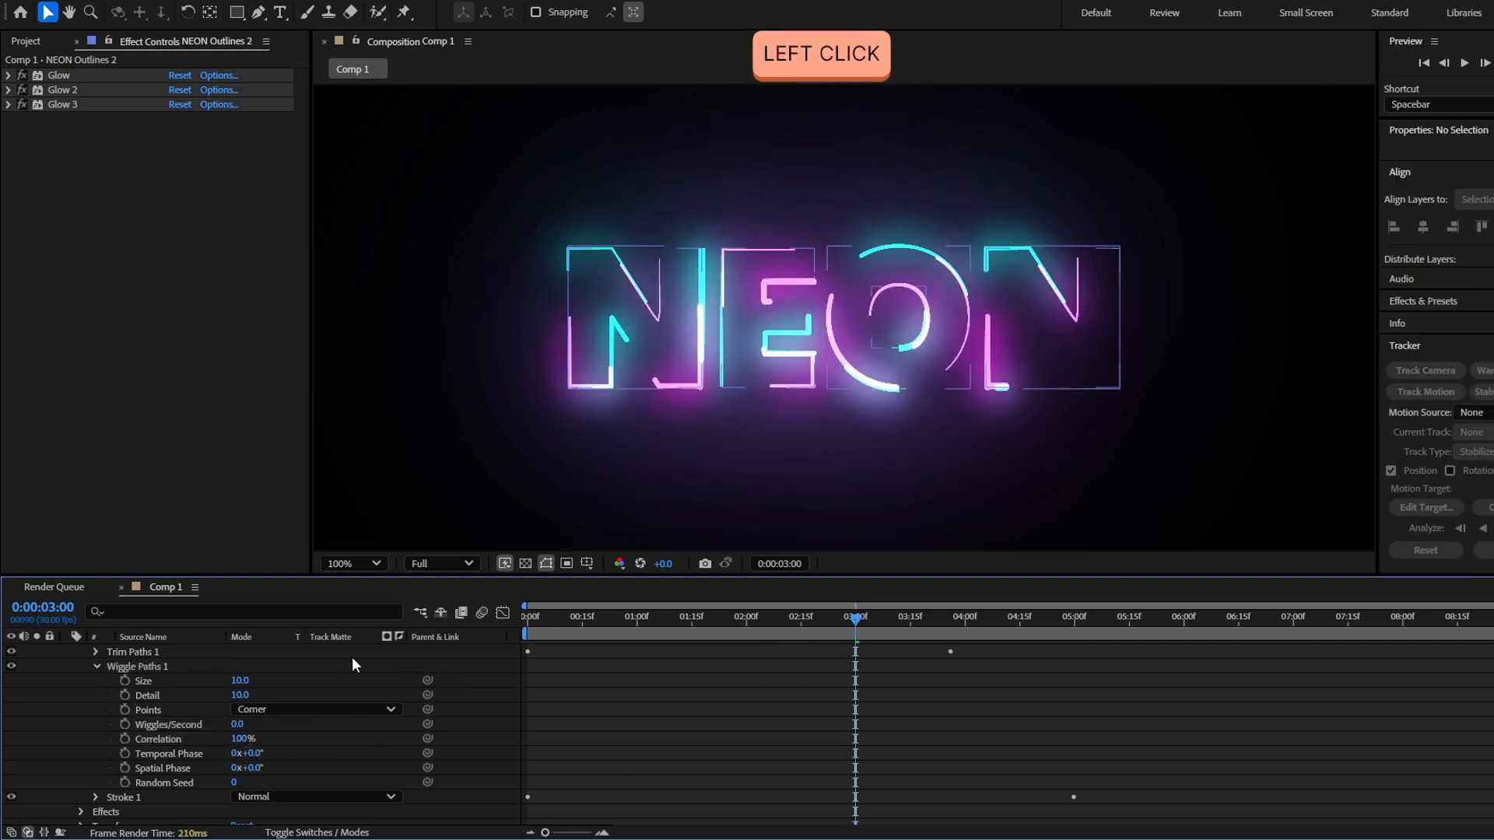
# Set Wiggle Paths 1's Size to 65 and its Detail to 29
pyautogui.moveTo(855, 618); pyautogui.dragTo(863, 634)
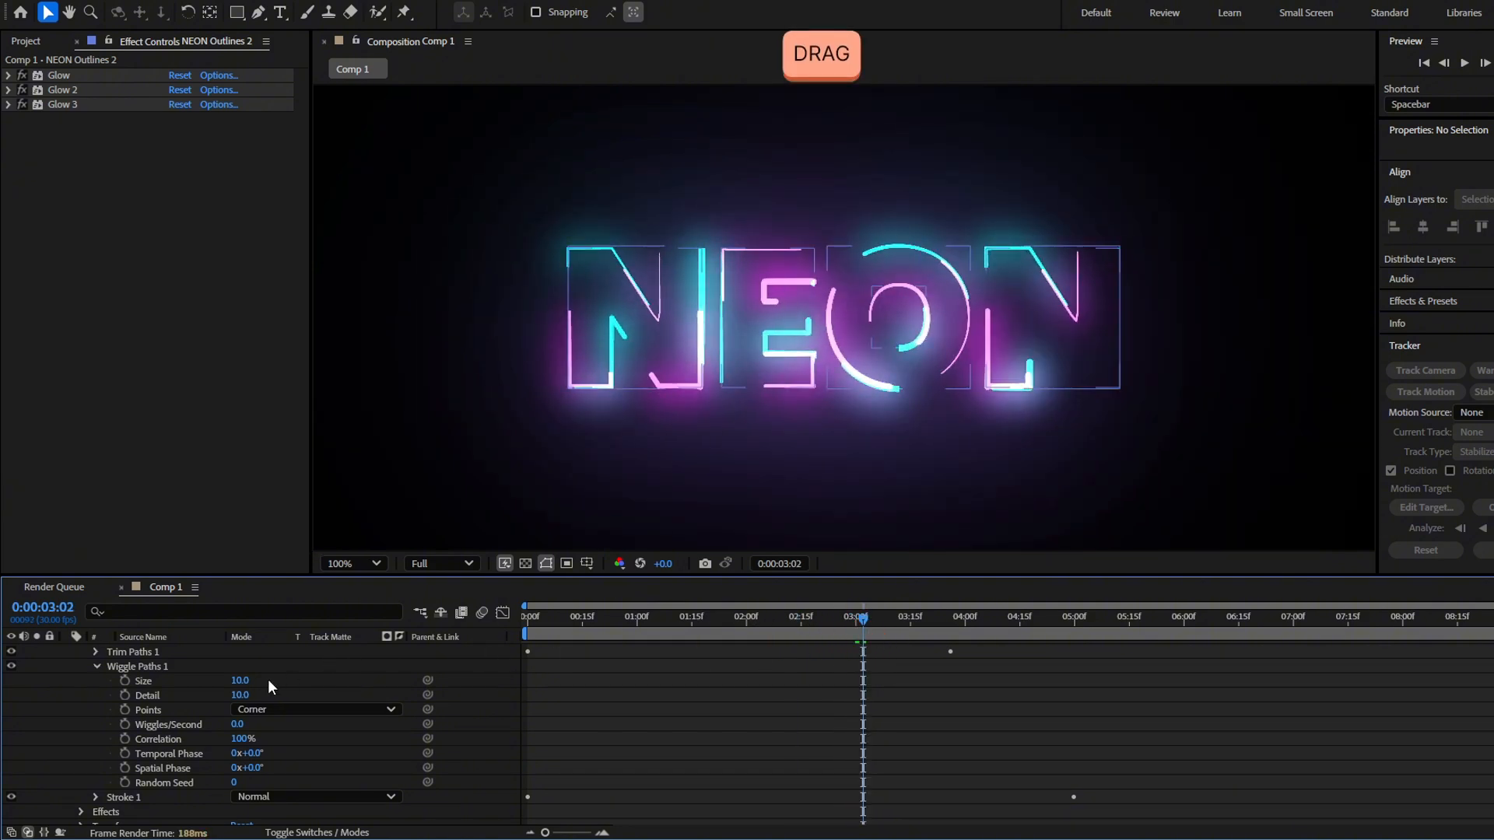
pyautogui.moveTo(243, 684); pyautogui.dragTo(273, 704)
pyautogui.scroll(3, 489, 719)
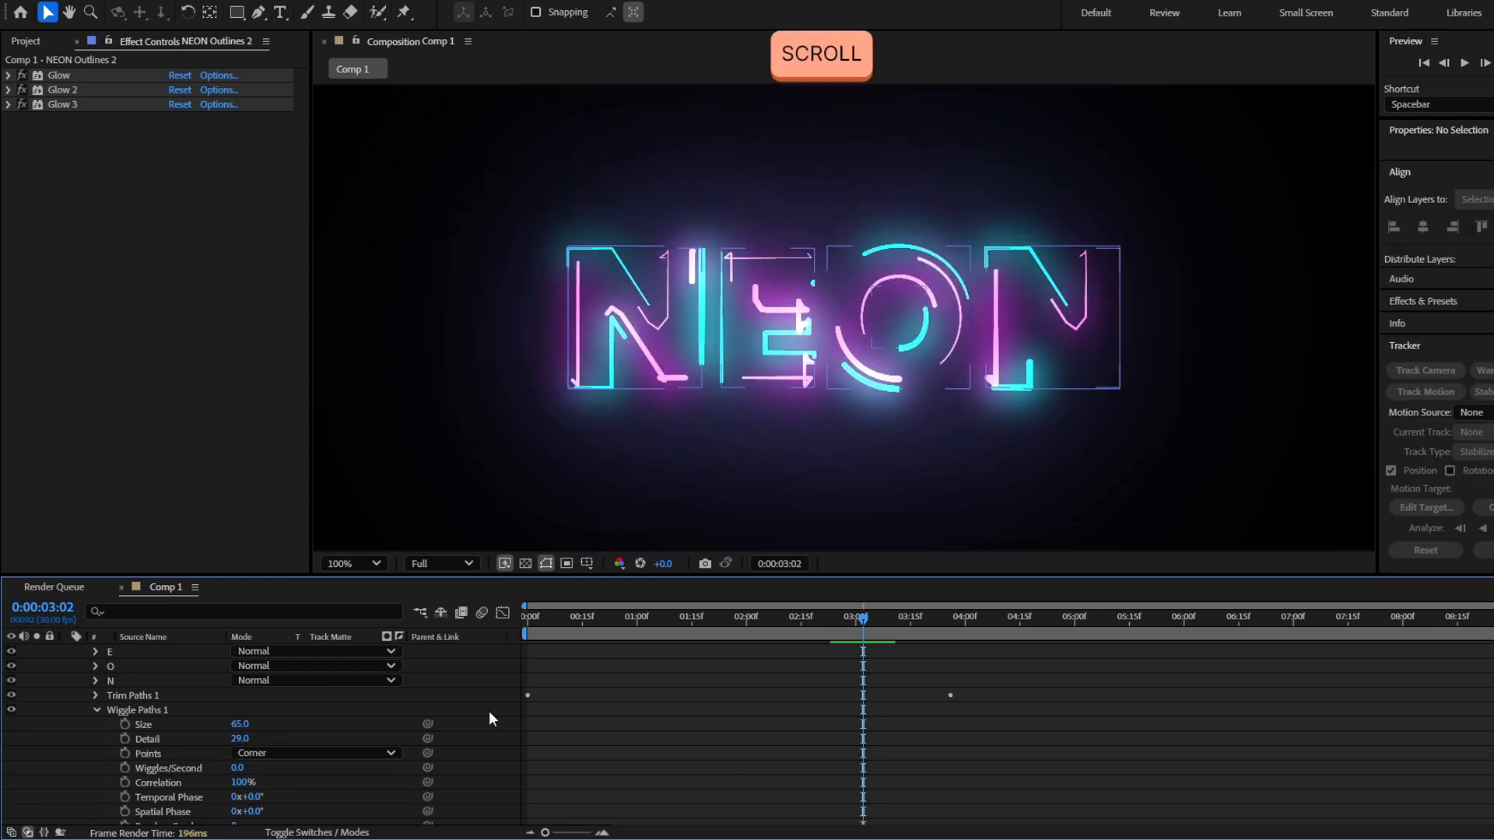
# Keyframe the Size of Wiggle Paths 1 at the very start of the timeline
pyautogui.click(165, 726)
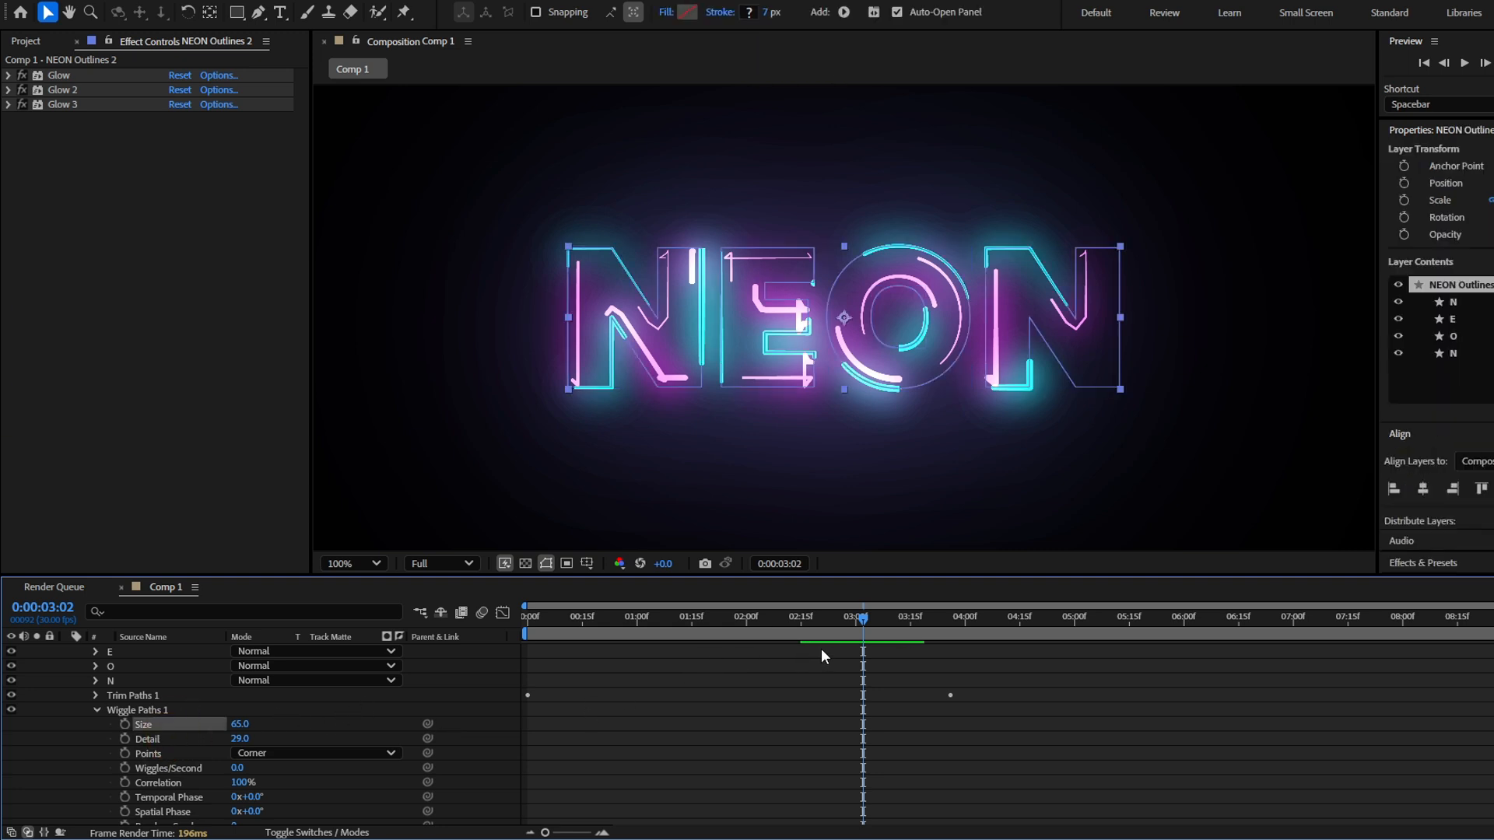
pyautogui.moveTo(823, 619); pyautogui.dragTo(507, 647)
pyautogui.press('capslock')
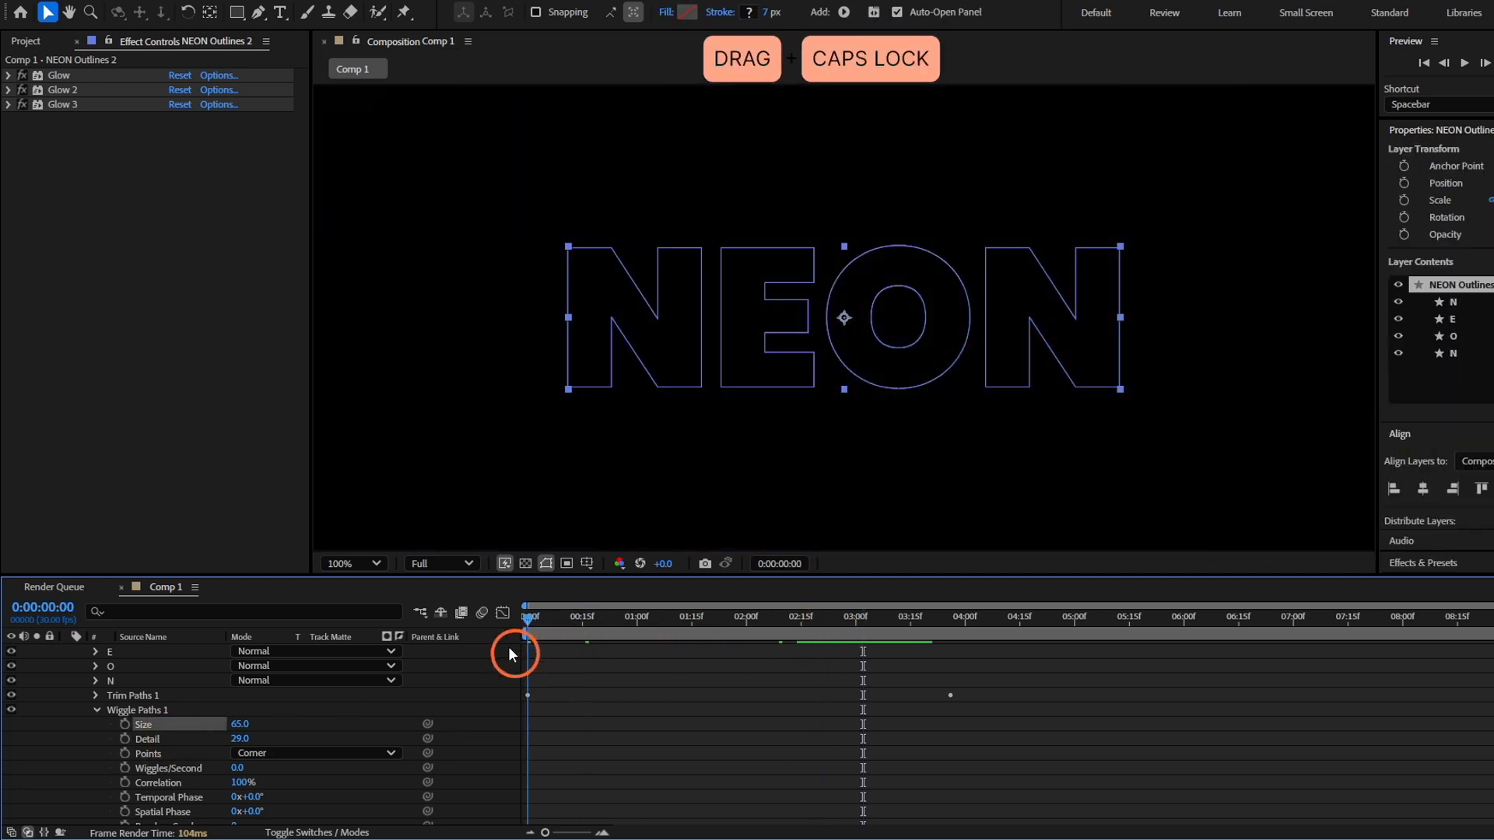
pyautogui.click(129, 723)
pyautogui.scroll(5, 926, 677)
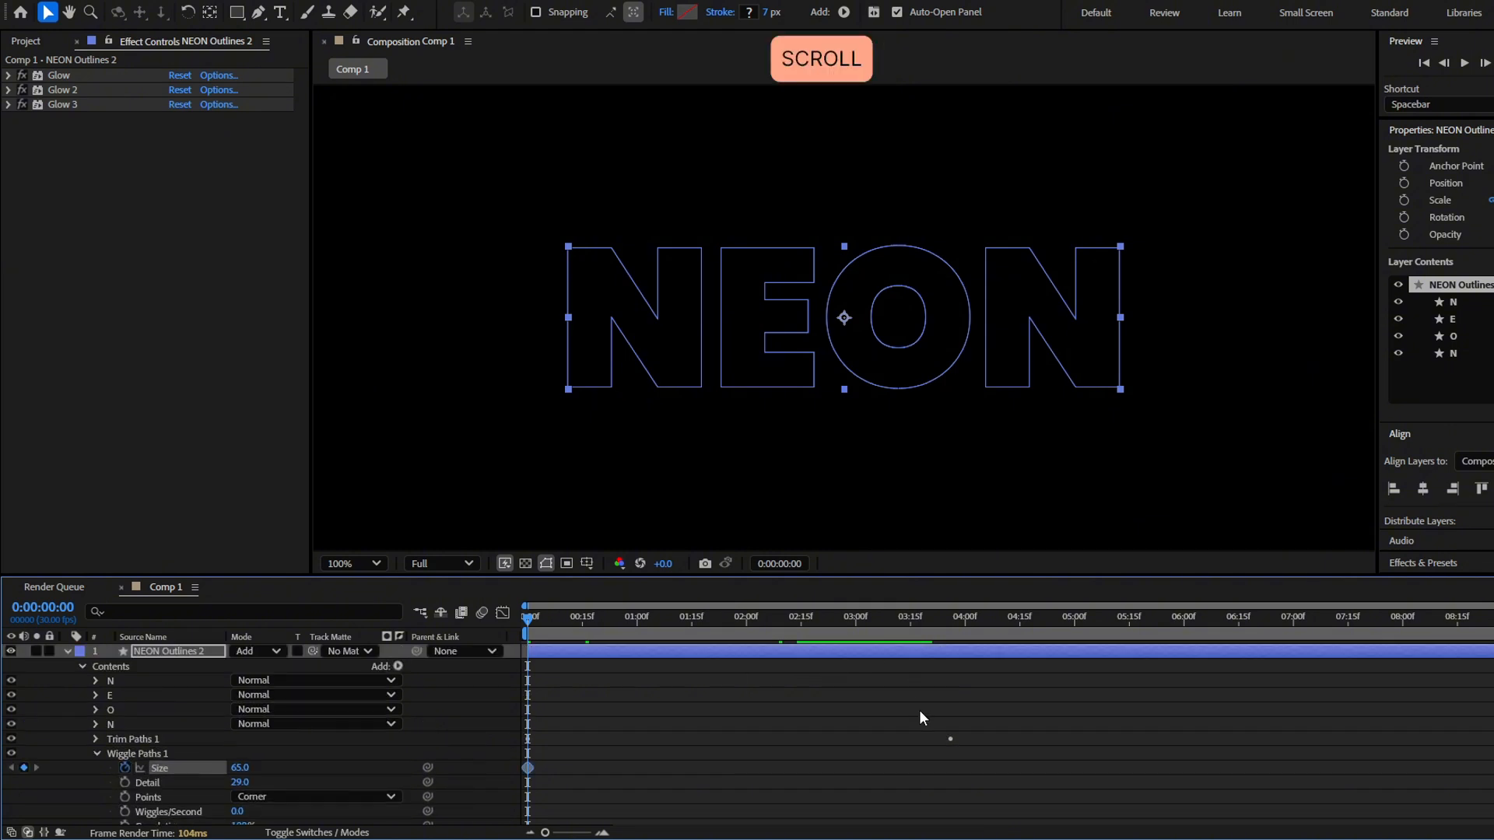
# Show only the NEON Outlines 2 layer's keyframed properties and set the wiggle Size to 0 at 5 seconds
pyautogui.press('u')
pyautogui.click(901, 621)
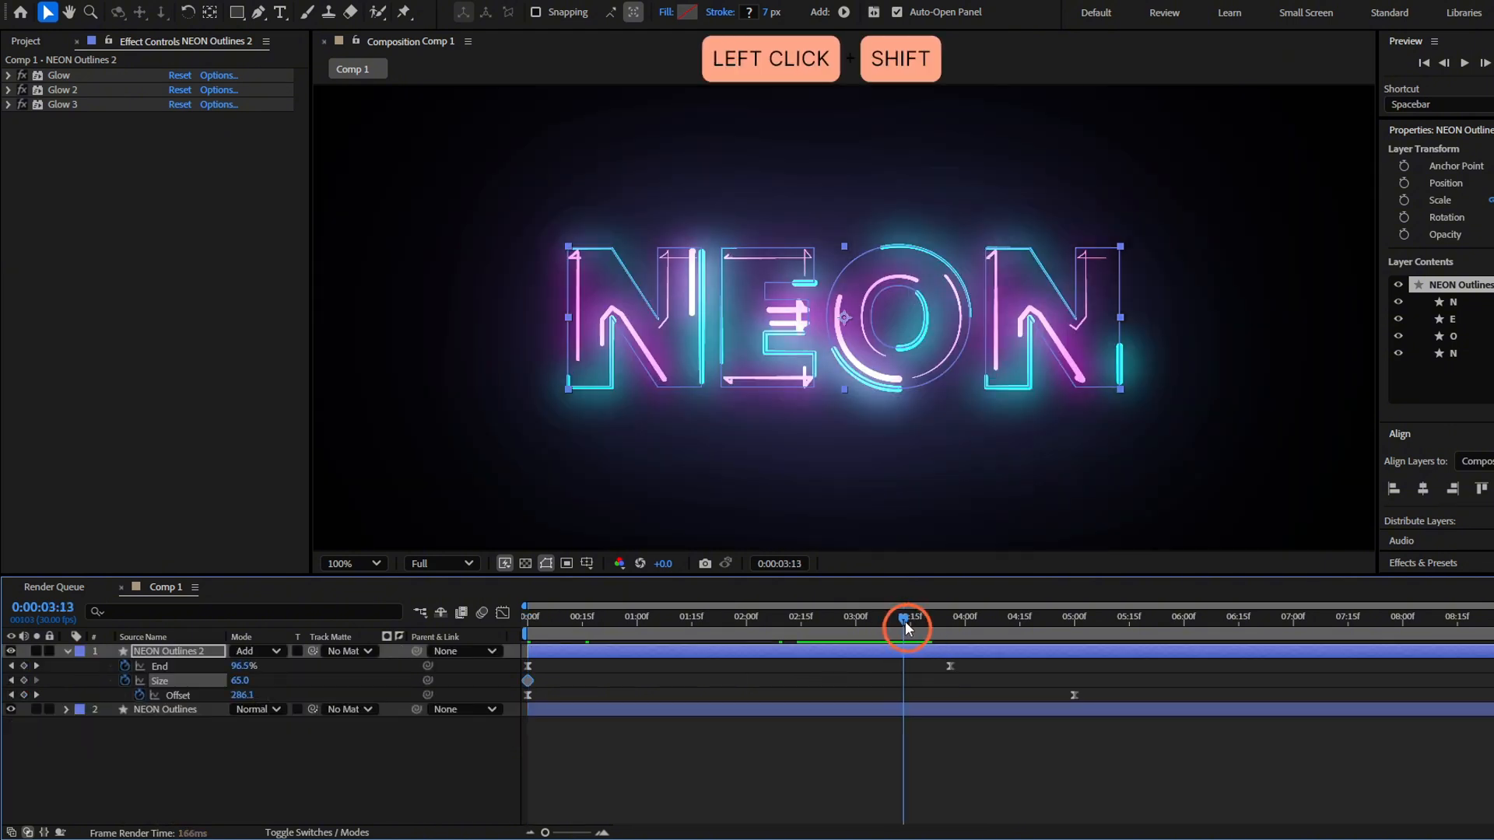
pyautogui.moveTo(904, 621); pyautogui.dragTo(1078, 665)
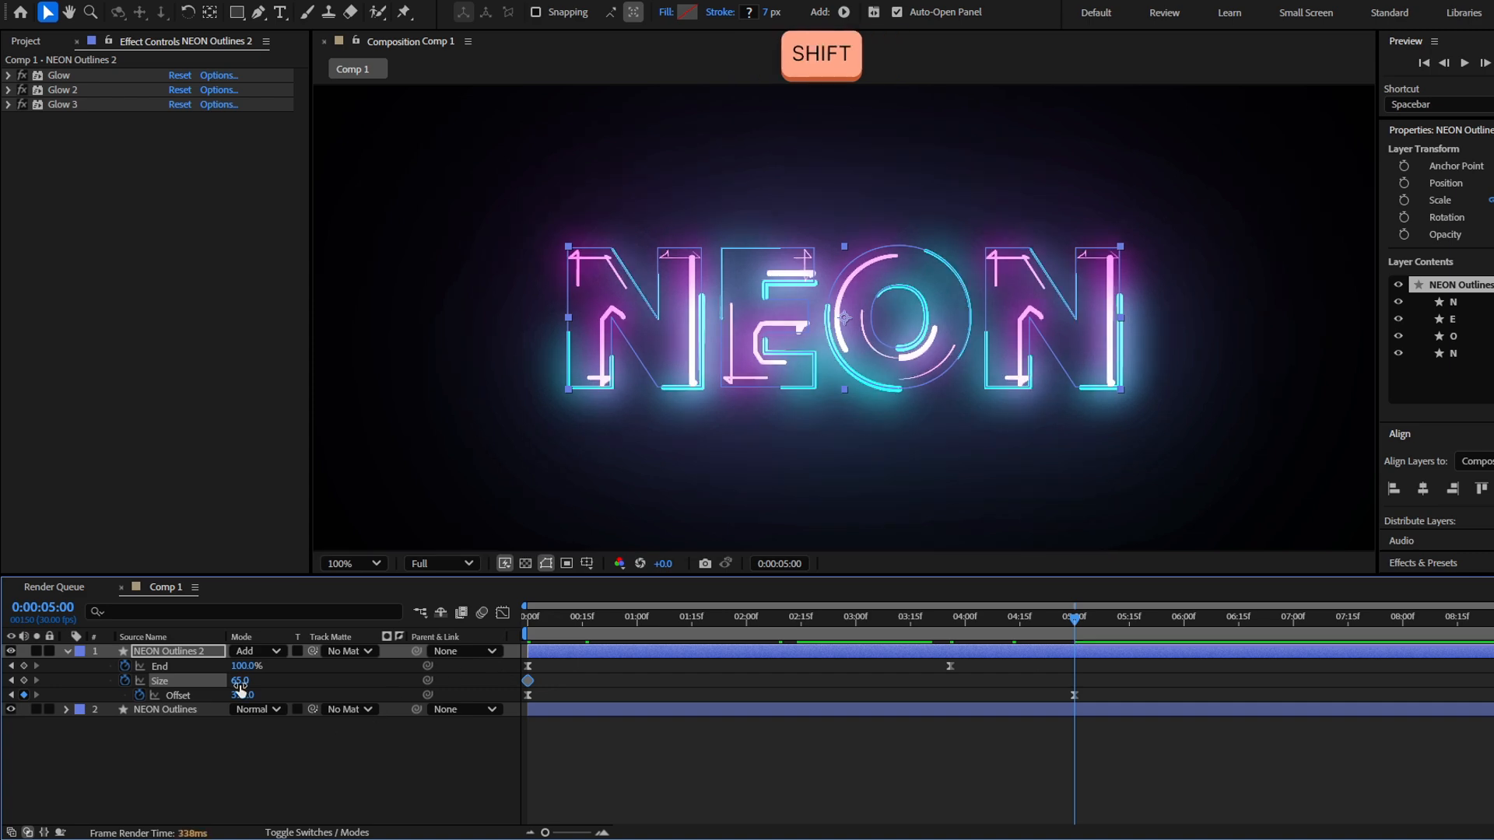
pyautogui.moveTo(239, 684); pyautogui.dragTo(171, 684)
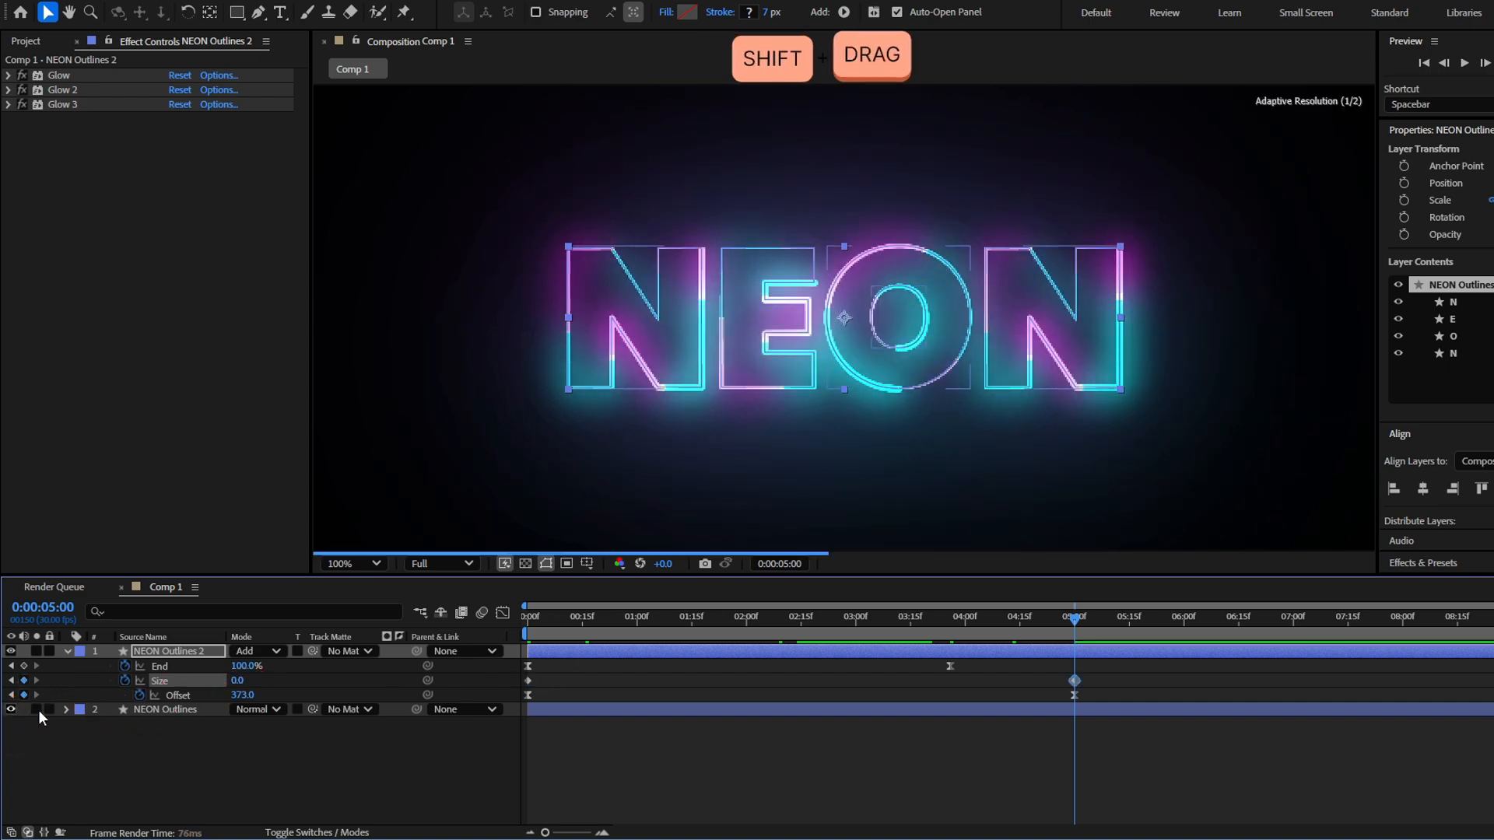
# Apply Easy Ease to both wiggle Size keyframes and preview the animation from the start
pyautogui.click(1155, 669)
pyautogui.moveTo(1102, 682); pyautogui.dragTo(429, 685)
pyautogui.press('F9')
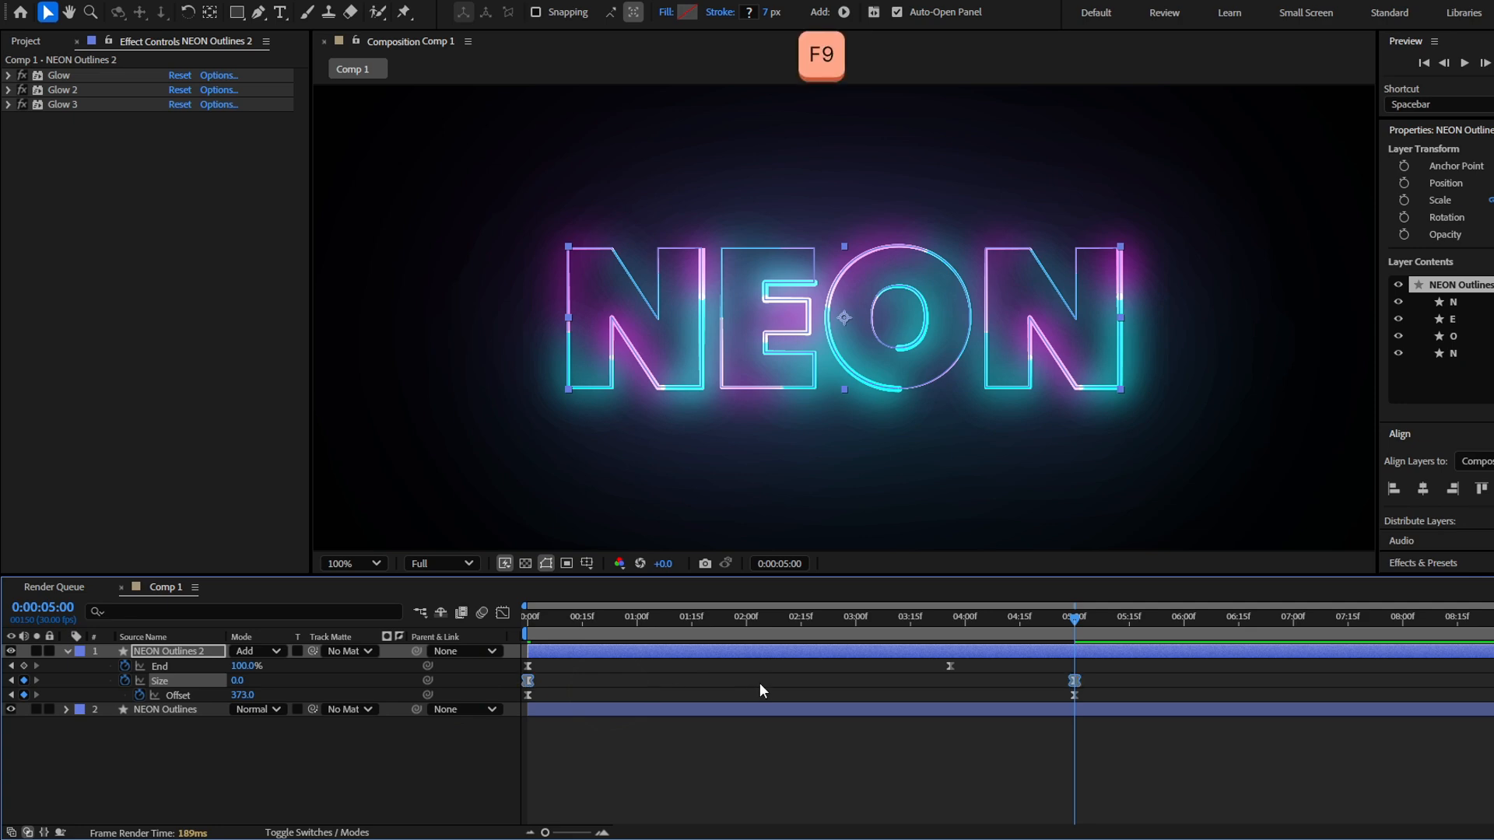
pyautogui.click(747, 685)
pyautogui.press('space')
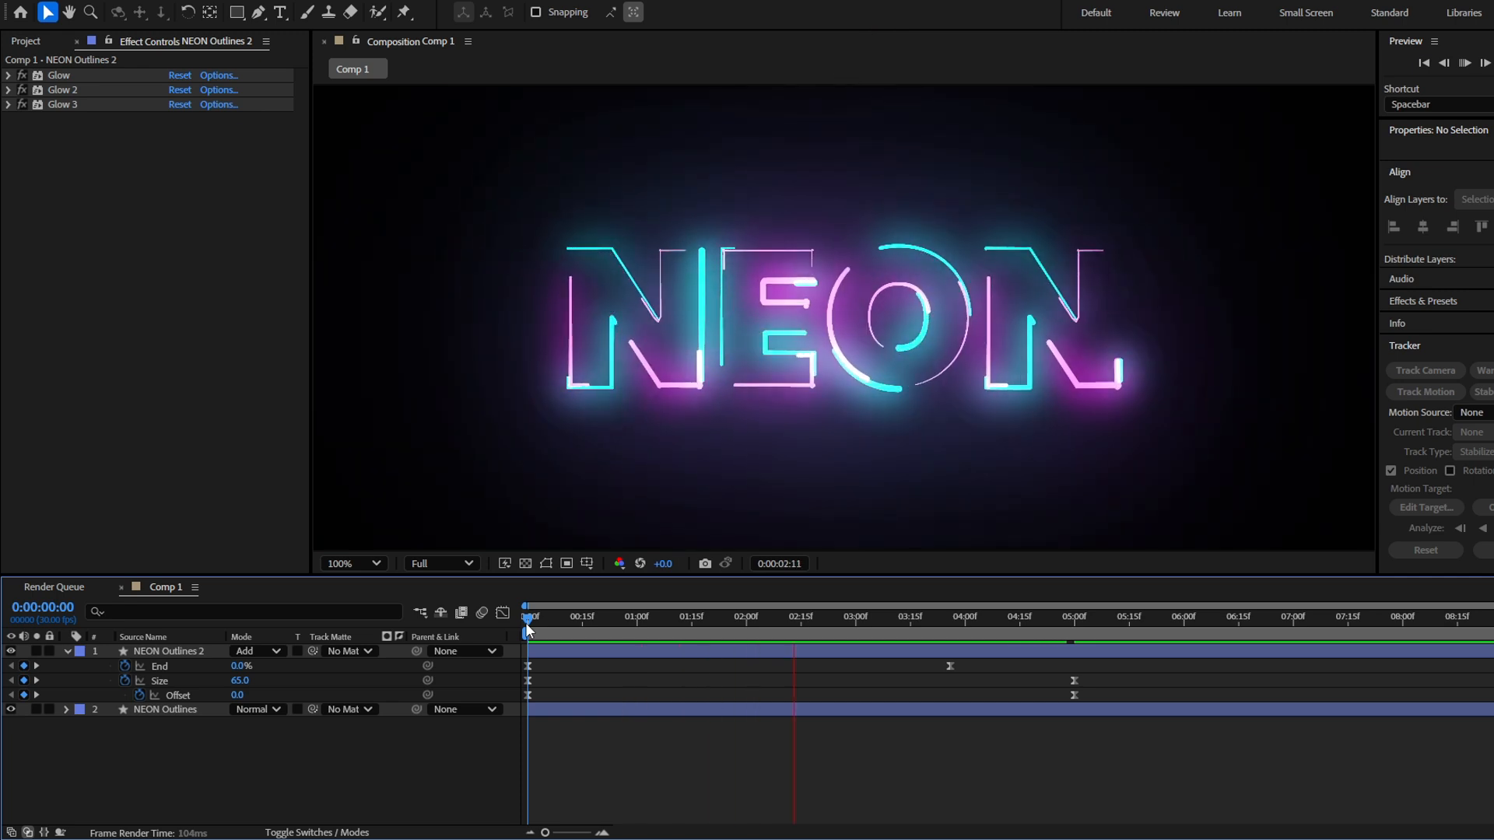
# Collapse the NEON Outlines 2 layer's properties and shift the layer about 3 frames later in time
pyautogui.moveTo(527, 623)
pyautogui.mouseDown()
pyautogui.moveTo(649, 638)
pyautogui.moveTo(456, 646)
pyautogui.mouseUp()
pyautogui.click(599, 652)
pyautogui.press('u')
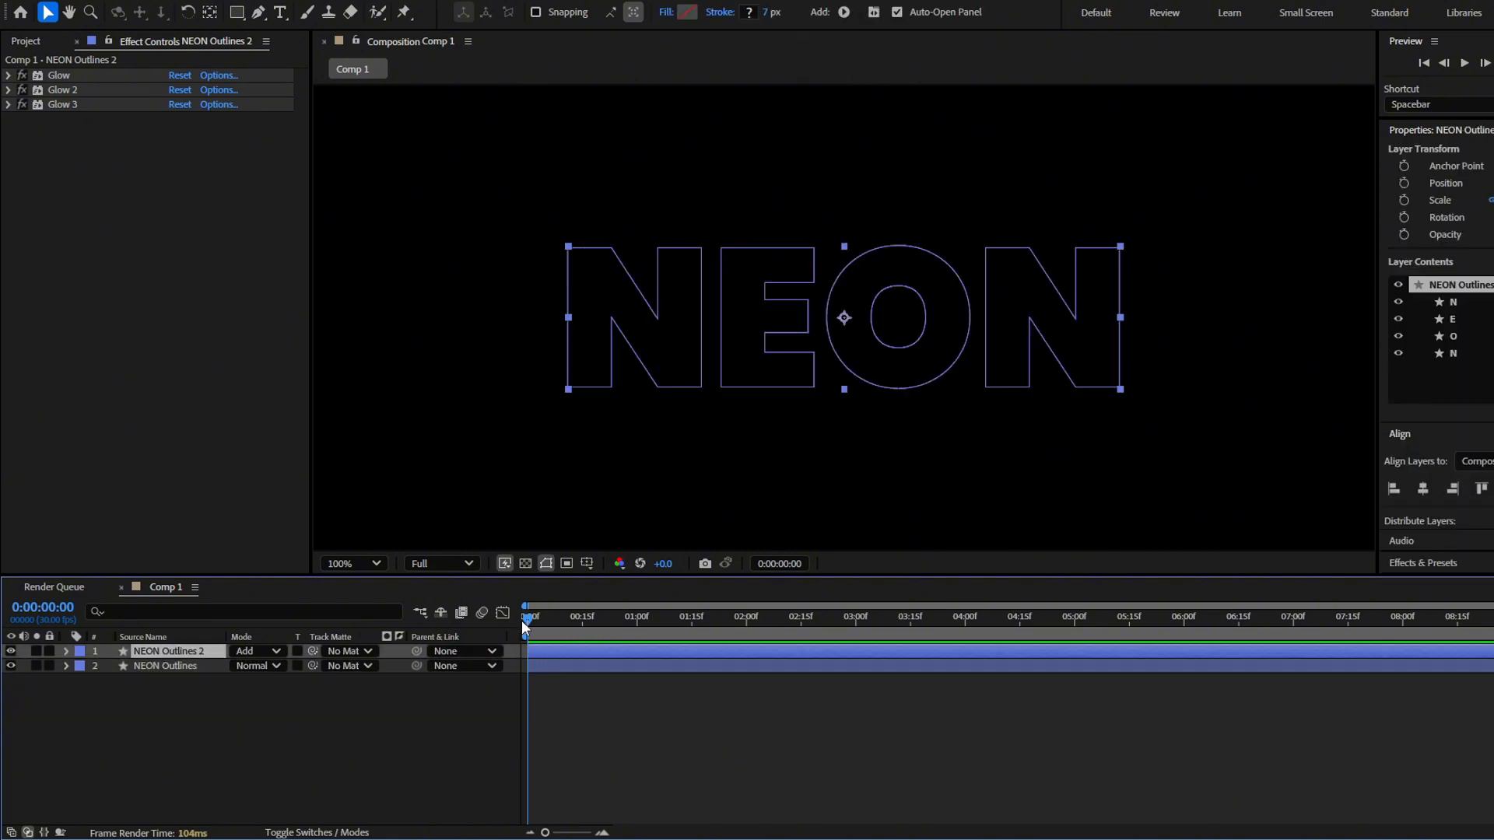
pyautogui.click(549, 649)
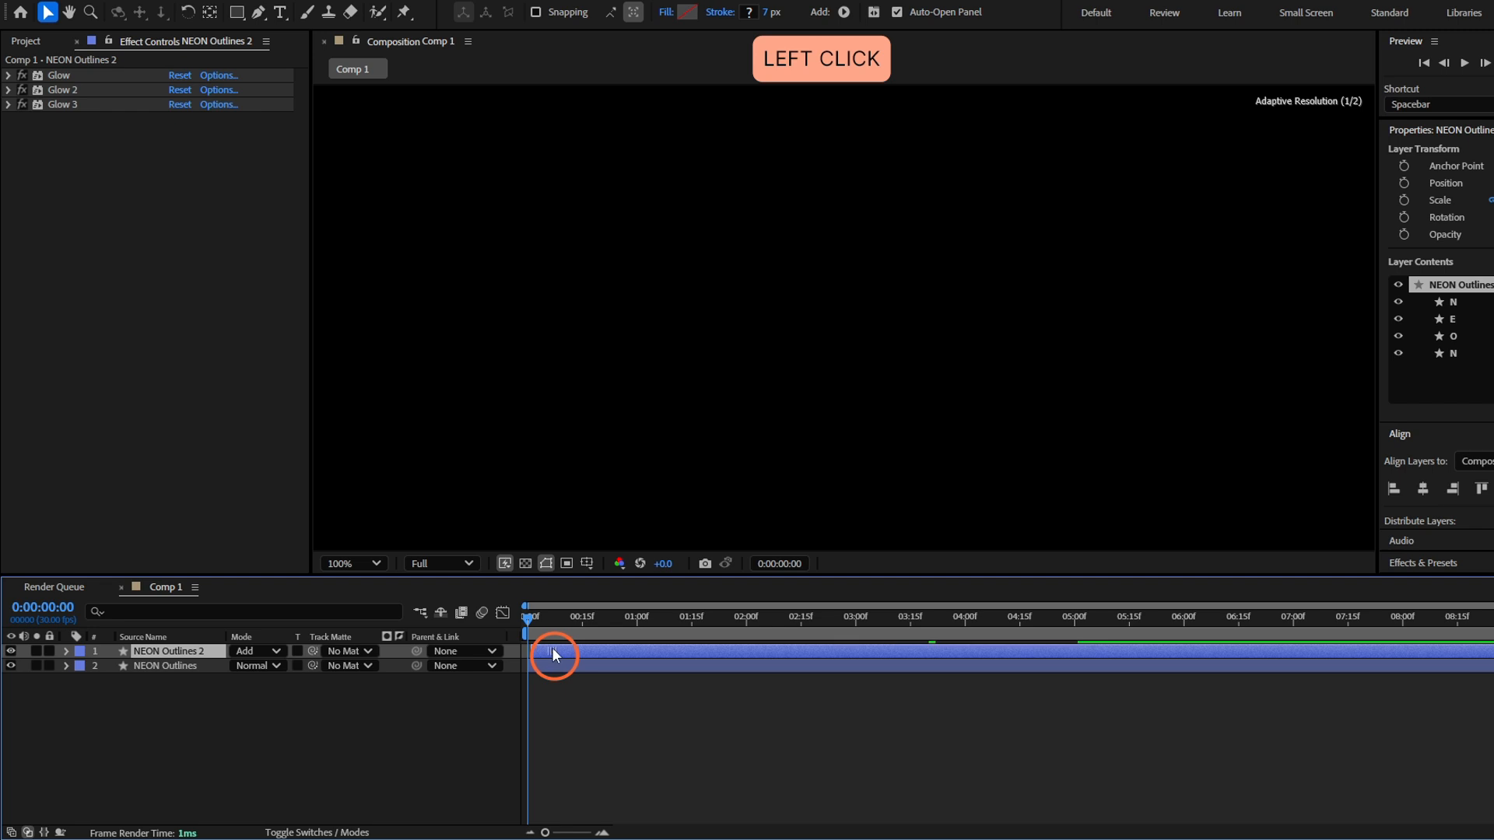
pyautogui.moveTo(529, 638); pyautogui.dragTo(804, 655)
pyautogui.click(801, 652)
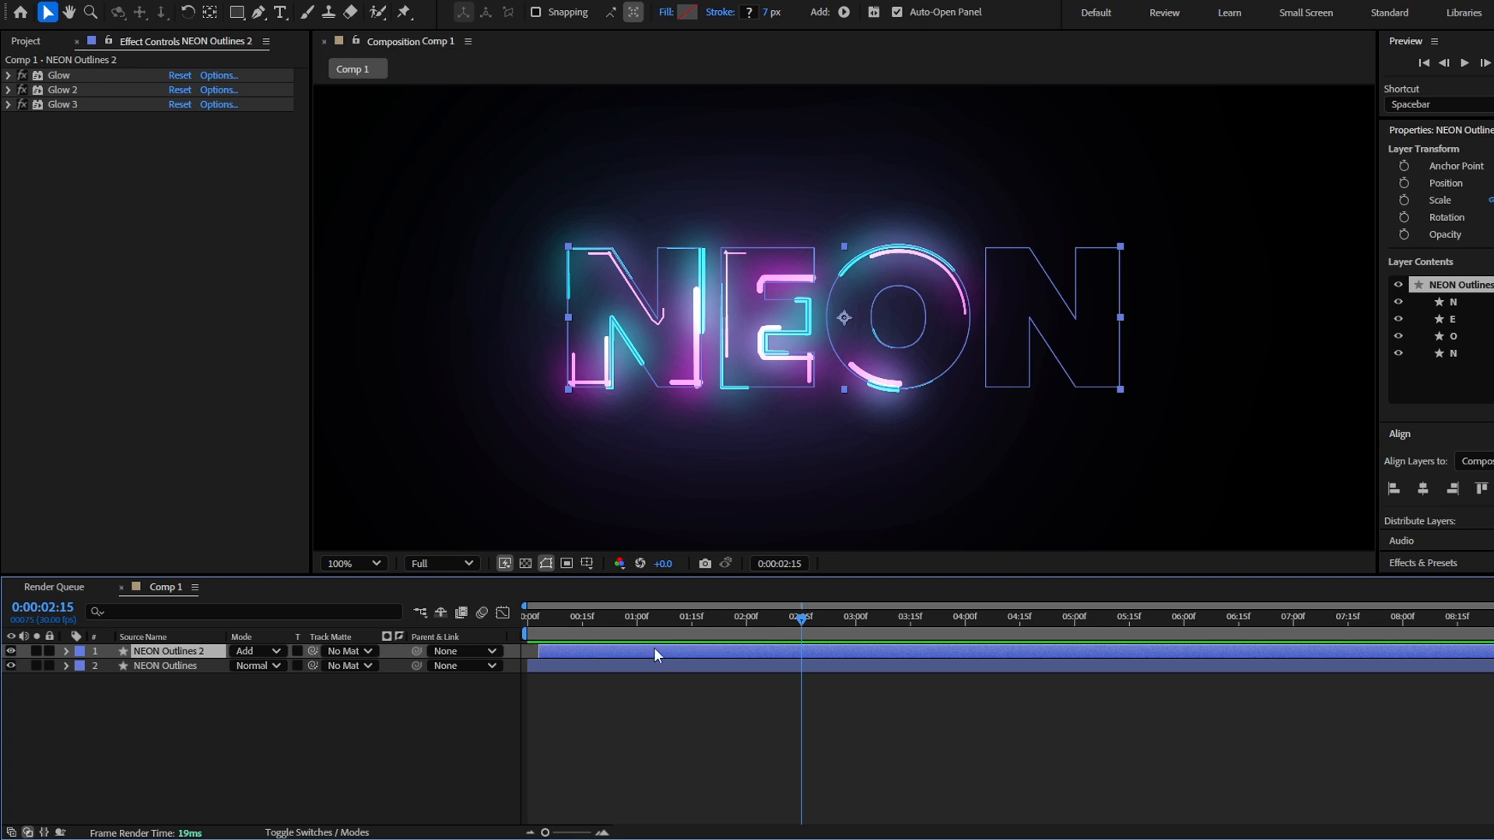
# Duplicate the NEON Outlines 2 layer and shift the copy about 3 more frames later
pyautogui.hotkey('ctrl', 'd')
pyautogui.click(565, 652)
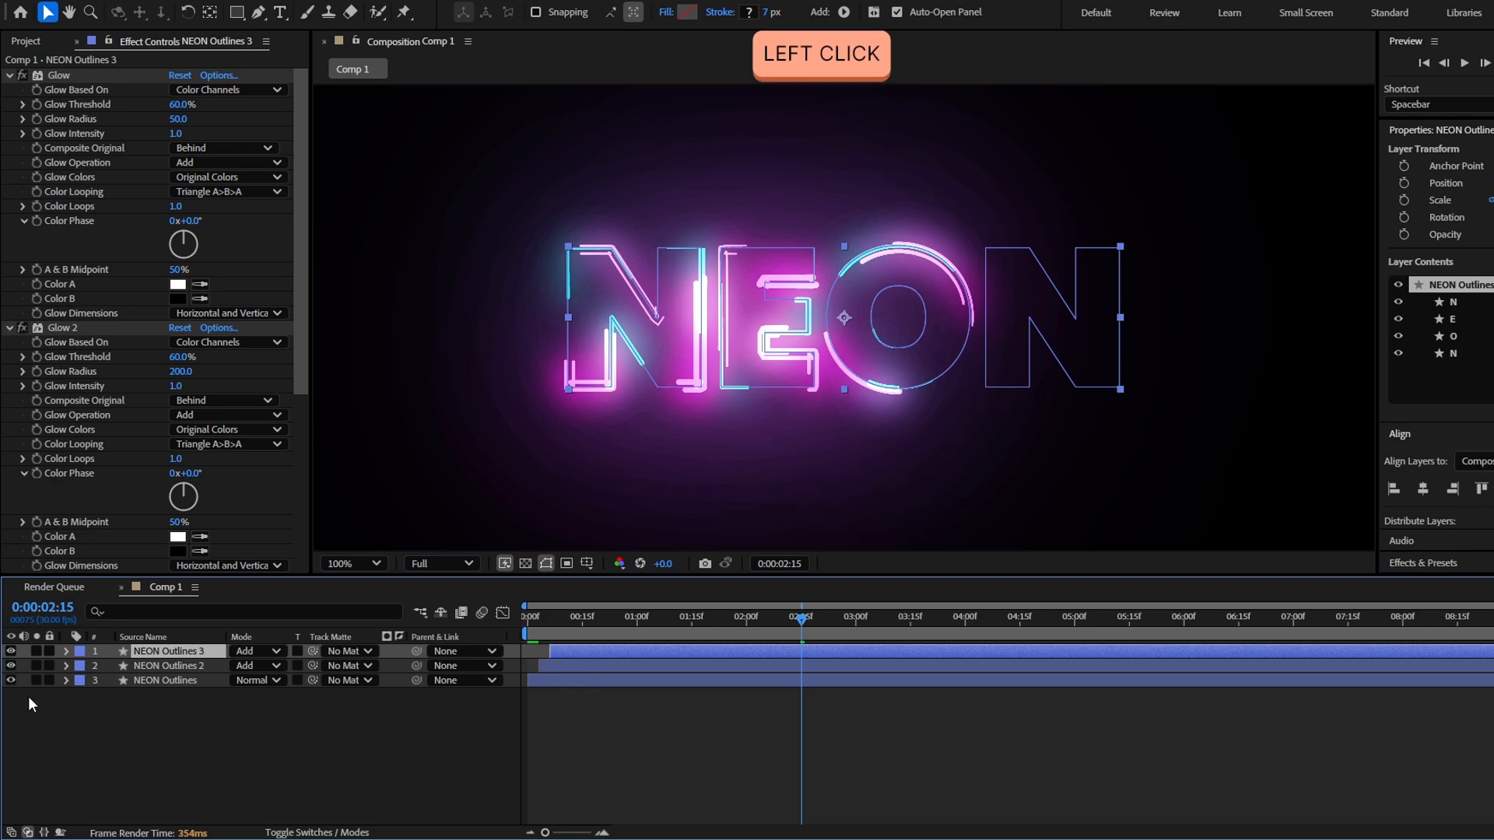
# Change the Stroke 1 color of the NEON Outlines 3 layer to a light violet-blue and preview the animation
pyautogui.click(66, 652)
pyautogui.click(81, 669)
pyautogui.scroll(-1, 95, 738)
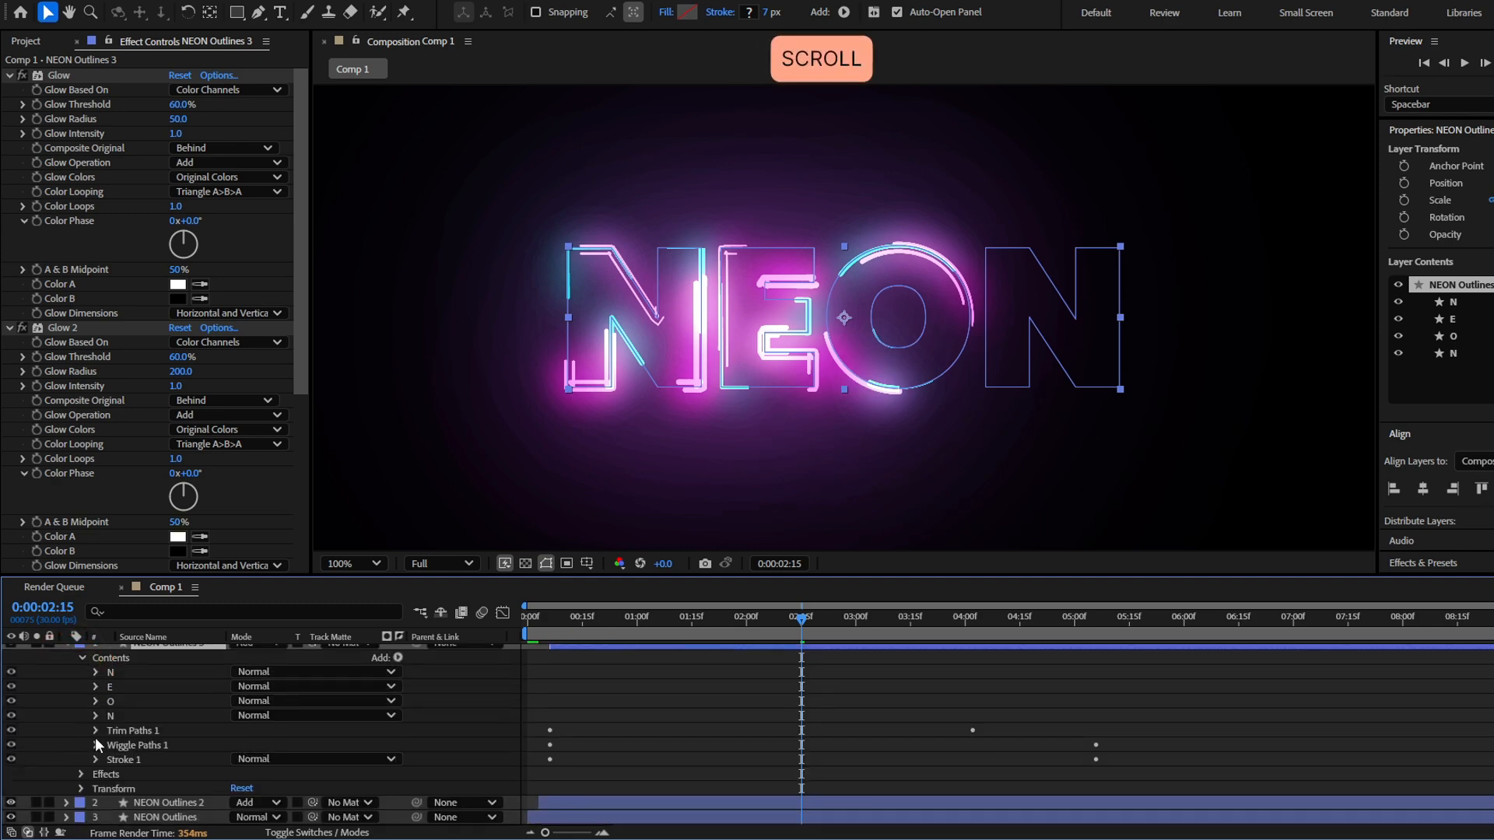
pyautogui.click(94, 760)
pyautogui.scroll(-3, 185, 705)
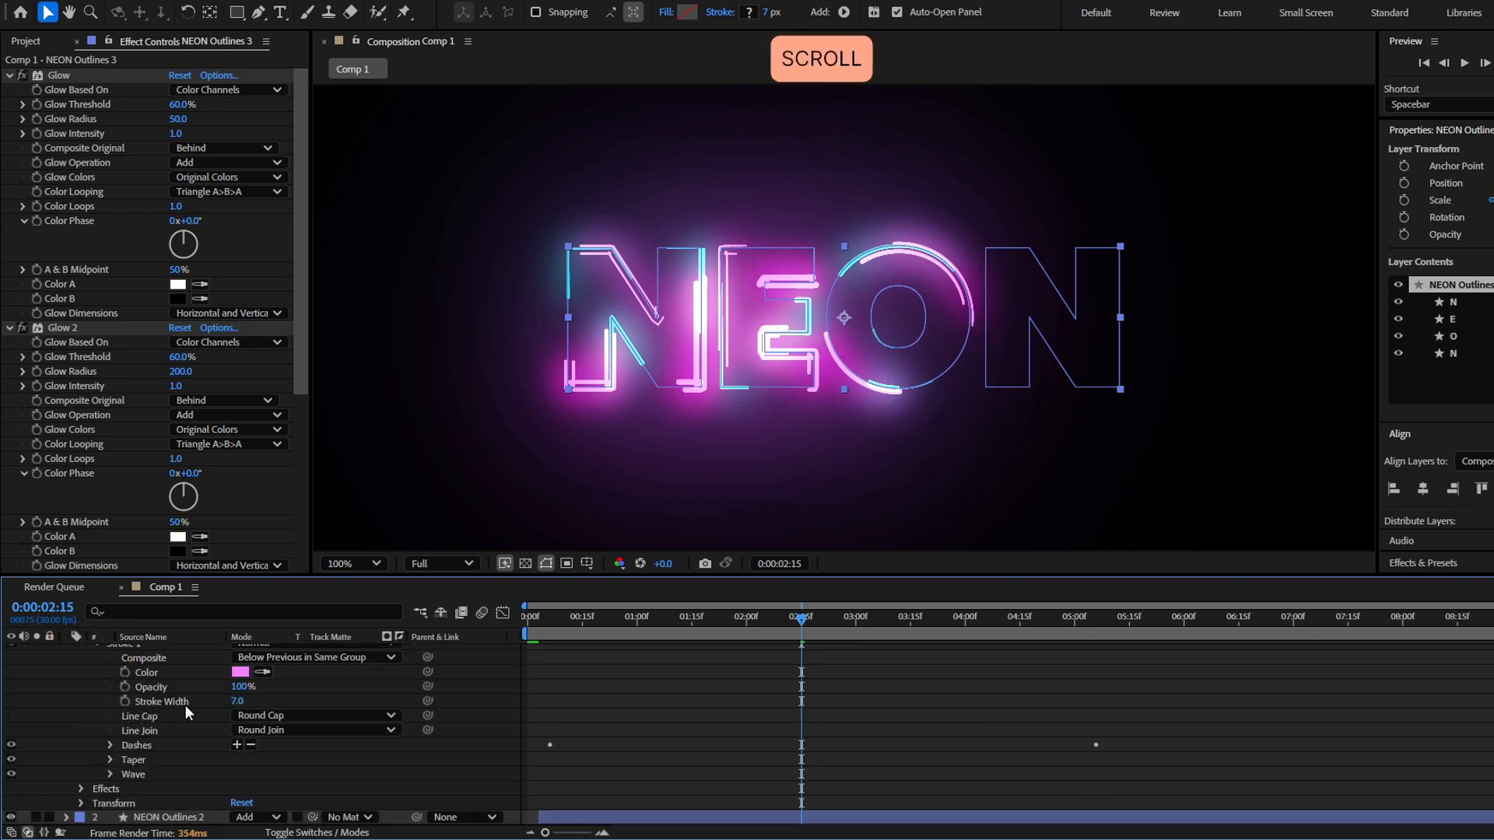
pyautogui.click(240, 672)
pyautogui.press('space')
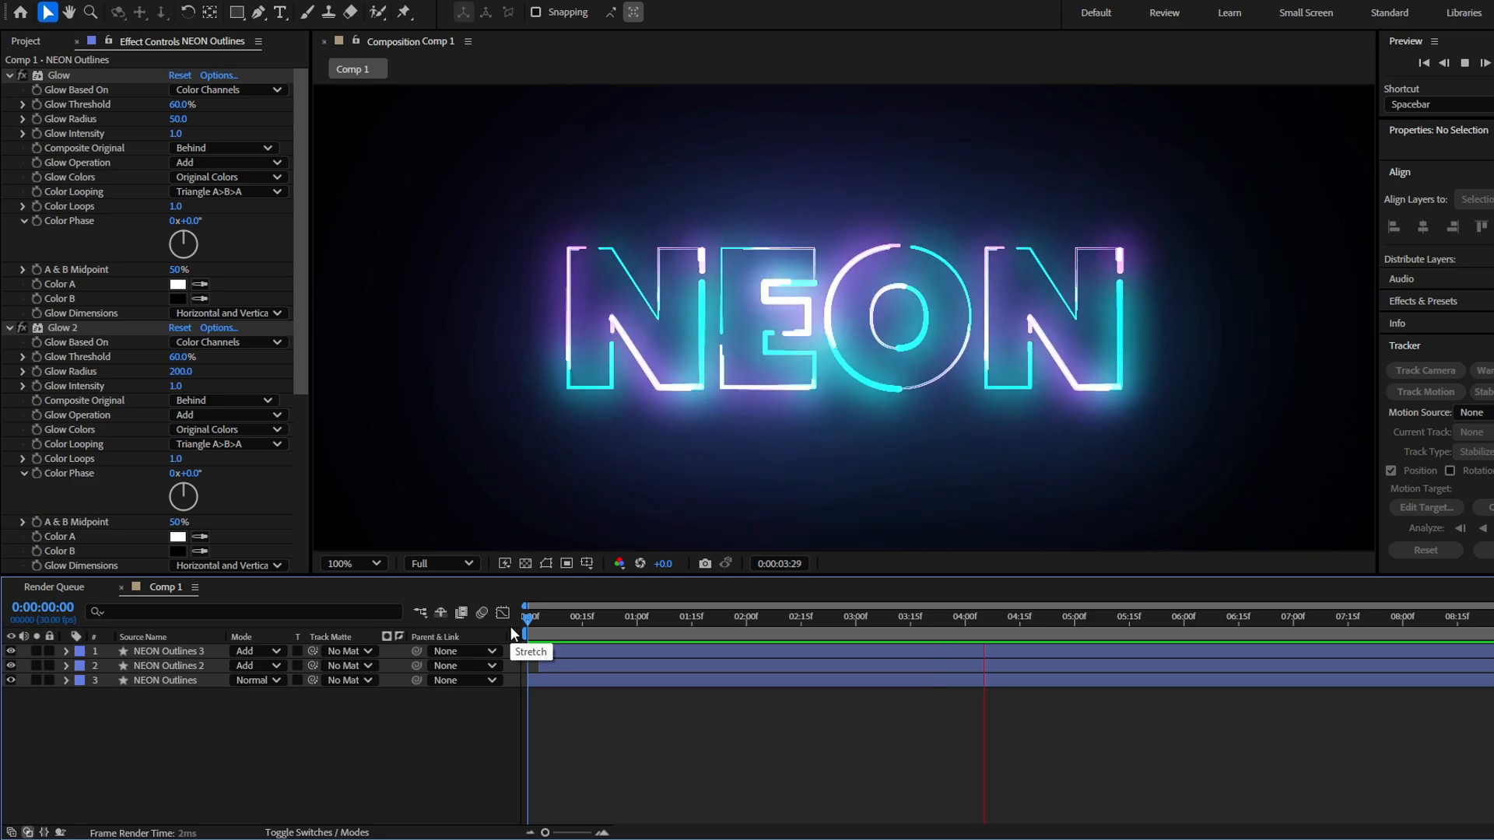
# Try to set the overall stroke width of the NEON Outlines 2 layer to 5 px
pyautogui.moveTo(528, 693); pyautogui.dragTo(848, 692)
pyautogui.click(745, 665)
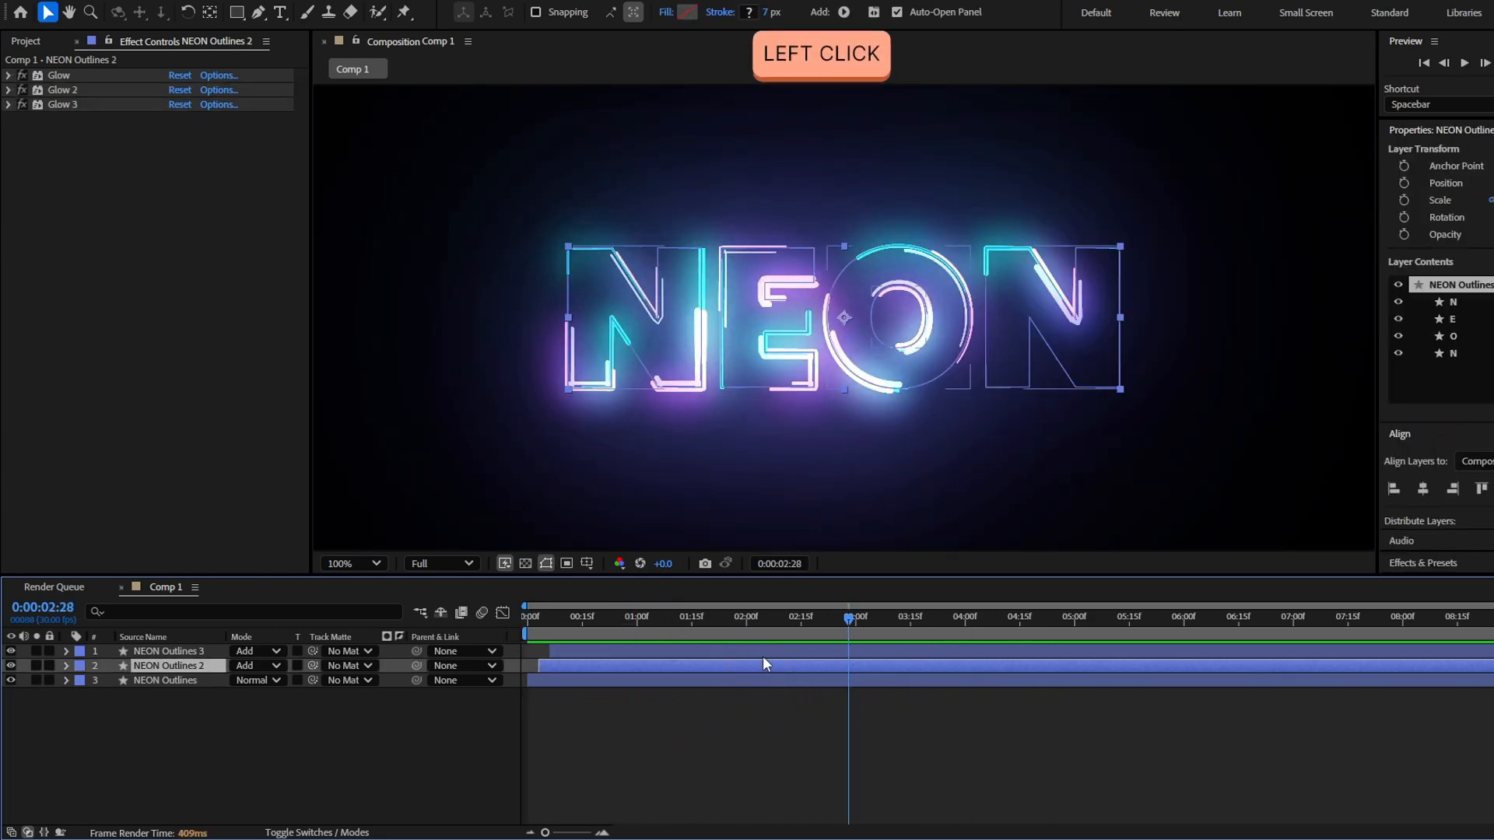
pyautogui.press('shift')
pyautogui.click(771, 11)
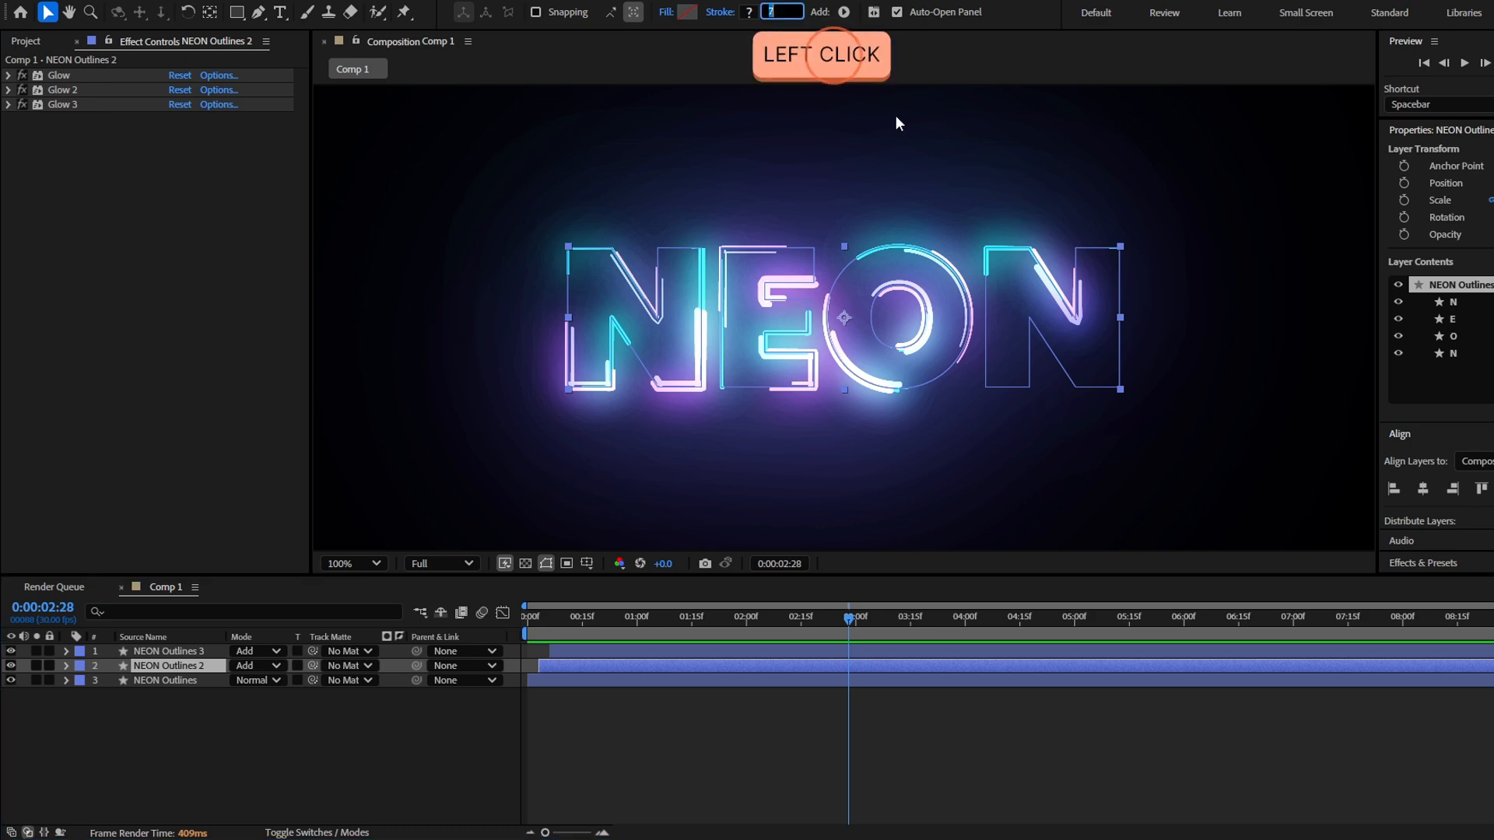
pyautogui.write('5')
pyautogui.press('Return')
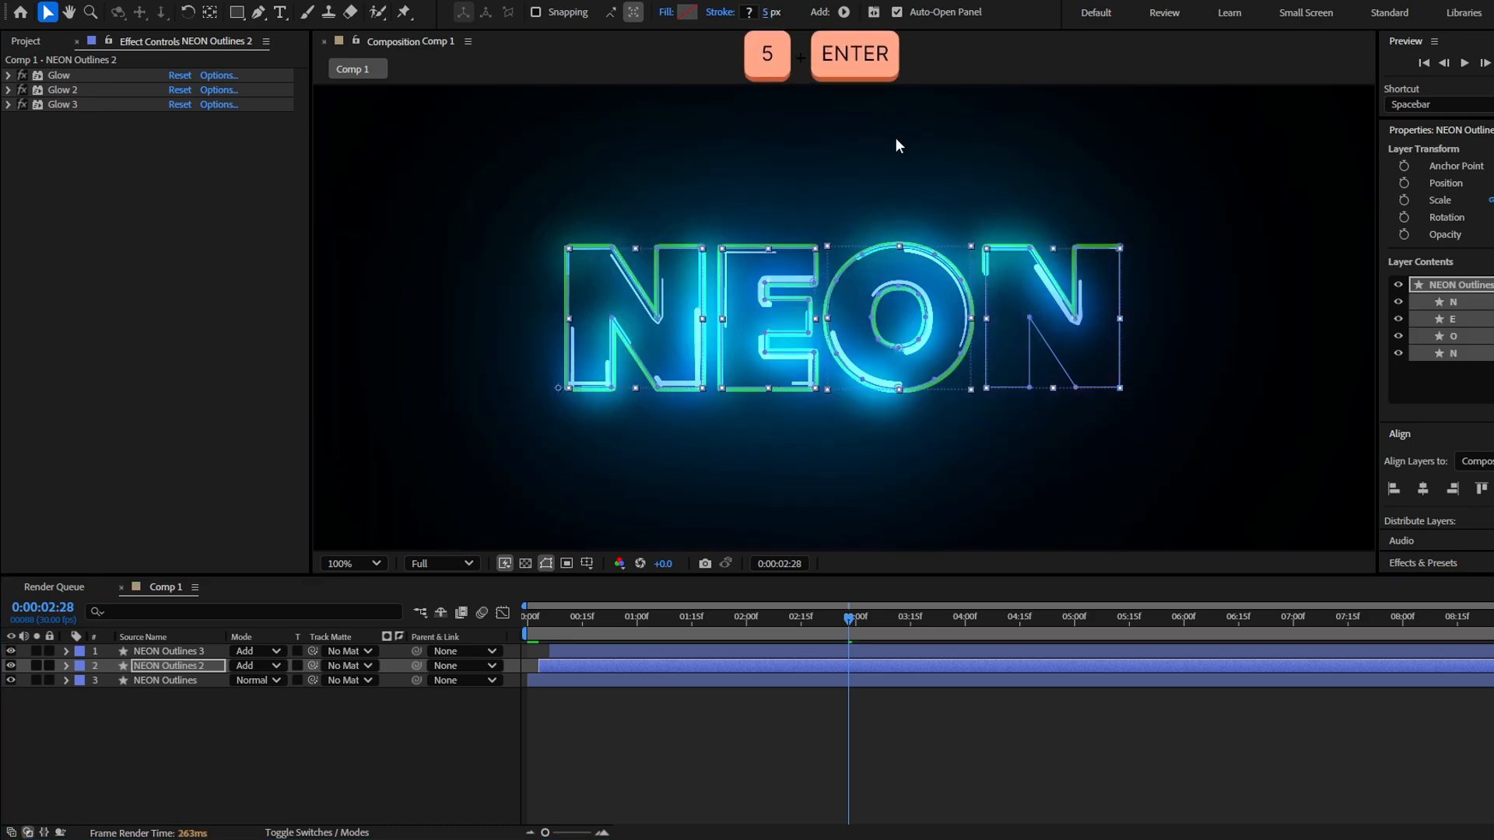
# Reduce the Stroke Width in Stroke 1 of the NEON Outlines 2 layer
pyautogui.click(68, 664)
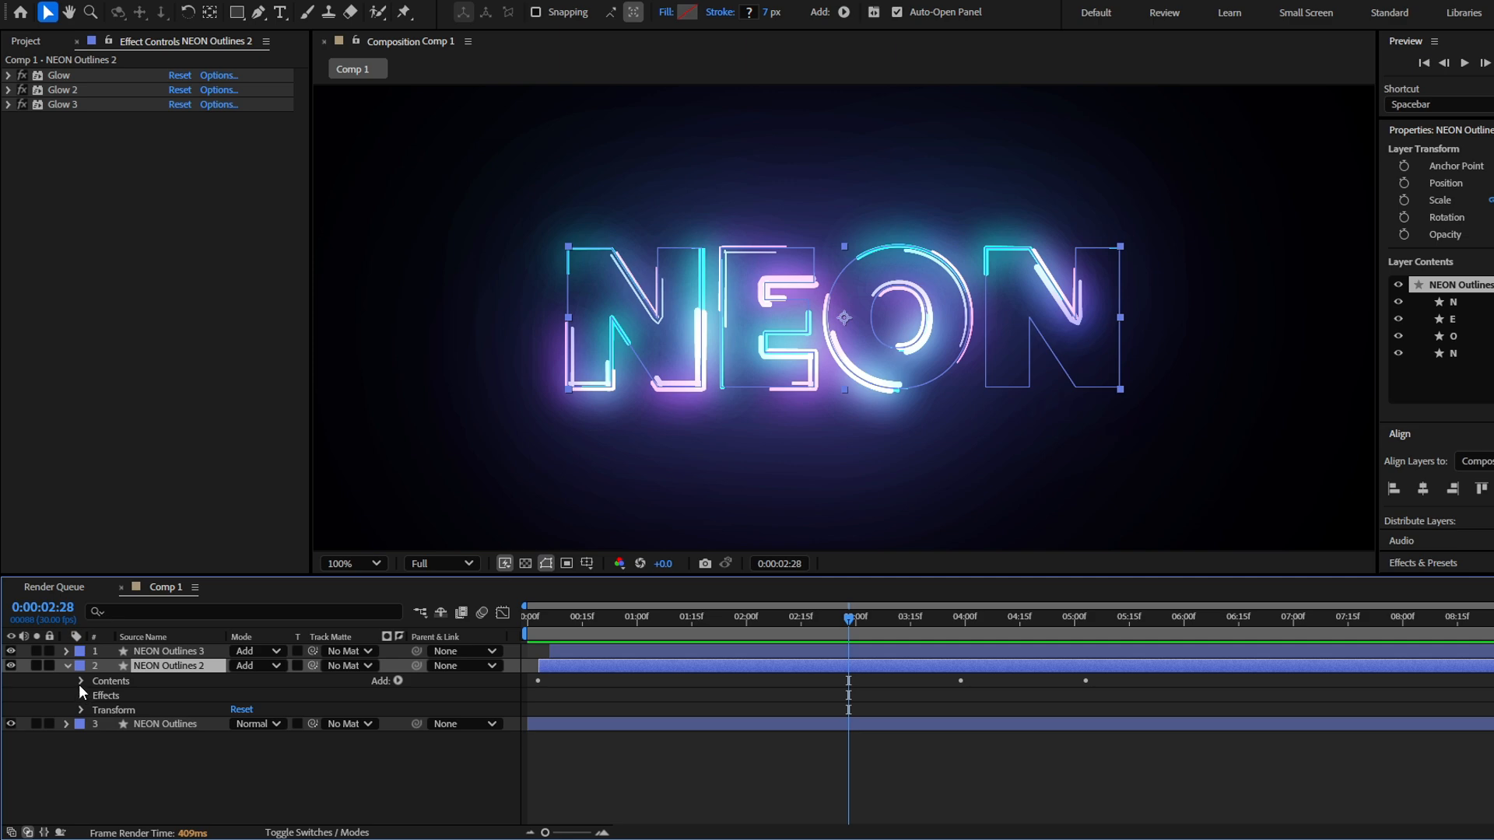
pyautogui.click(80, 682)
pyautogui.scroll(-1, 80, 696)
pyautogui.click(95, 774)
pyautogui.scroll(-3, 95, 769)
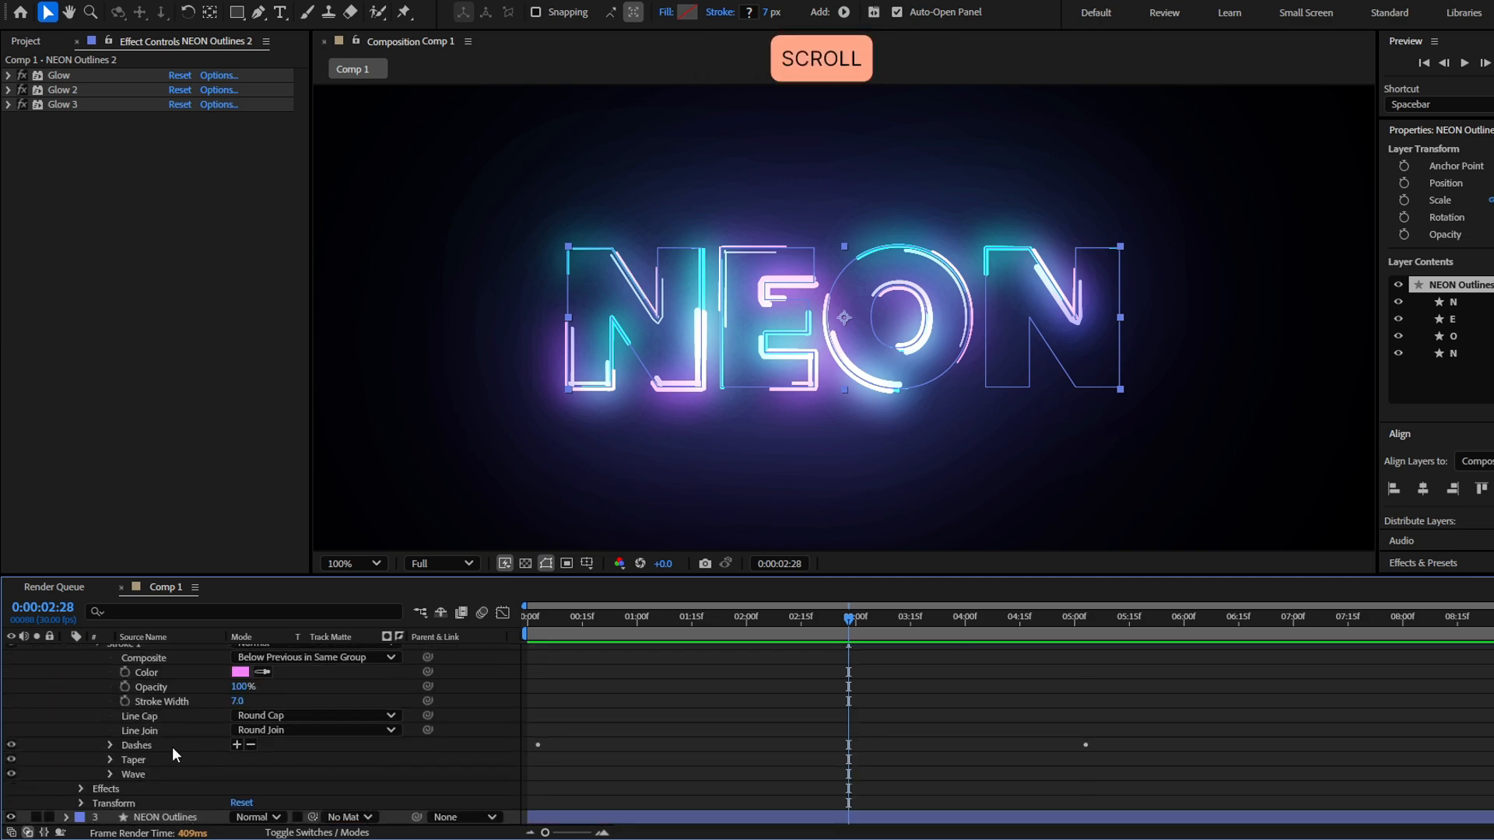
pyautogui.moveTo(239, 704); pyautogui.dragTo(231, 703)
pyautogui.hotkey('ctrl', 'z')
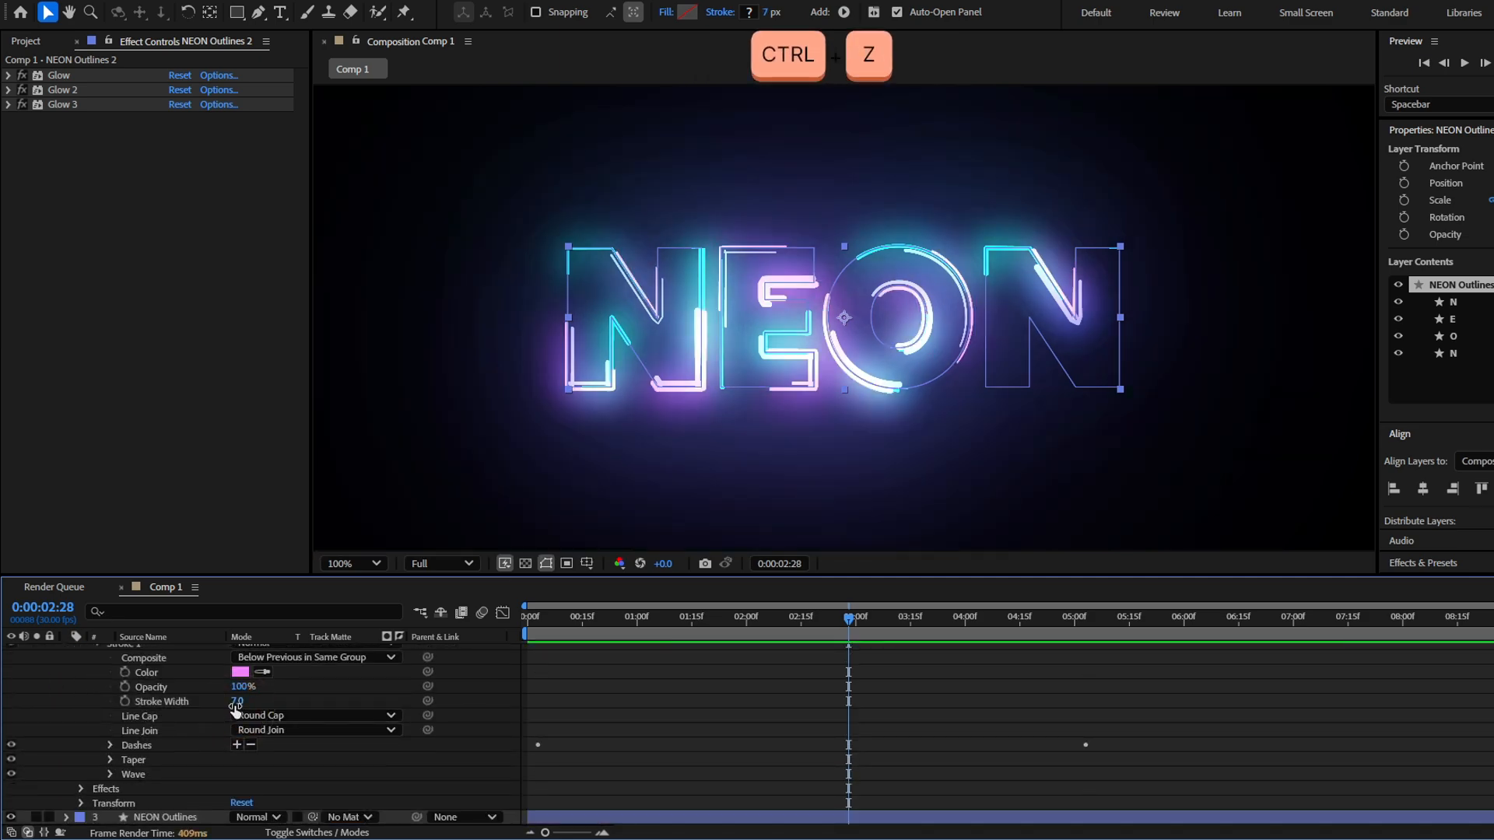
pyautogui.press('F2')
pyautogui.scroll(4, 440, 690)
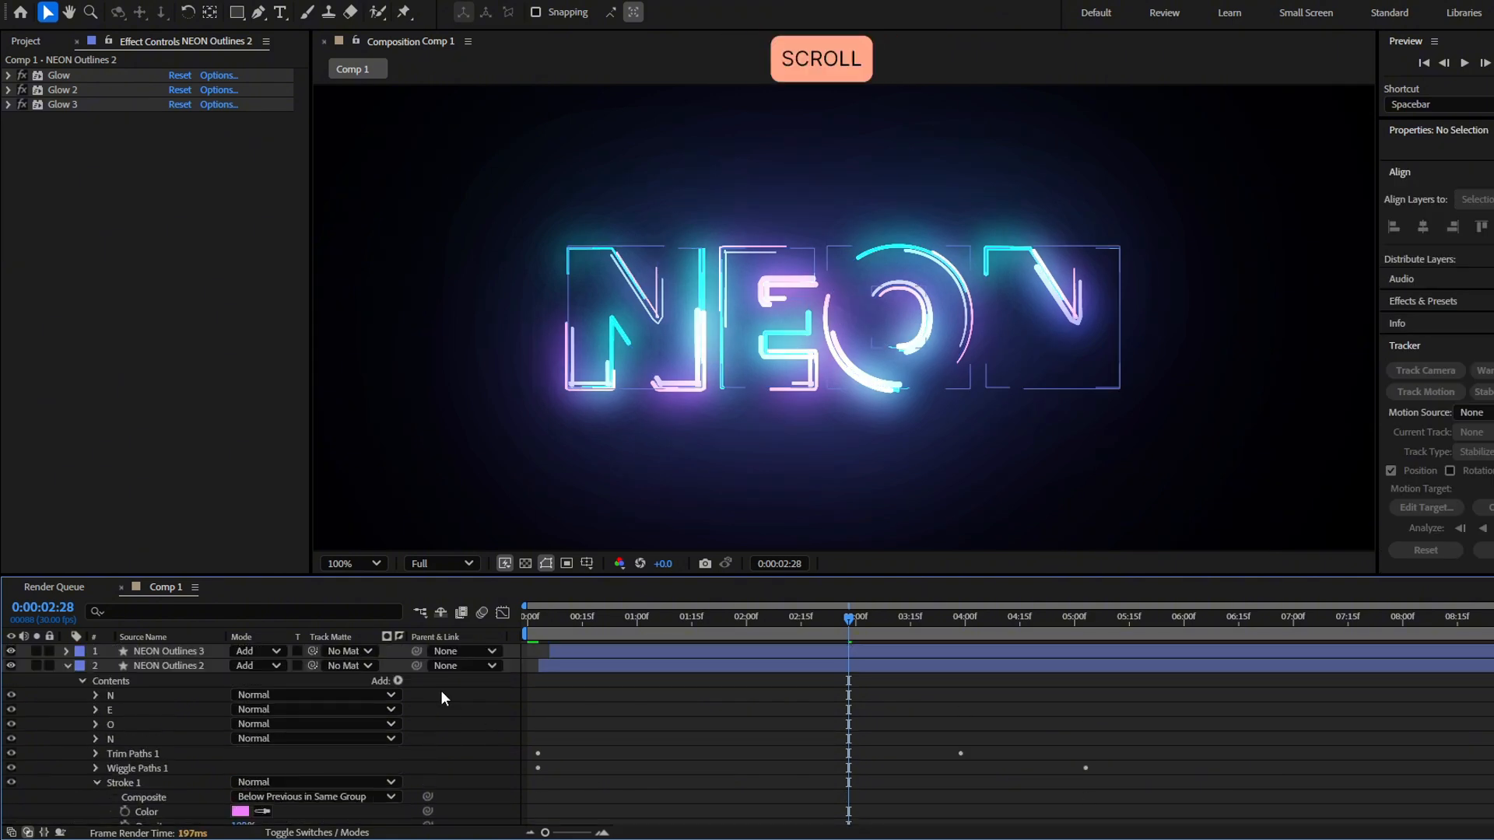
# Set the Stroke Width in Stroke 1 of the NEON Outlines 3 layer to 5
pyautogui.click(64, 651)
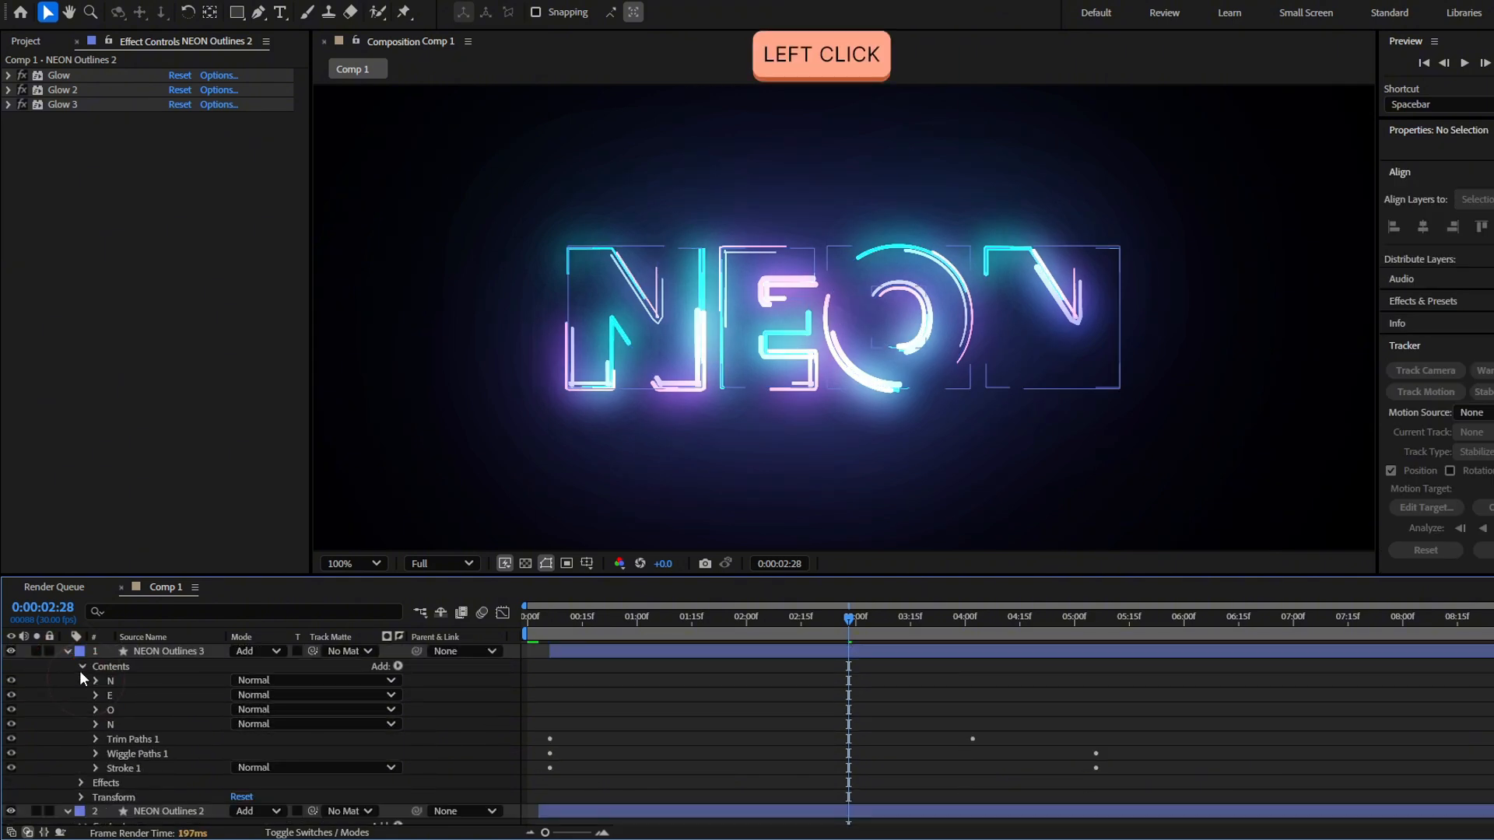
pyautogui.click(95, 768)
pyautogui.scroll(-3, 142, 761)
pyautogui.click(721, 729)
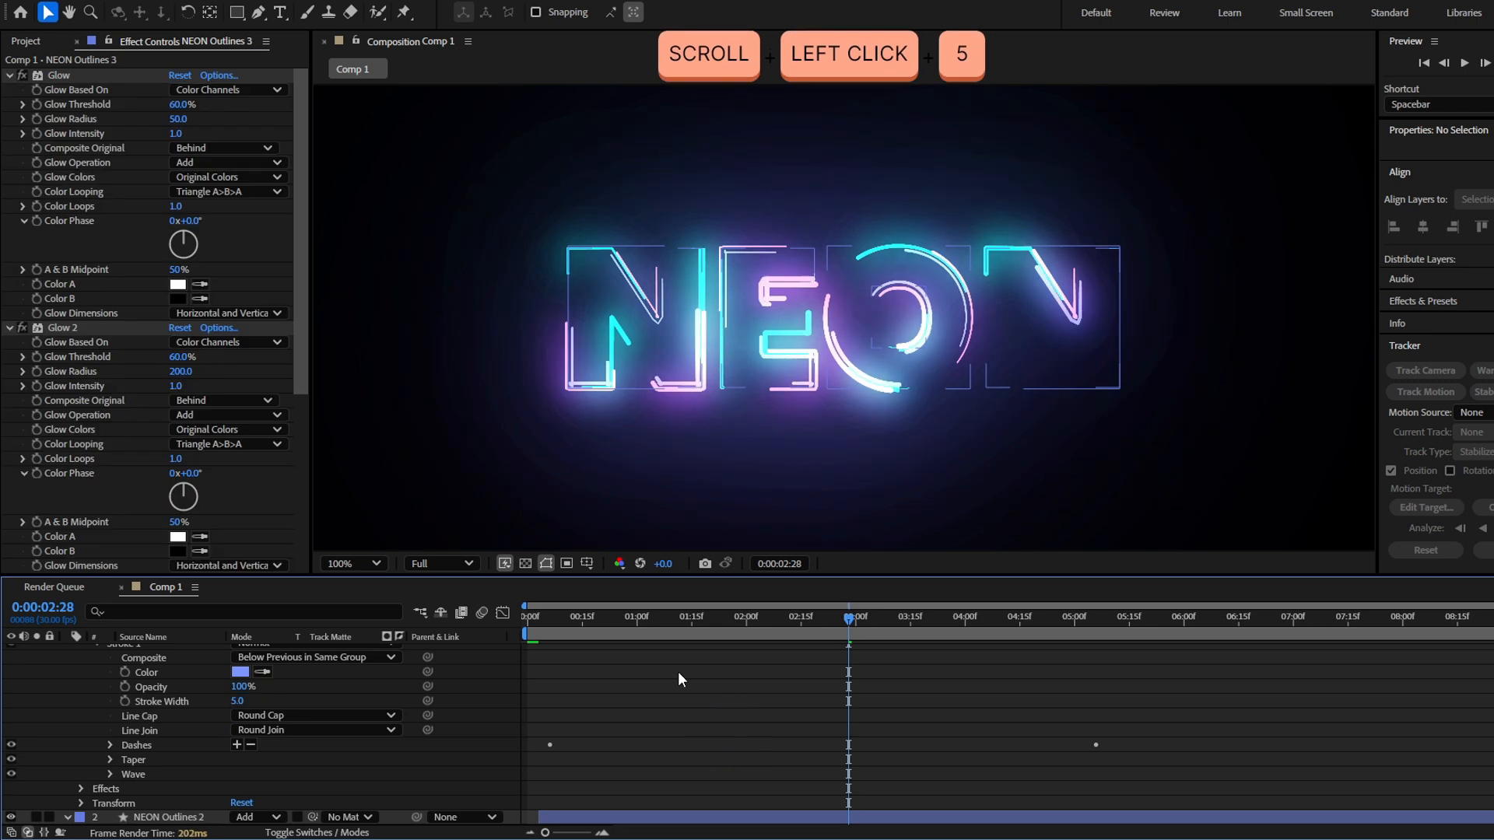
# Collapse the NEON Outlines 3 layer's properties and scrub the end of the animation, stopping at 0:00:04:18
pyautogui.press('u')
pyautogui.moveTo(849, 618); pyautogui.dragTo(1219, 619)
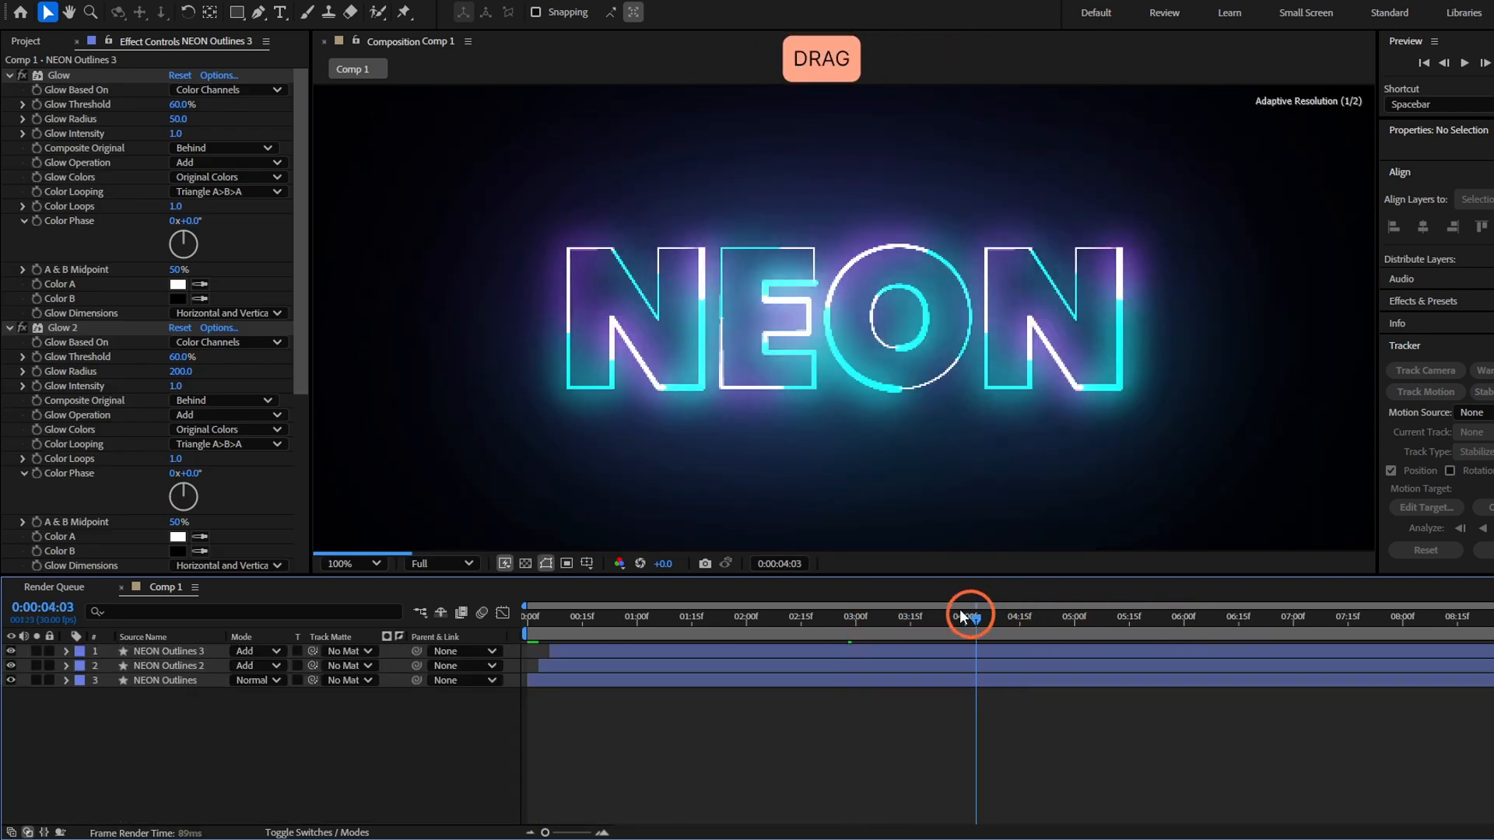
pyautogui.moveTo(962, 617); pyautogui.dragTo(1067, 619)
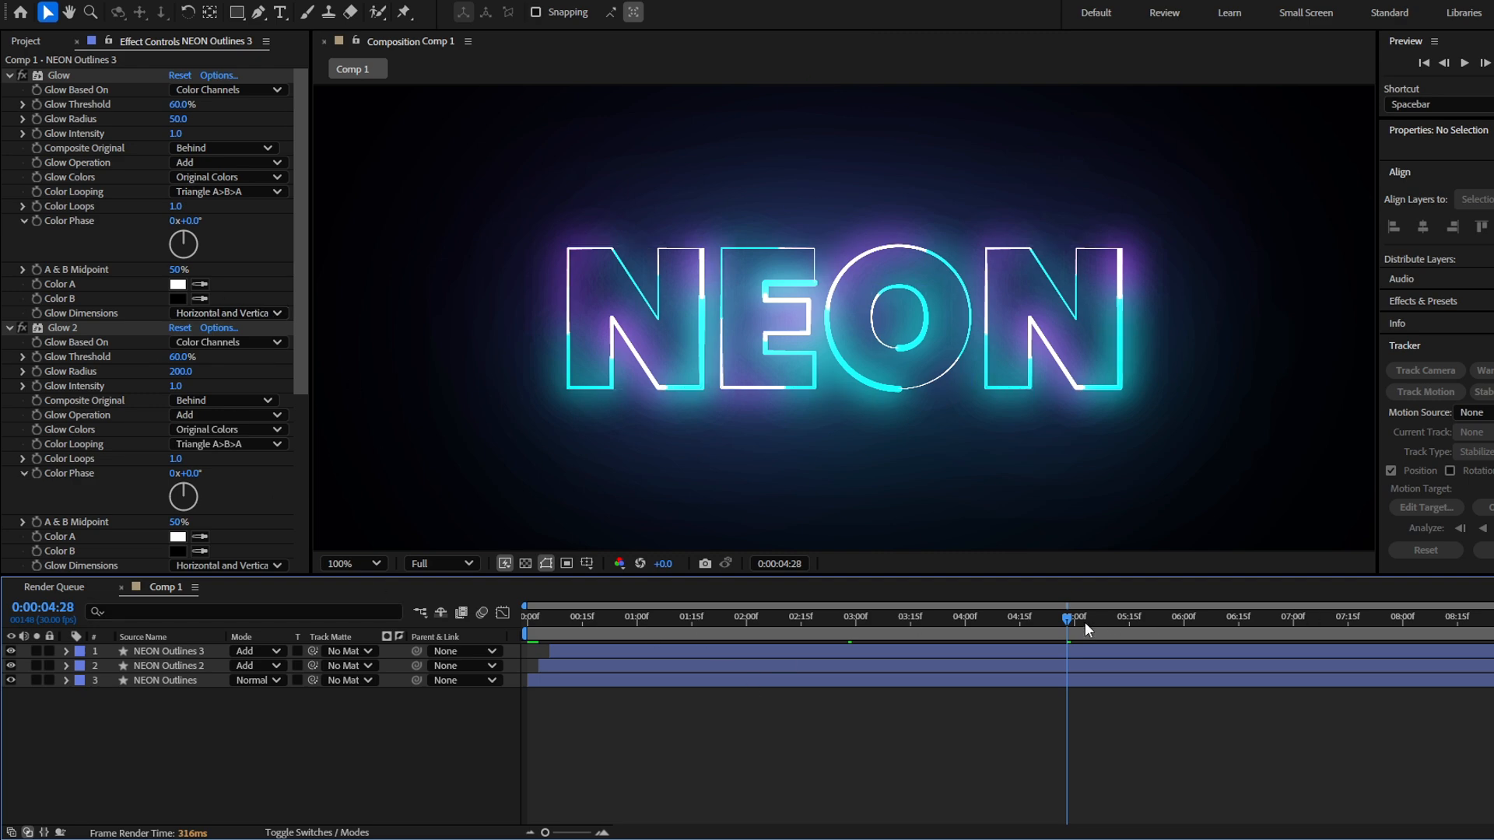
pyautogui.click(1032, 619)
# Select all three NEON Outlines layers and filter their timeline properties by "Glow intensity"
pyautogui.click(1054, 681)
pyautogui.keyDown('shift'); pyautogui.click(1051, 655); pyautogui.keyUp('shift')
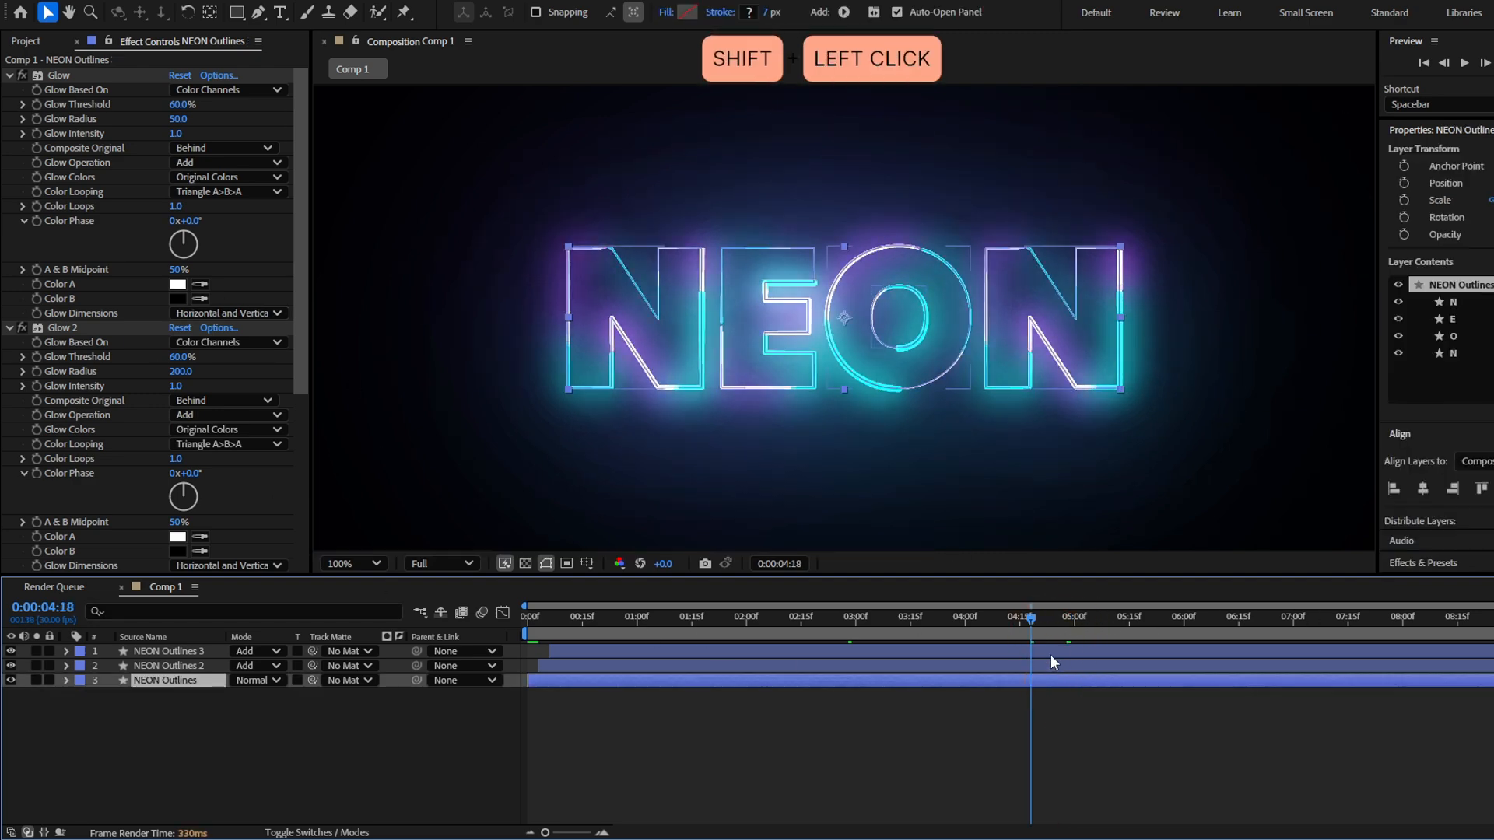
pyautogui.keyDown('shift'); pyautogui.click(1050, 655); pyautogui.keyUp('shift')
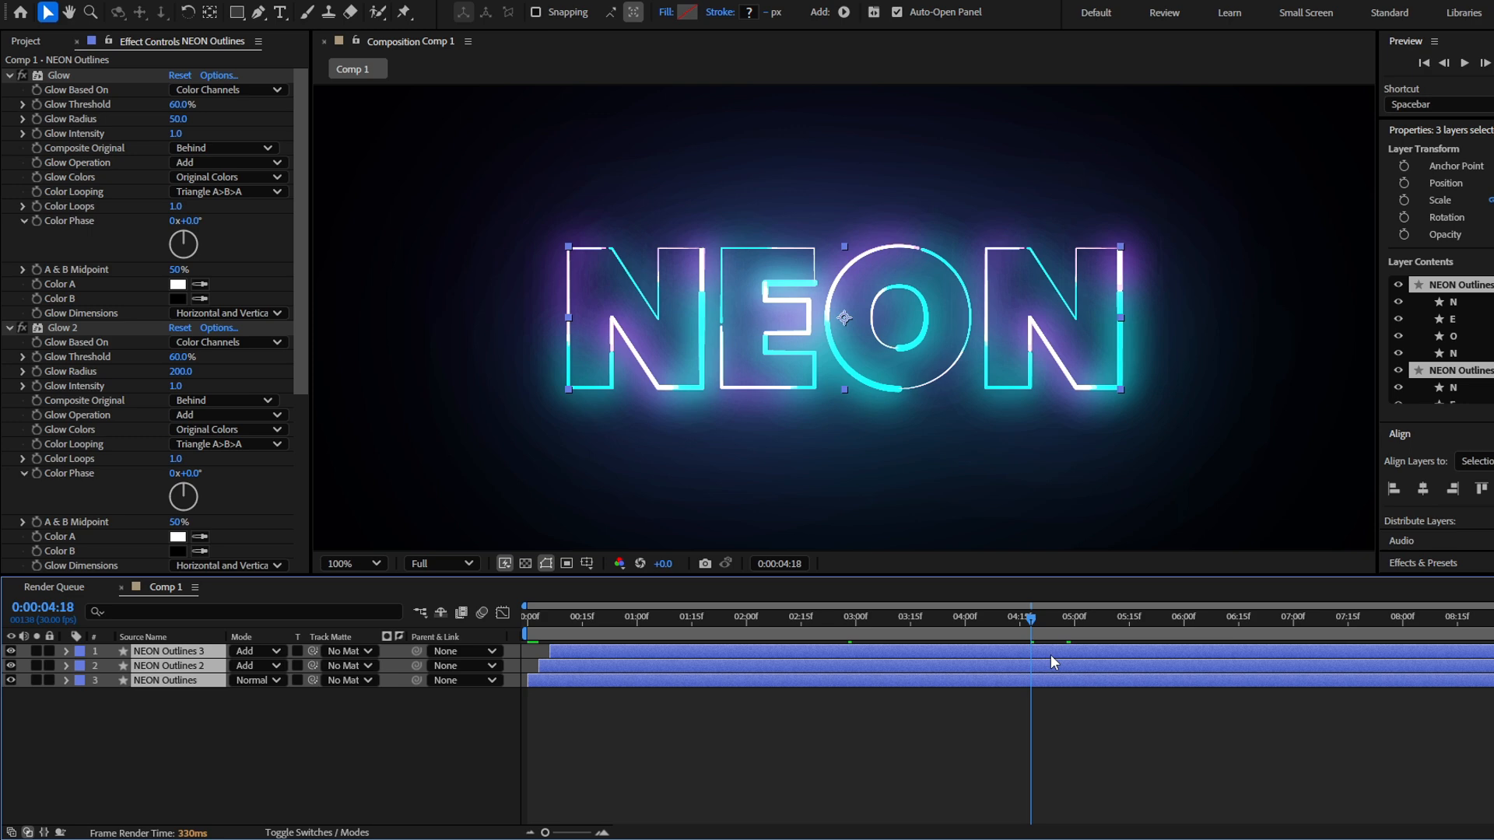
pyautogui.click(181, 613)
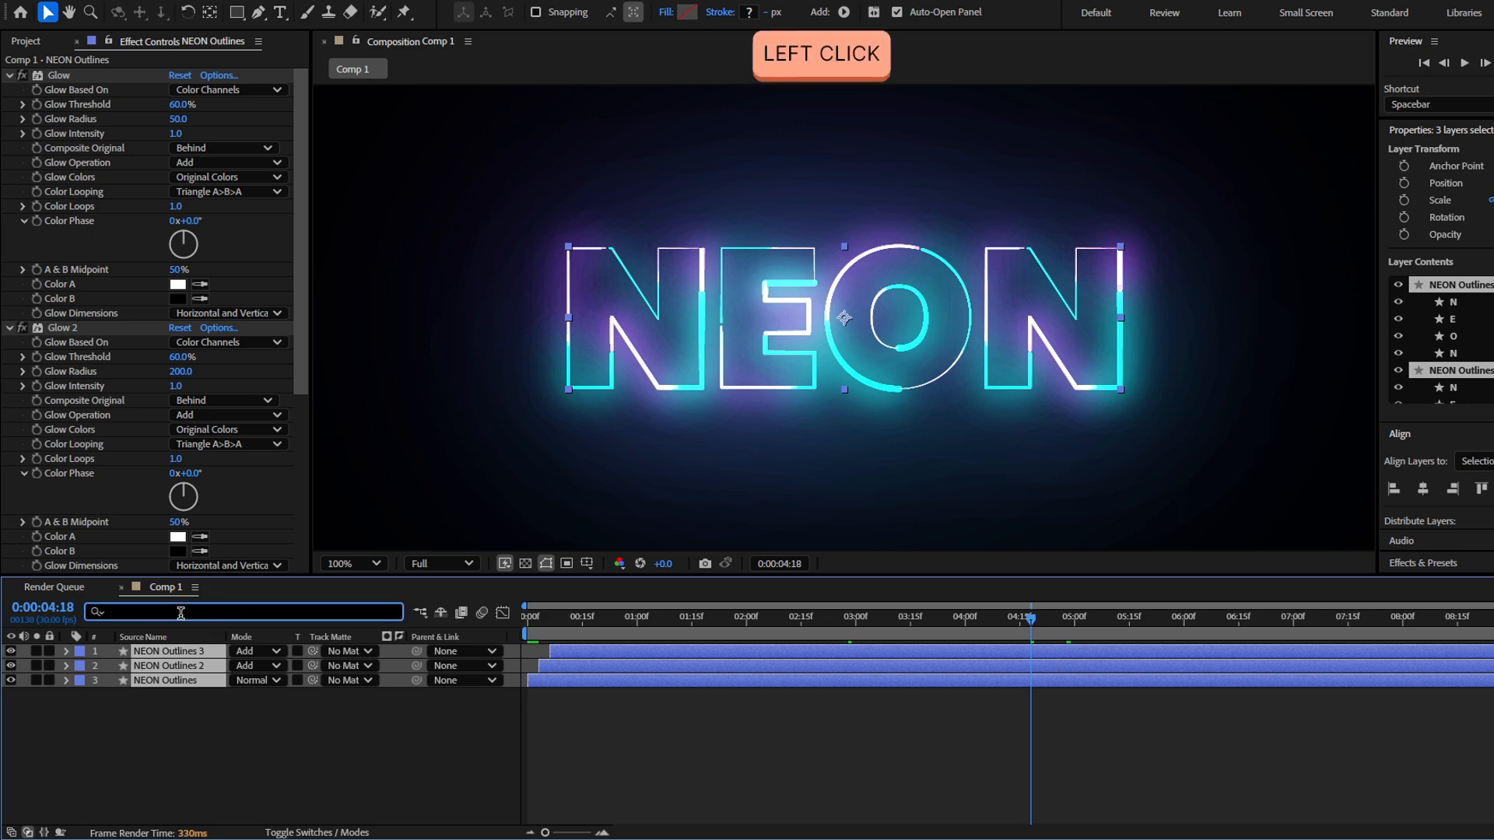
pyautogui.write('Glow intensity')
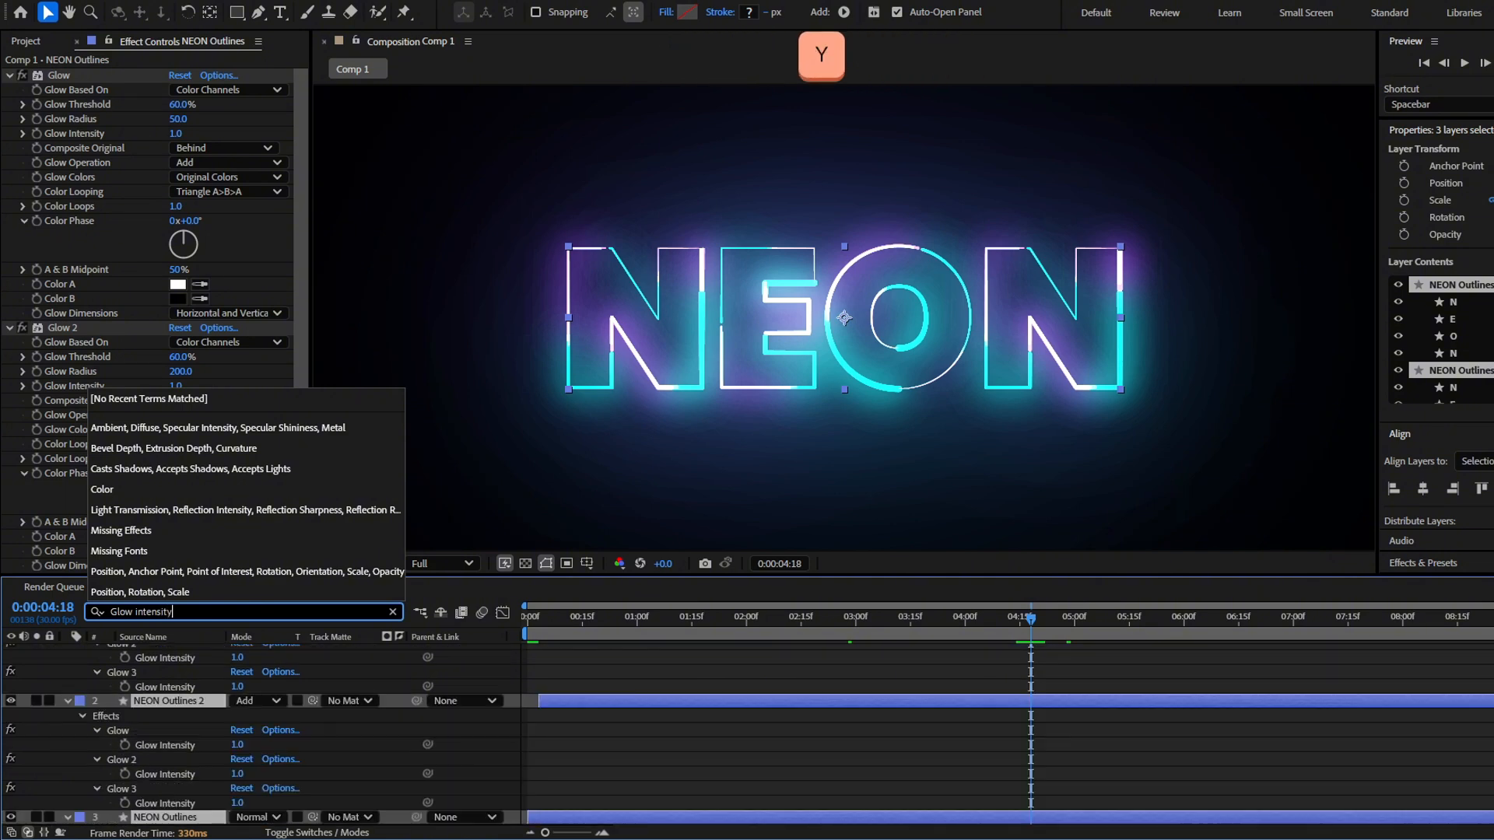
pyautogui.click(98, 791)
pyautogui.scroll(-3, 98, 790)
pyautogui.scroll(4, 98, 791)
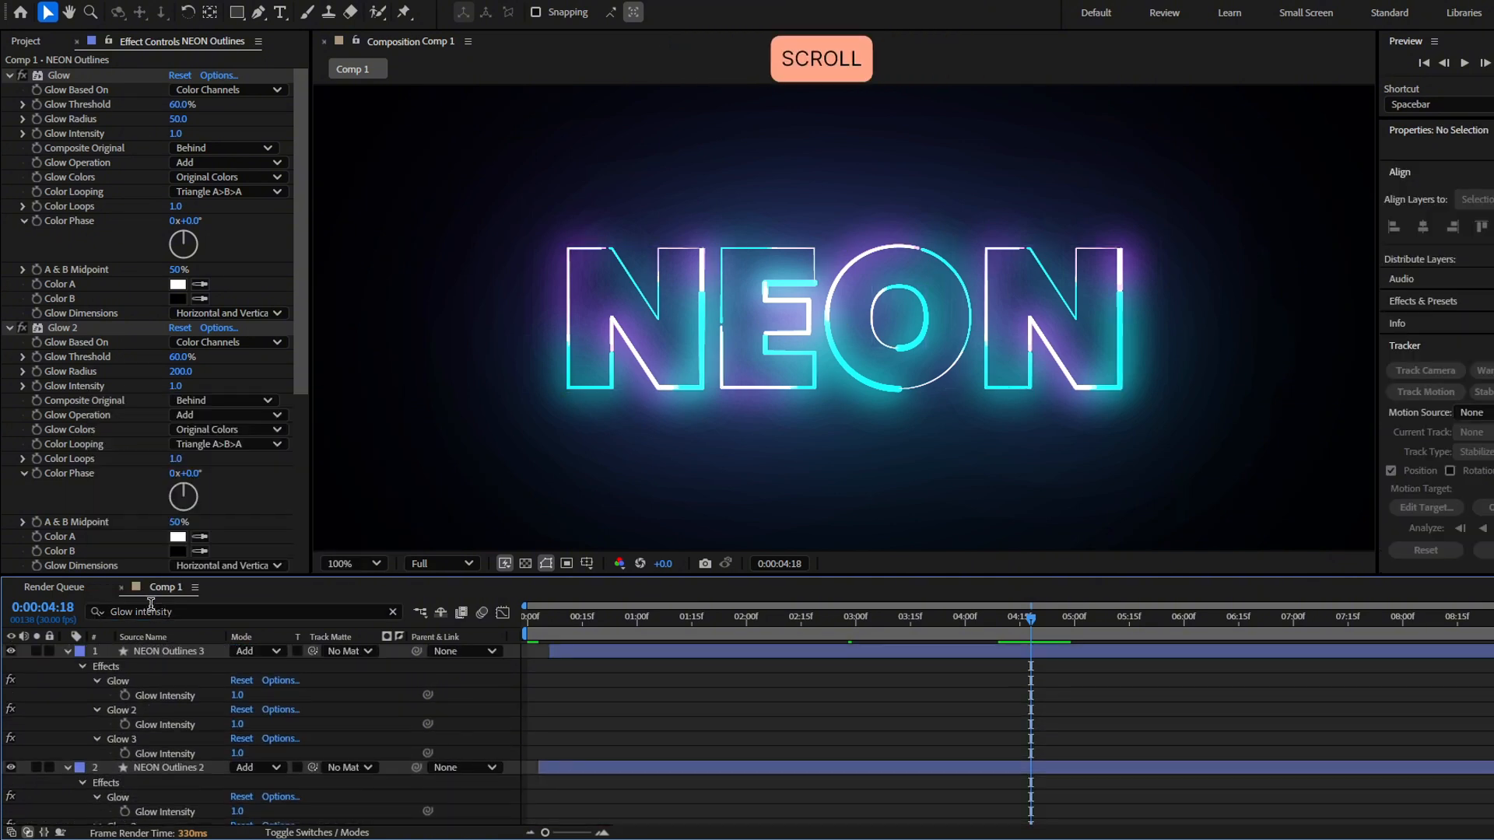
pyautogui.scroll(-4, 161, 680)
pyautogui.scroll(4, 154, 739)
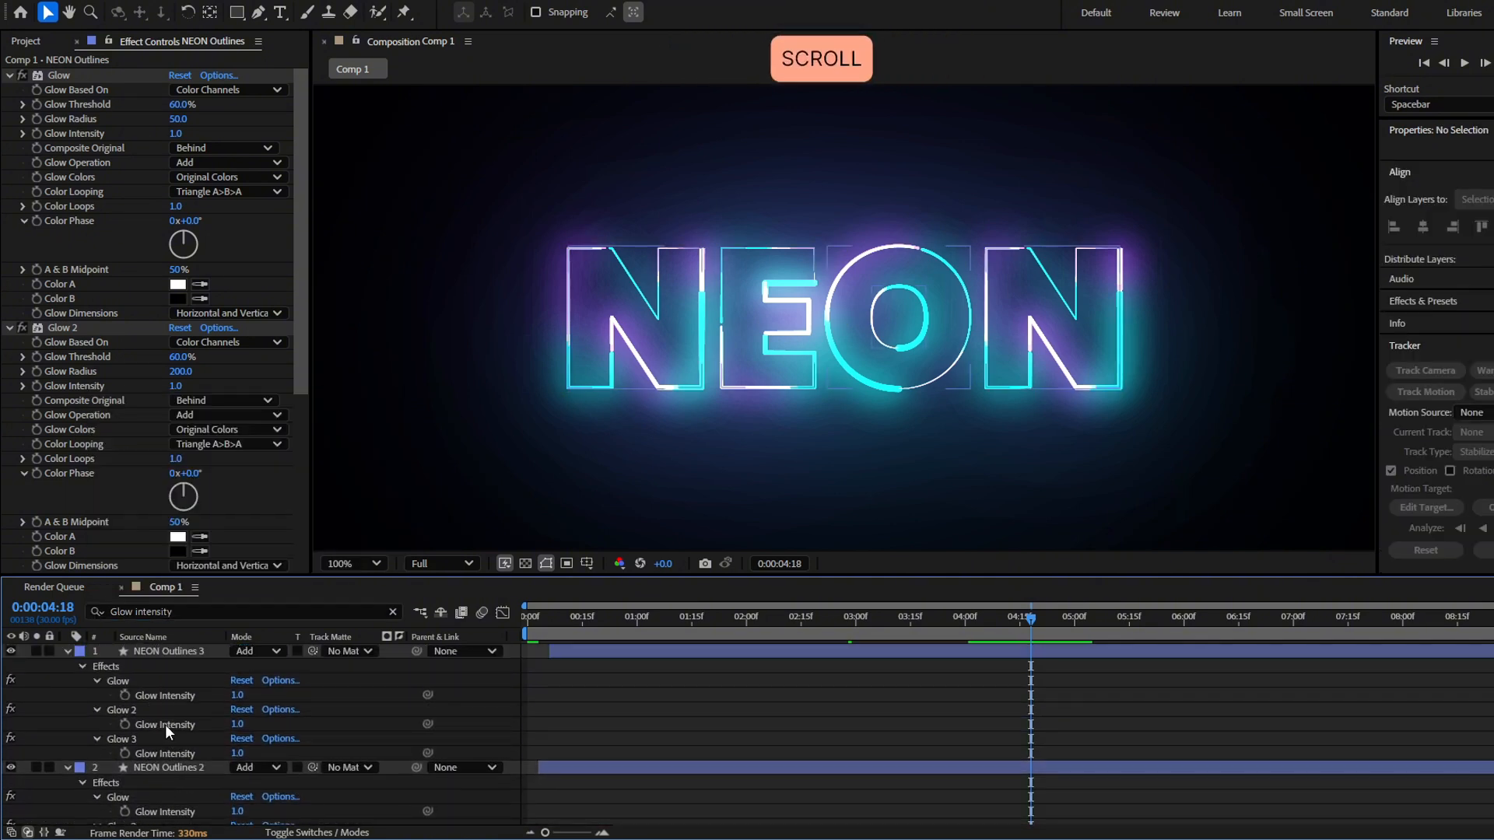
pyautogui.scroll(-4, 158, 714)
pyautogui.click(174, 818)
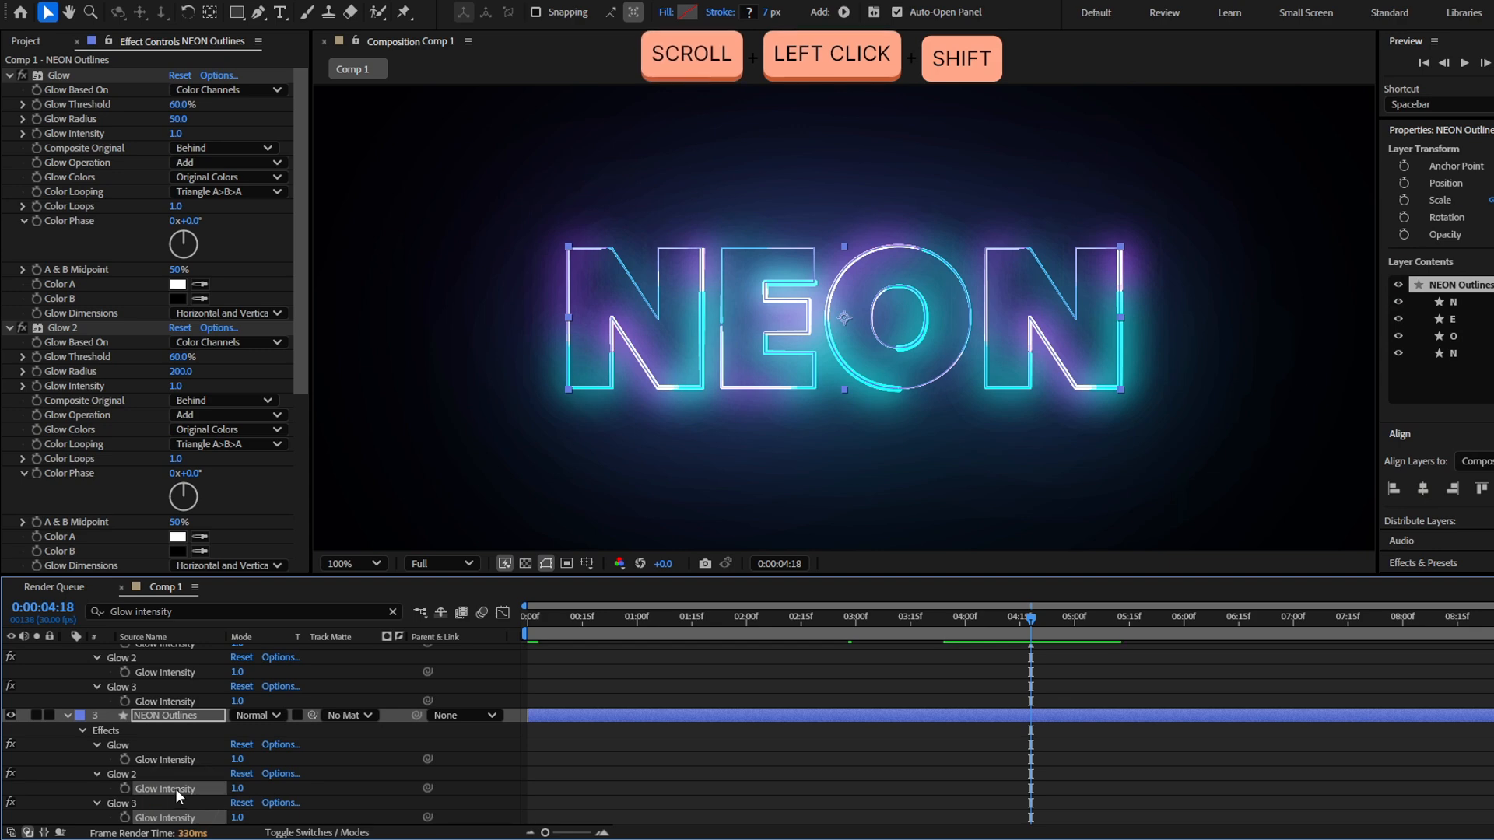
pyautogui.keyDown('shift'); pyautogui.click(174, 788); pyautogui.keyUp('shift')
pyautogui.keyDown('shift'); pyautogui.click(179, 758); pyautogui.keyUp('shift')
pyautogui.scroll(3, 184, 735)
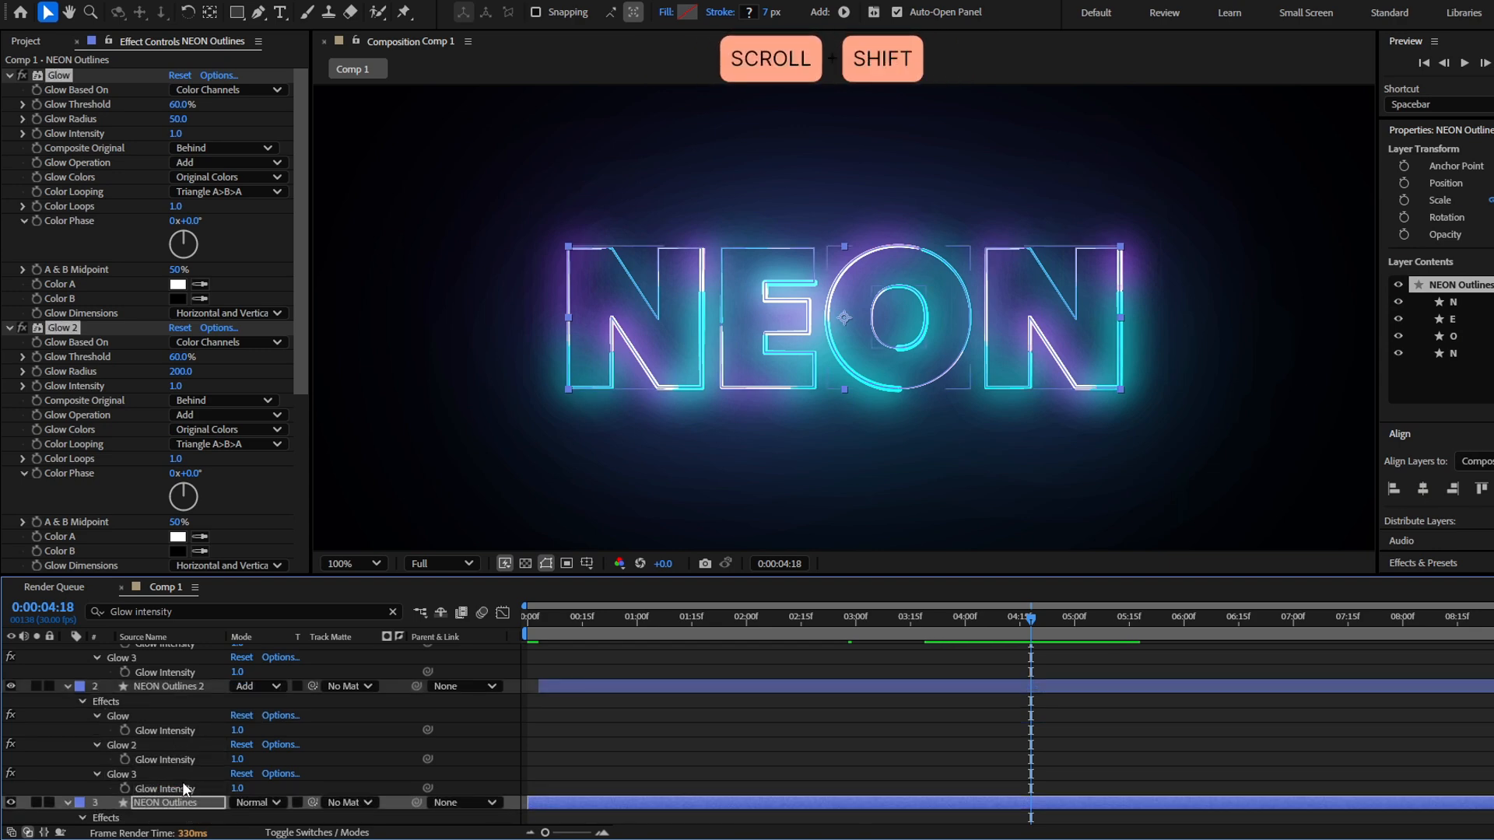
pyautogui.keyDown('shift'); pyautogui.click(183, 786); pyautogui.keyUp('shift')
pyautogui.keyDown('shift'); pyautogui.click(184, 760); pyautogui.keyUp('shift')
pyautogui.keyDown('shift'); pyautogui.click(185, 731); pyautogui.keyUp('shift')
pyautogui.scroll(3, 186, 735)
# Link the Glow Intensity of Glow 2 and Glow 3 on NEON Outlines 3 to that layer's first Glow effect
pyautogui.keyDown('shift'); pyautogui.click(191, 754); pyautogui.keyUp('shift')
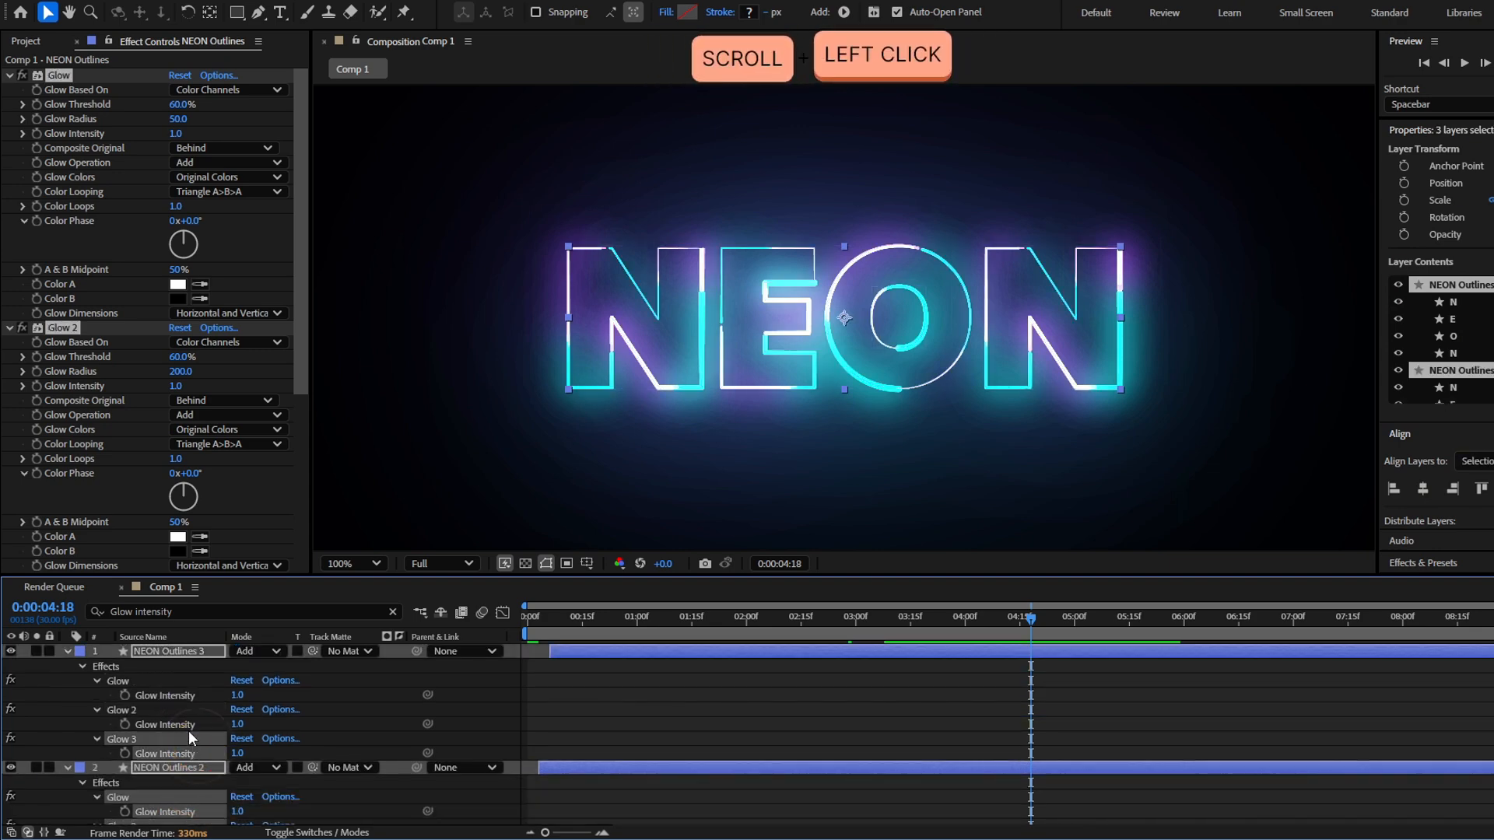
pyautogui.keyDown('shift'); pyautogui.click(188, 726); pyautogui.keyUp('shift')
pyautogui.moveTo(428, 724); pyautogui.dragTo(183, 699)
# Link all three Glow Intensity properties of NEON Outlines 2 to the first Glow effect's intensity on NEON Outlines 3
pyautogui.scroll(-3, 498, 770)
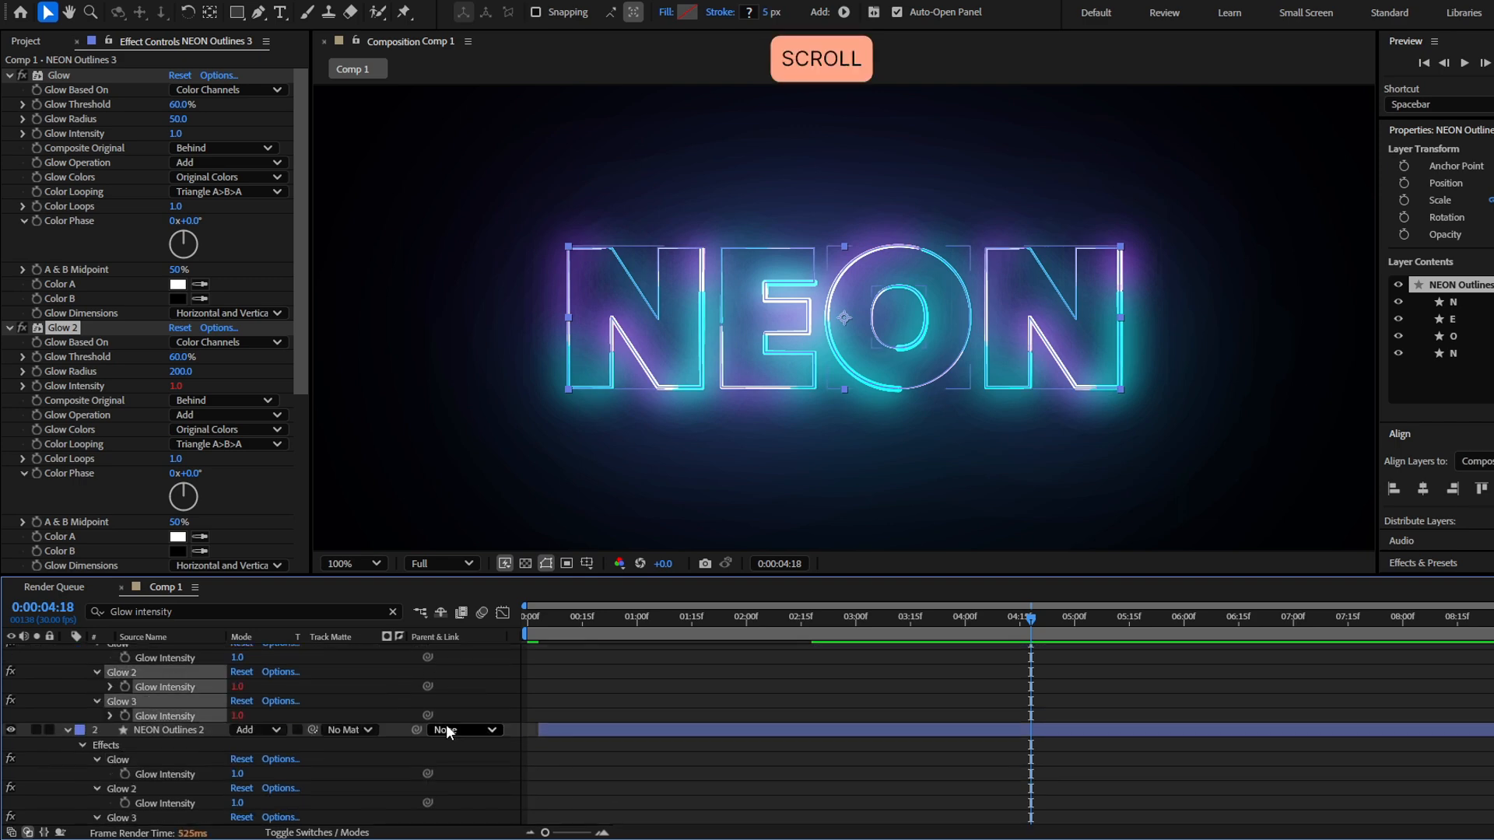
pyautogui.click(184, 787)
pyautogui.keyDown('shift'); pyautogui.click(185, 761); pyautogui.keyUp('shift')
pyautogui.keyDown('shift'); pyautogui.click(187, 731); pyautogui.keyUp('shift')
pyautogui.moveTo(428, 730); pyautogui.dragTo(174, 697)
# Link all three Glow Intensity properties of the base NEON Outlines layer to the first Glow effect's intensity on NEON Outlines 3
pyautogui.scroll(3, 332, 654)
pyautogui.scroll(-5, 180, 731)
pyautogui.click(186, 817)
pyautogui.keyDown('shift'); pyautogui.click(191, 788); pyautogui.keyUp('shift')
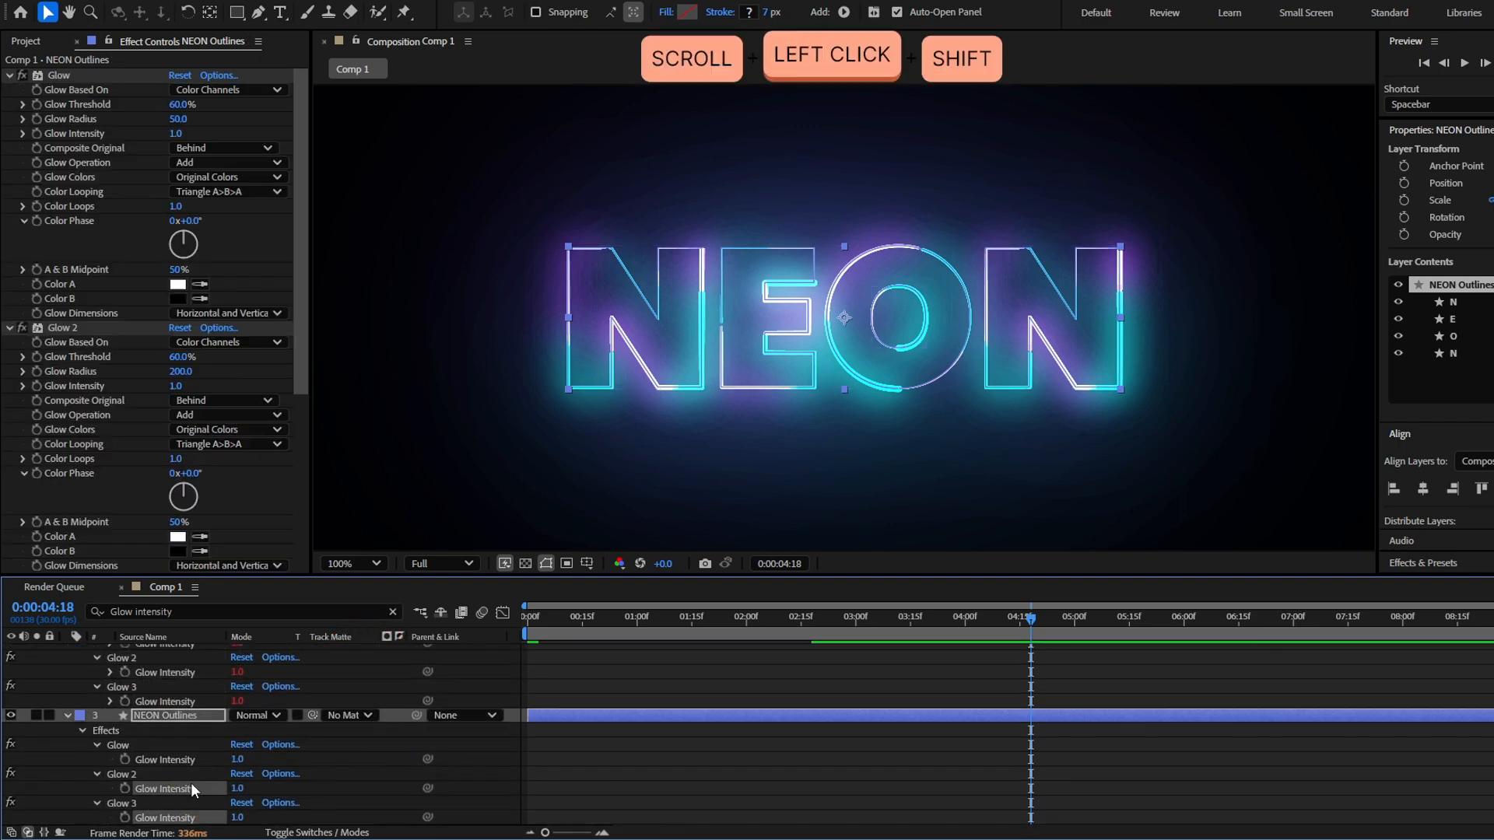
pyautogui.keyDown('shift'); pyautogui.click(187, 761); pyautogui.keyUp('shift')
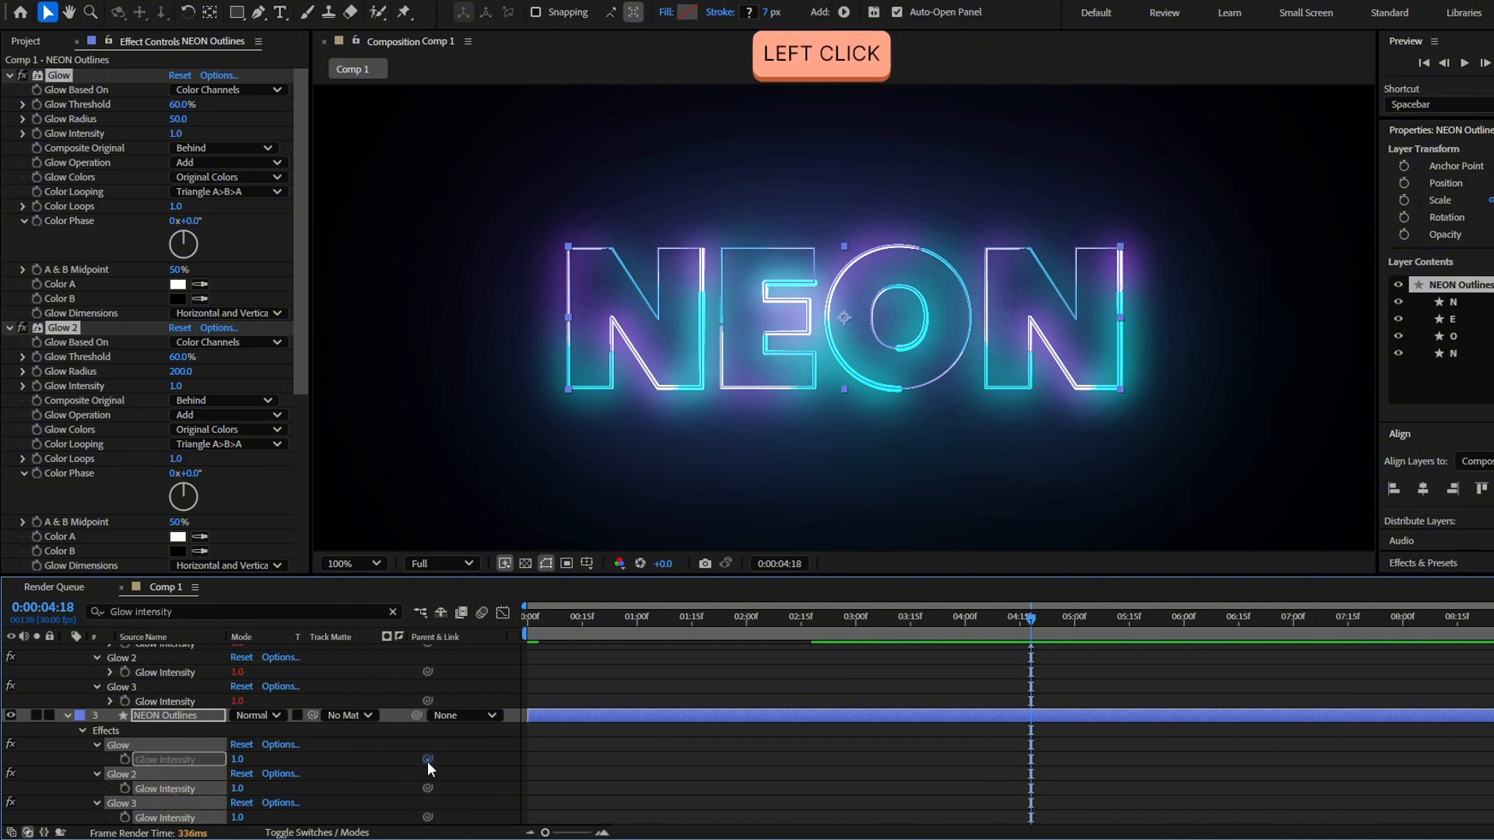
pyautogui.scroll(5, 208, 654)
pyautogui.moveTo(427, 760); pyautogui.dragTo(178, 694)
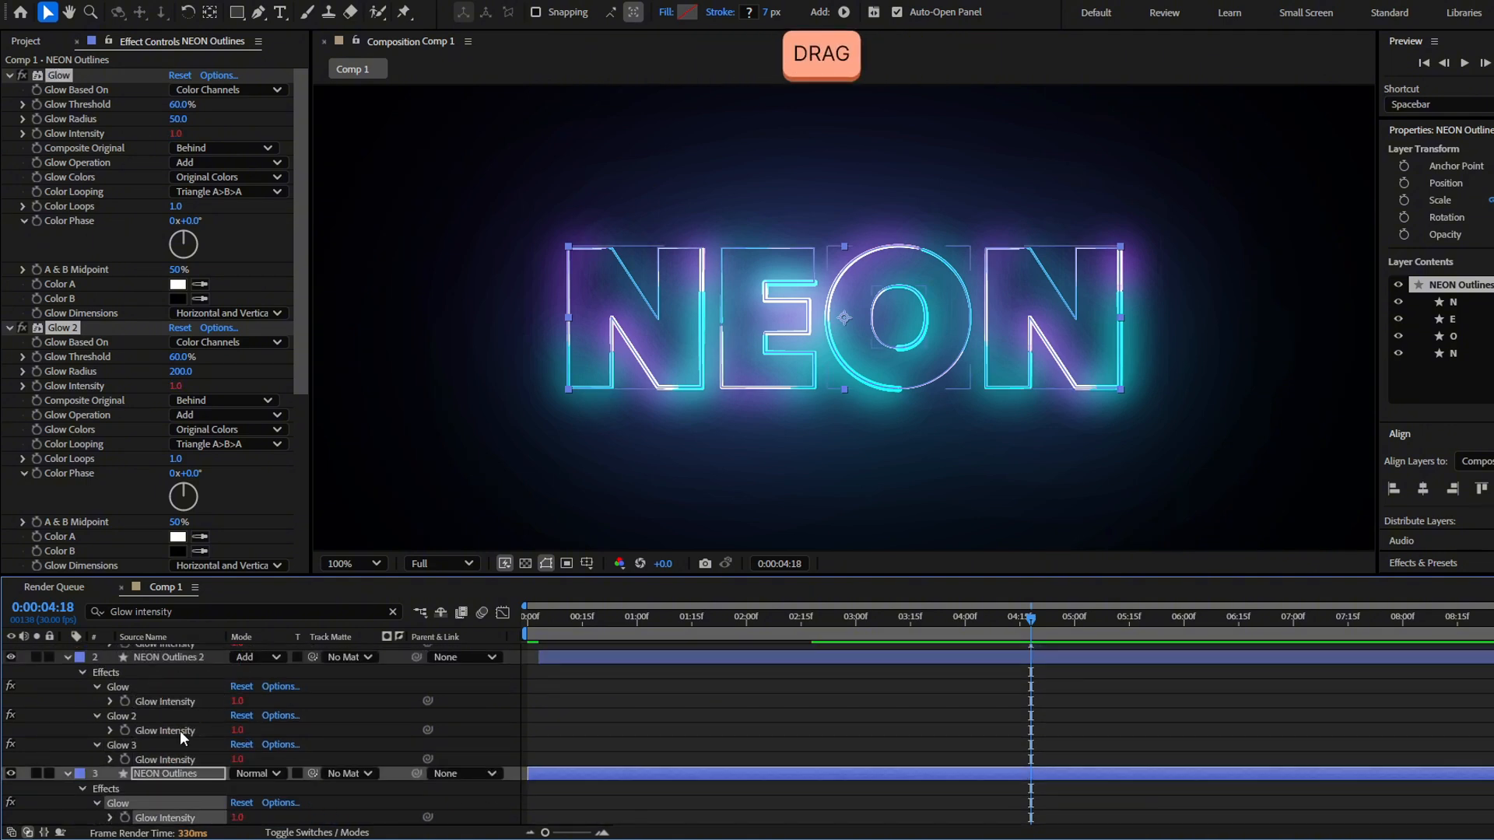
# Keyframe the first Glow Intensity of NEON Outlines 3 at 0:00:04:18 and reduce it to 0.6 at 0:00:05:28
pyautogui.click(124, 695)
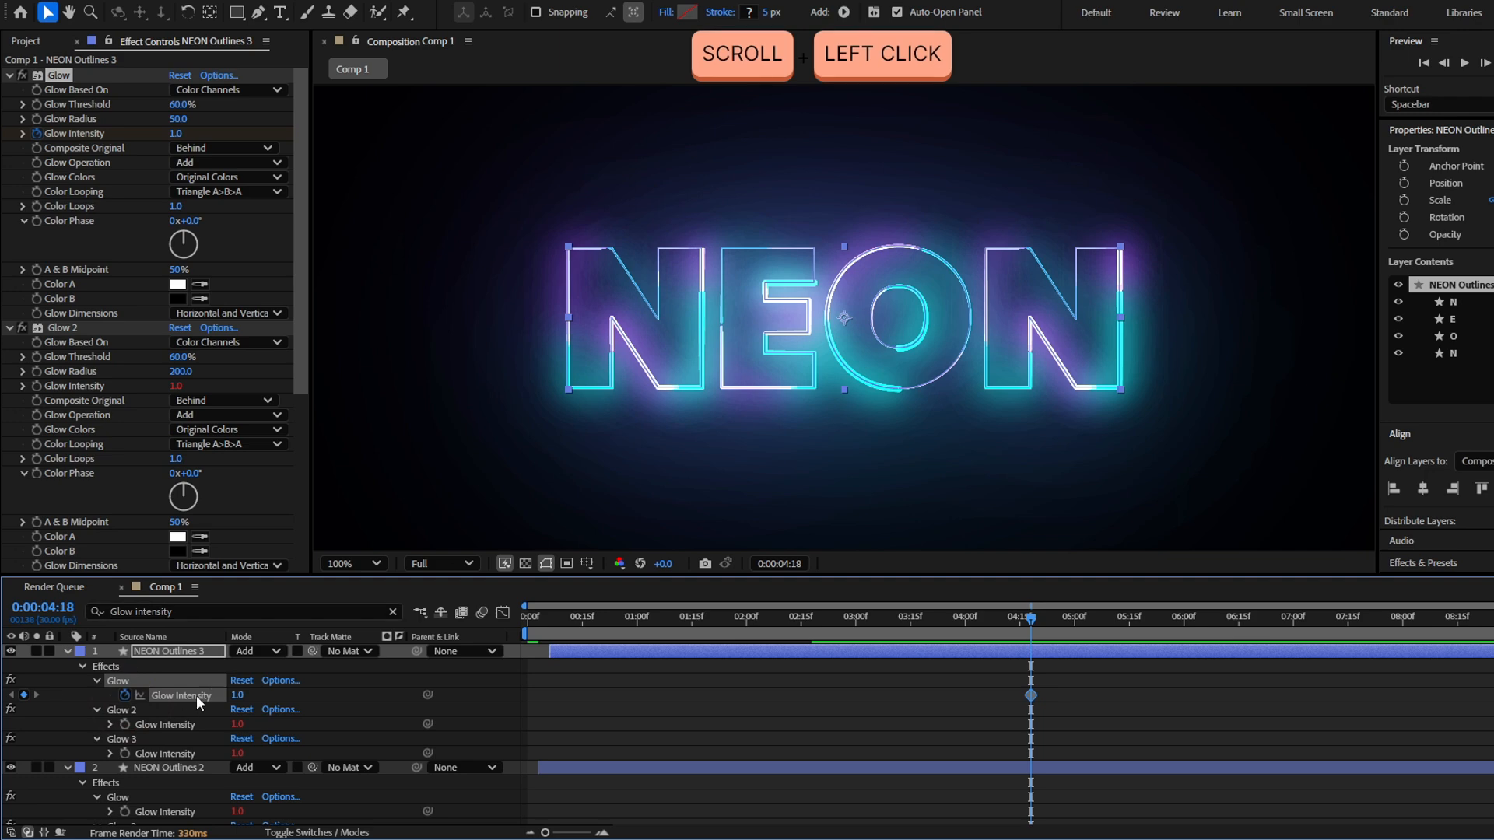
pyautogui.press('u')
pyautogui.moveTo(1105, 621); pyautogui.dragTo(1176, 648)
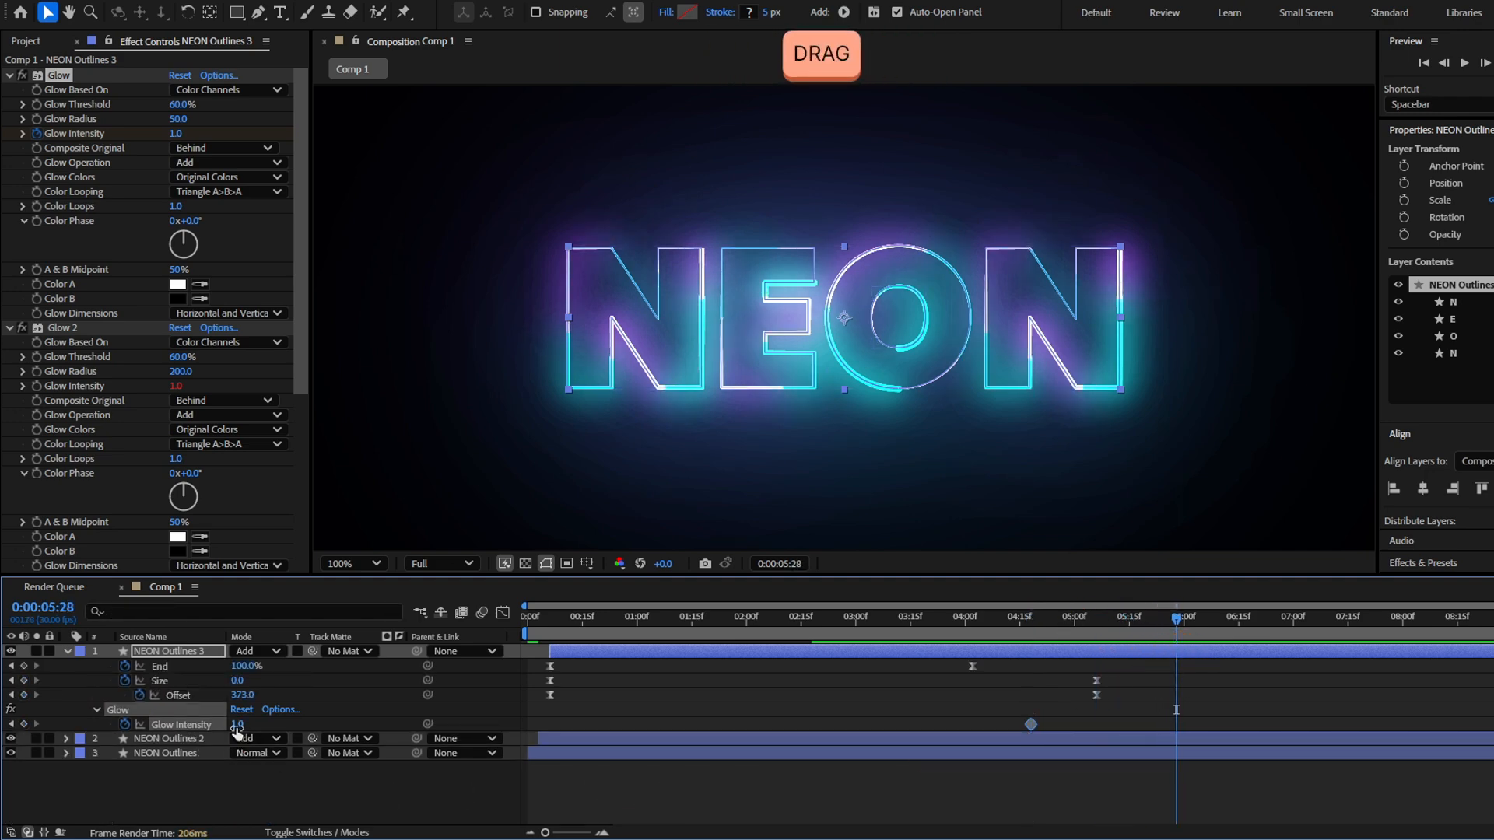
pyautogui.moveTo(237, 730); pyautogui.dragTo(159, 727)
# Apply Easy Ease to both Glow Intensity keyframes and delay them slightly on the timeline
pyautogui.press('F9')
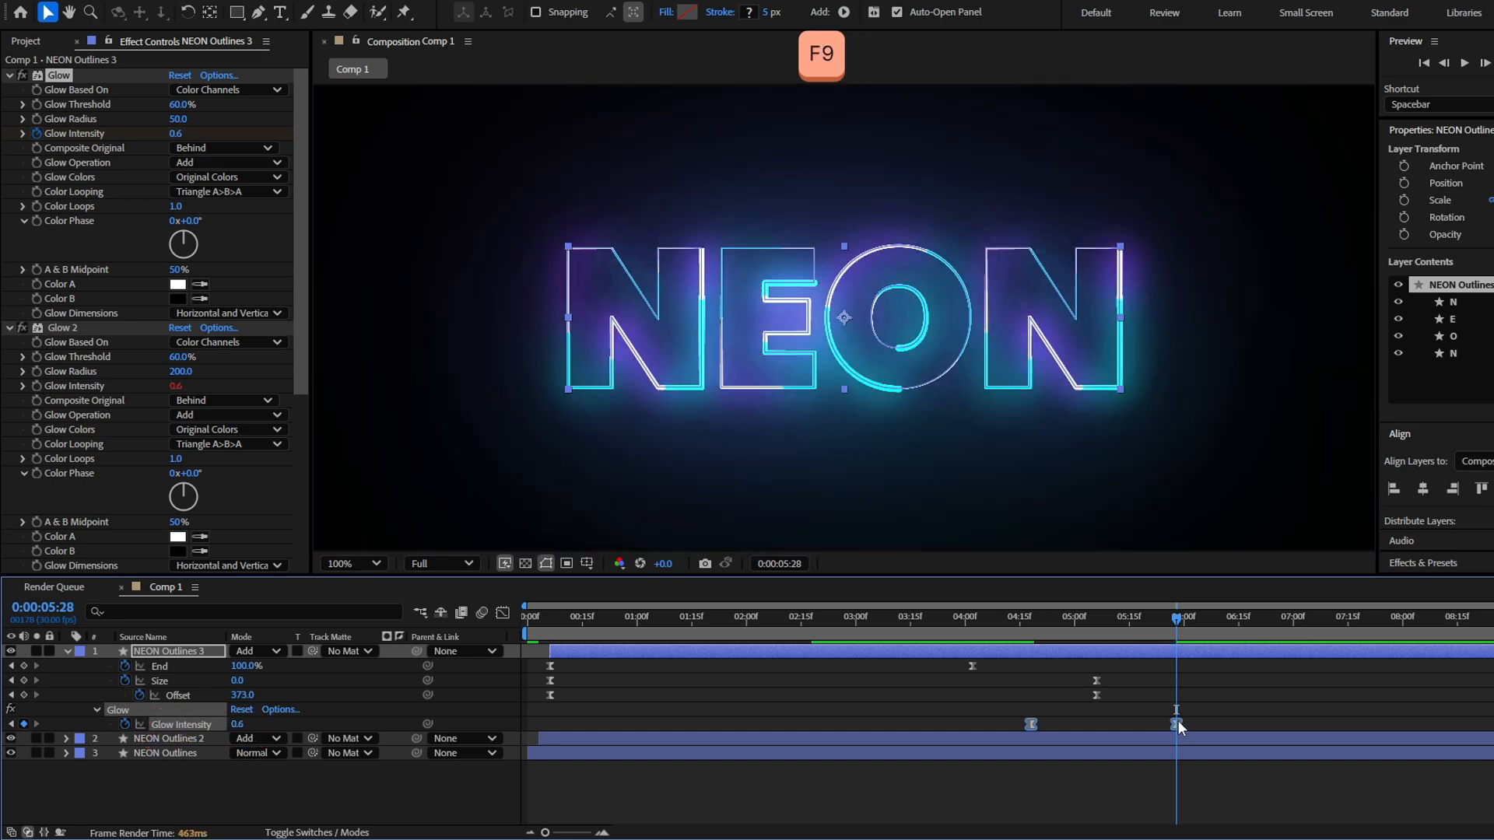
pyautogui.moveTo(1176, 724); pyautogui.dragTo(1201, 733)
# Save the project and preview the animation from the start of the composition
pyautogui.moveTo(1177, 618); pyautogui.dragTo(467, 650)
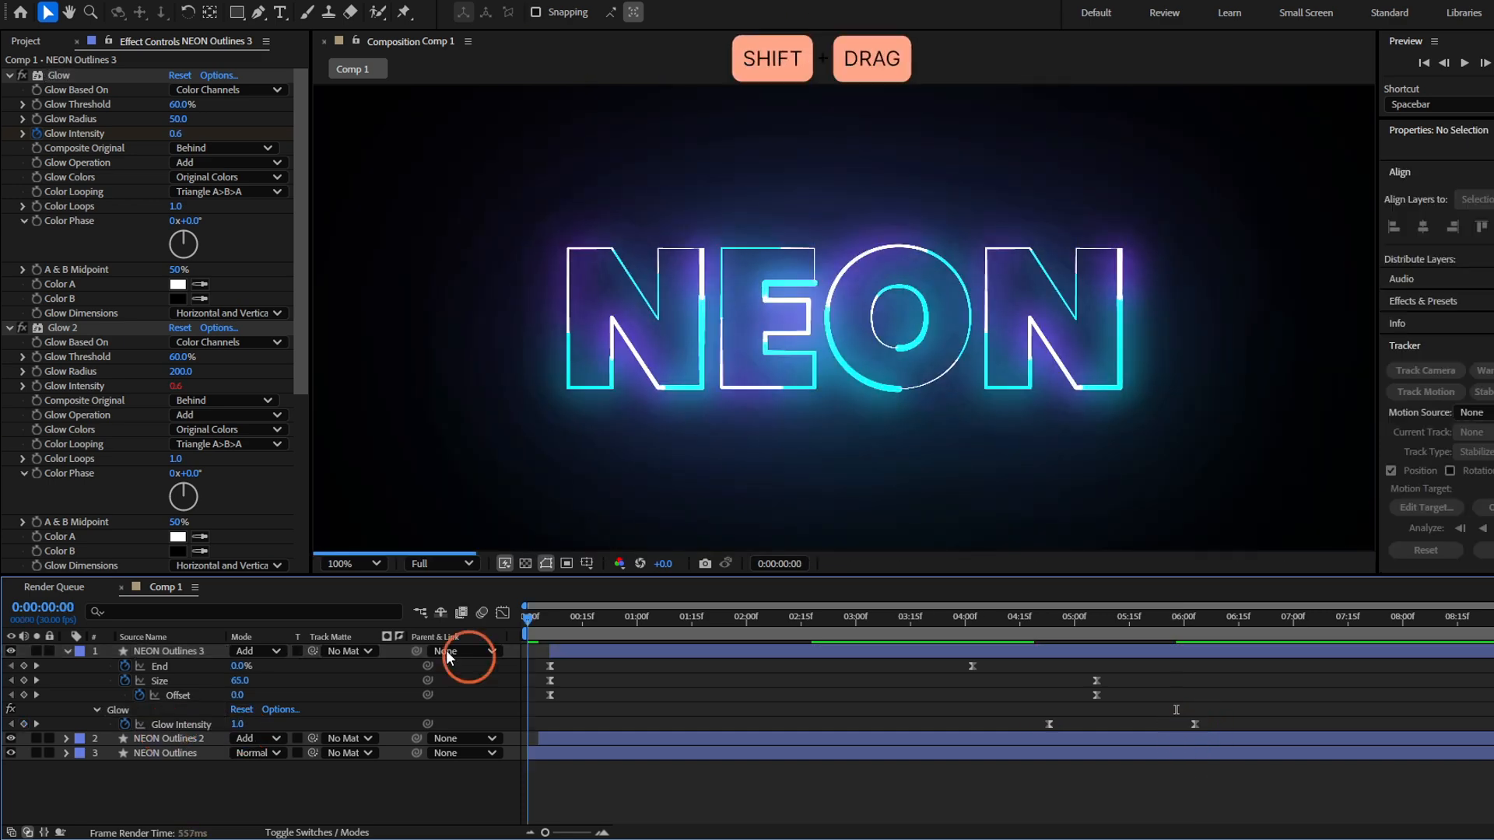
pyautogui.hotkey('ctrl', 's')
pyautogui.press('space')
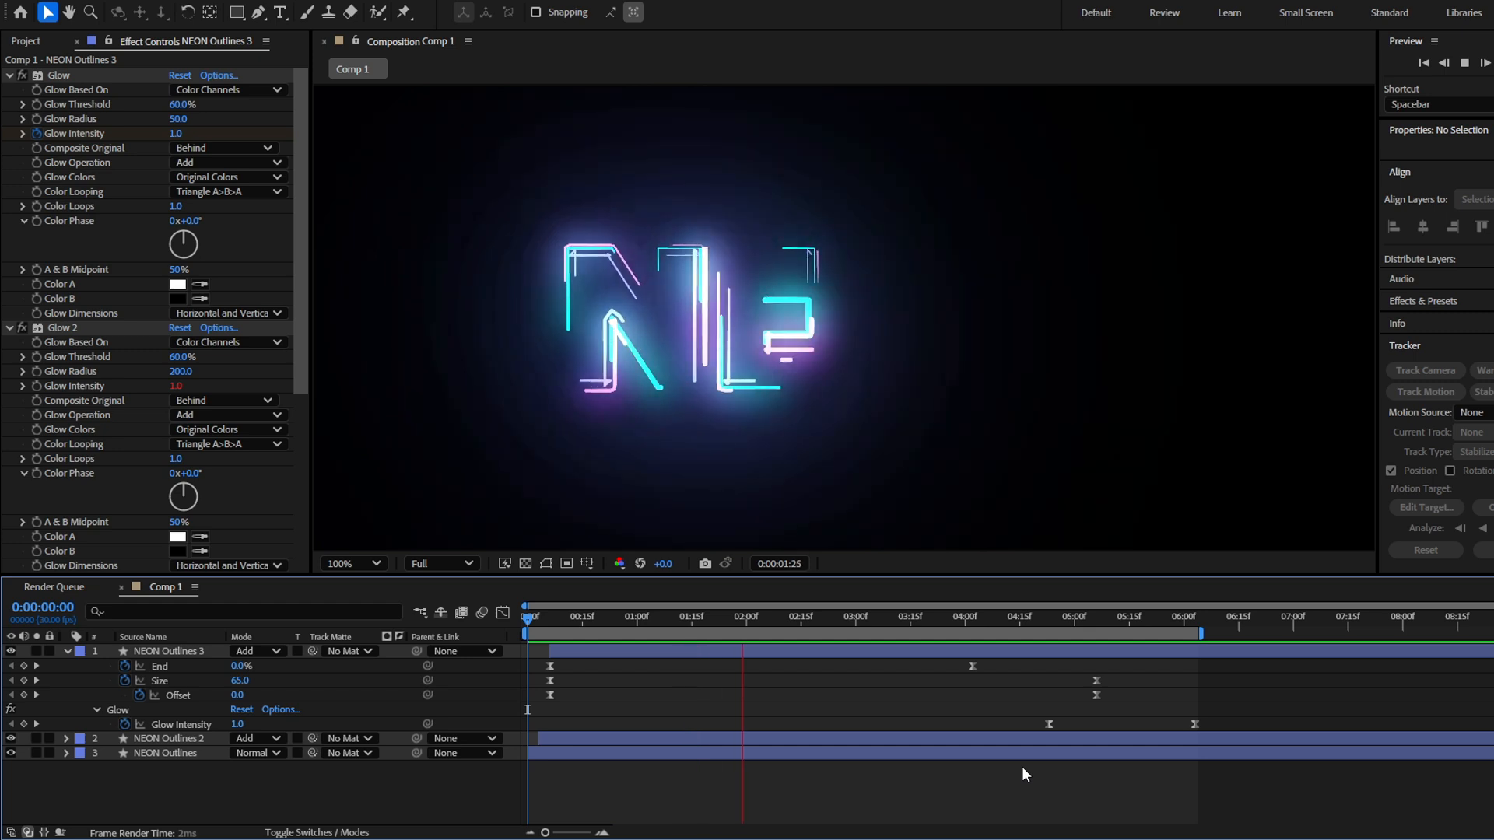